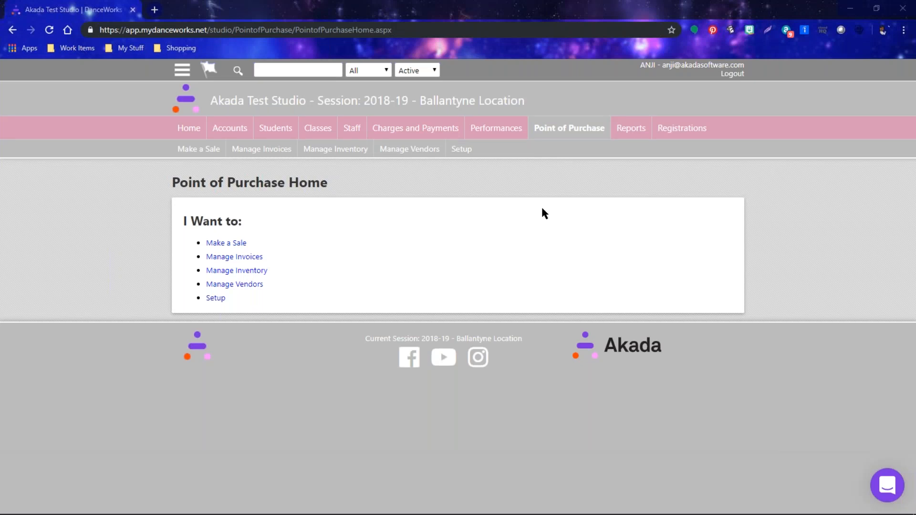
Un-maximize the browser window while the Point of Purchase home page stays open.
left_click(876, 8)
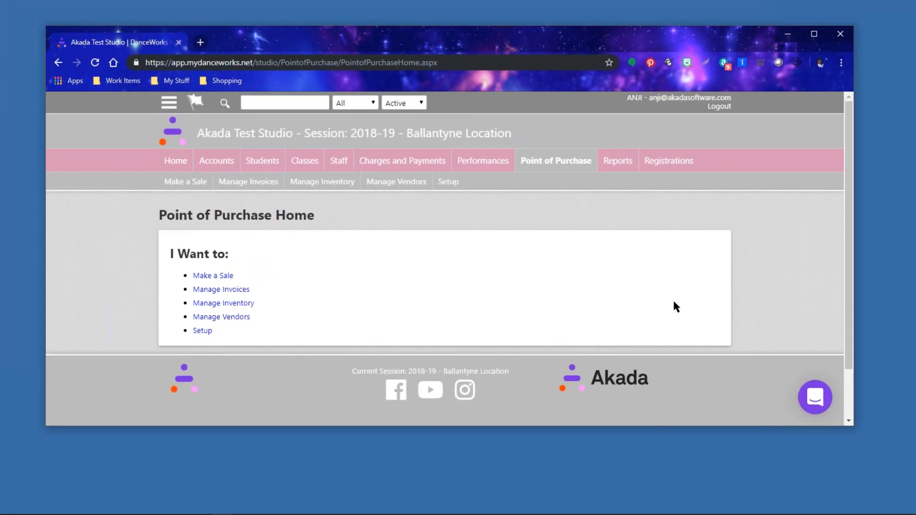
scroll(635, 312, "down", 2)
scroll(635, 312, "up", 2)
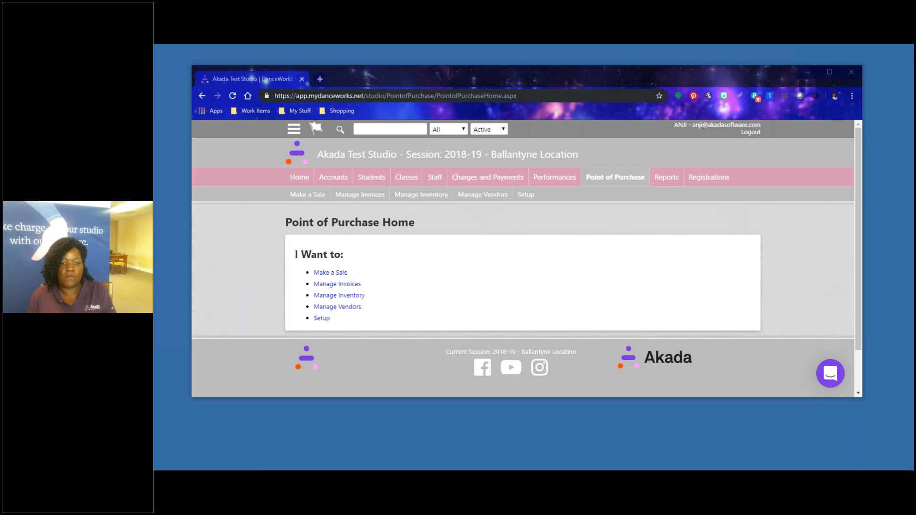
Maximize the browser window again over the Point of Purchase home page.
left_click(829, 73)
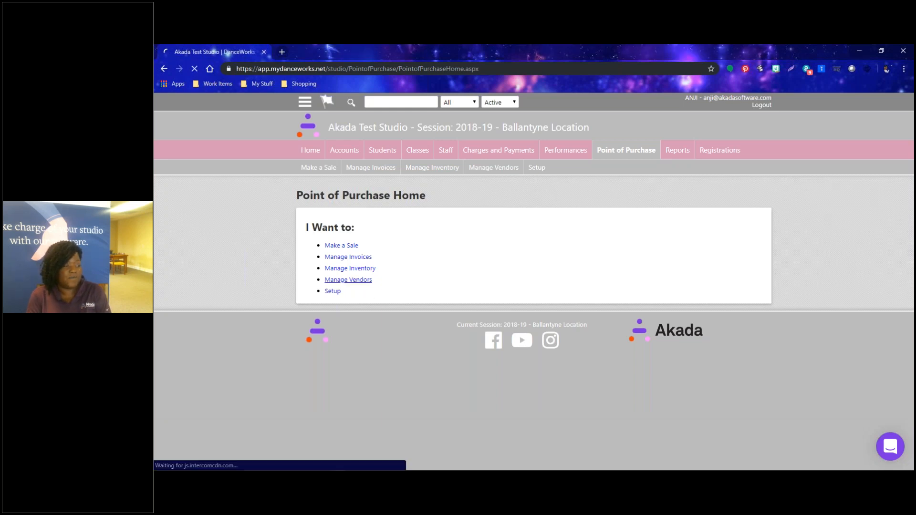
Go to Manage Vendors and begin a new product vendor record.
left_click(346, 280)
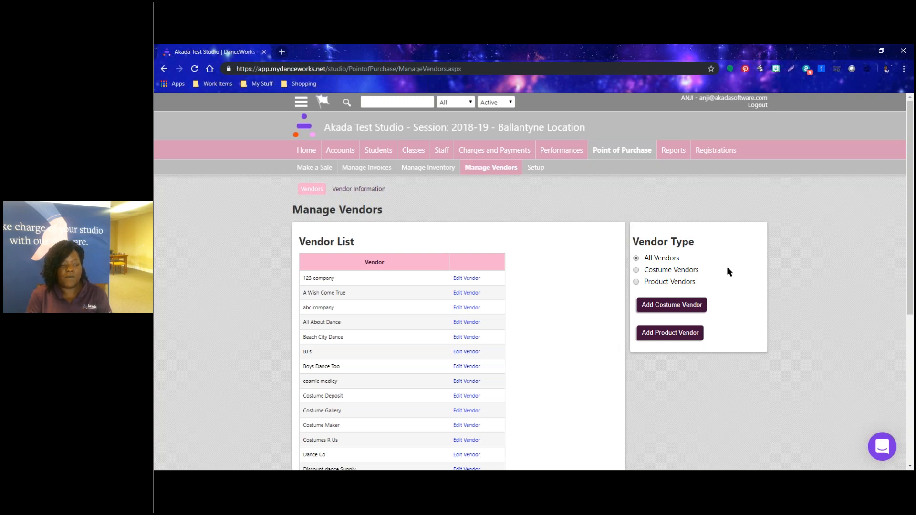
left_click(663, 334)
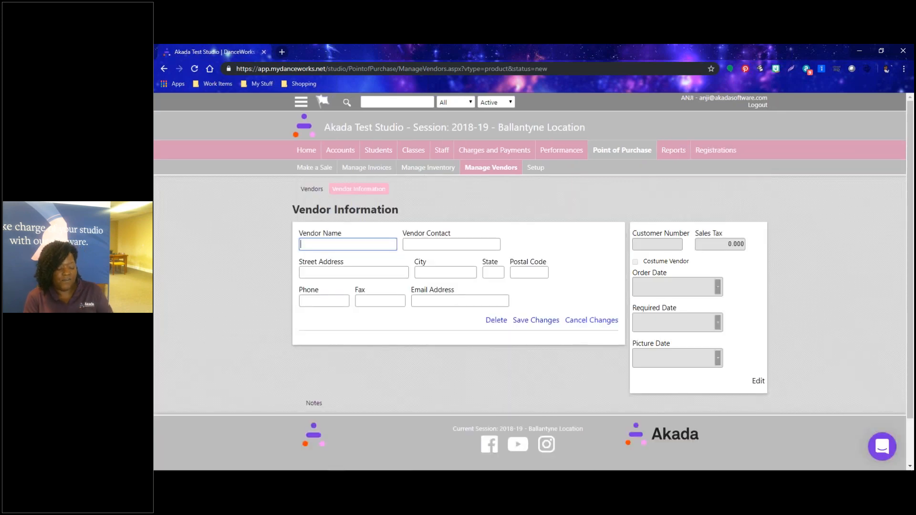
Enter BJ's as the vendor name and fill in the vendor's street address.
type("Cotsco")
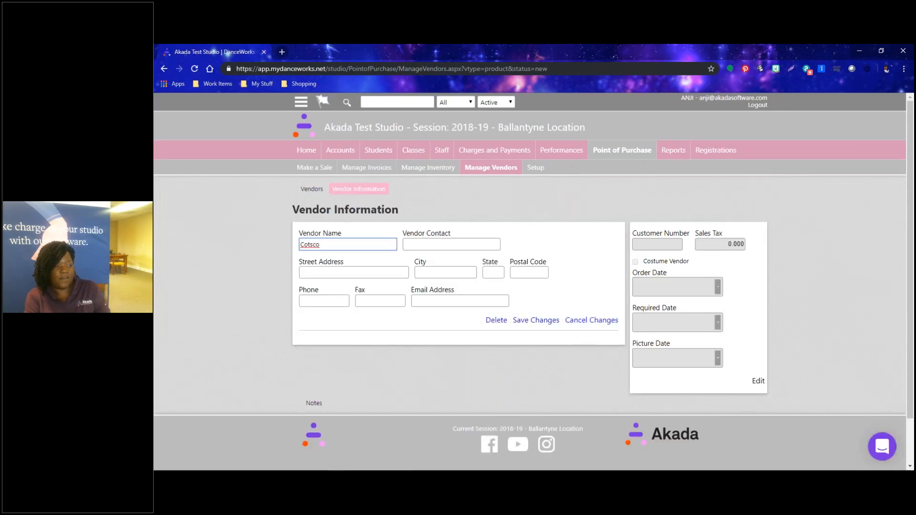
key("Tab")
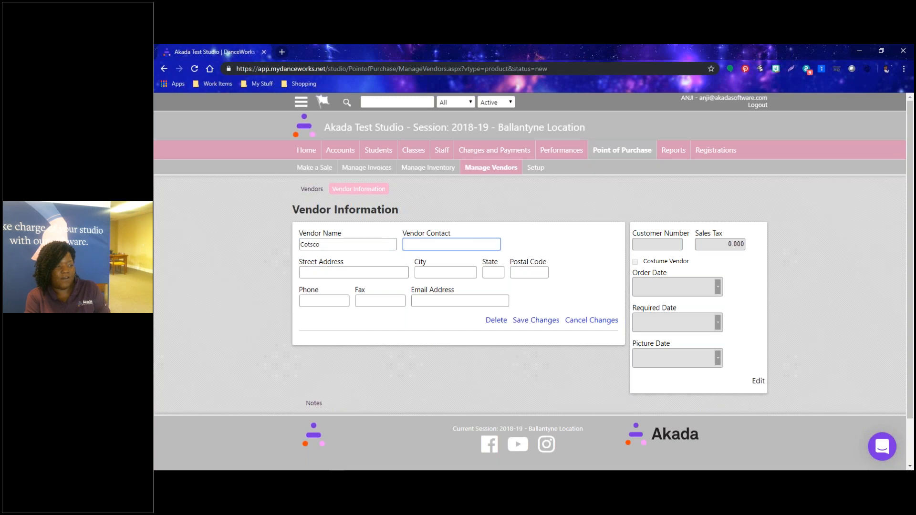
key("Tab")
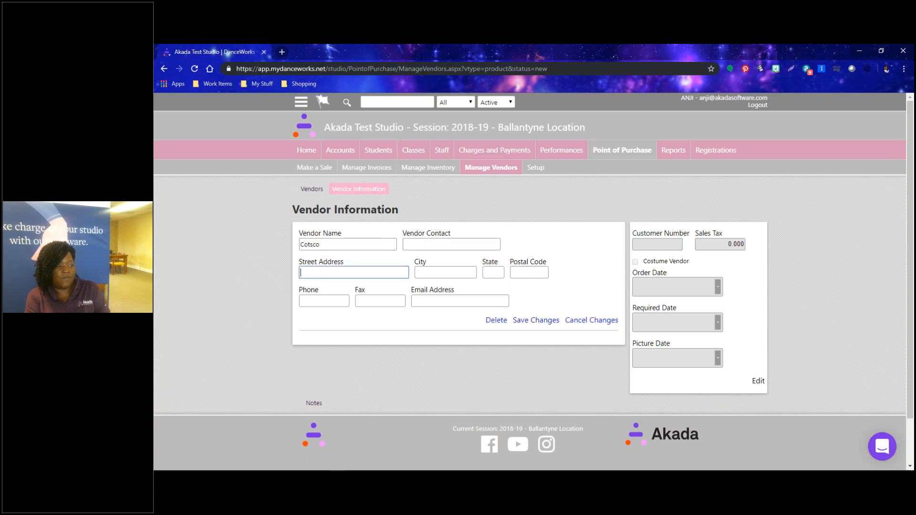
type("1234")
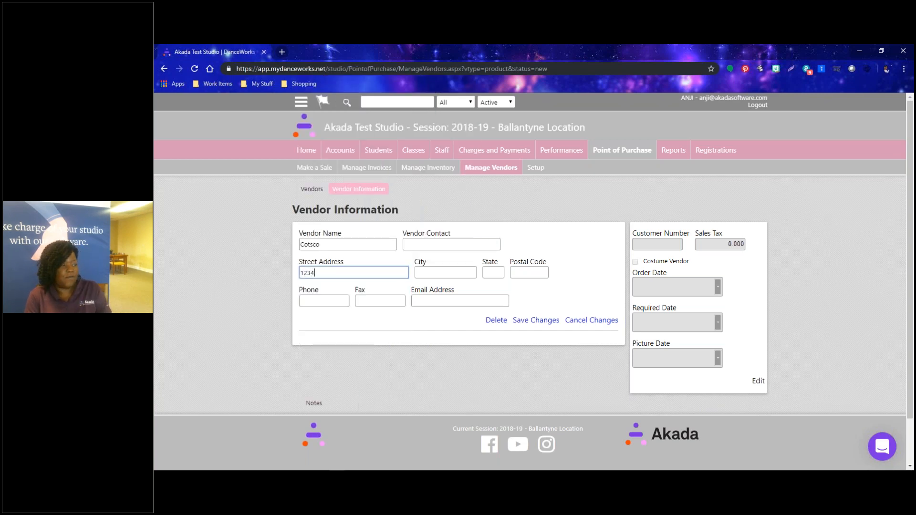
type(" Pineville")
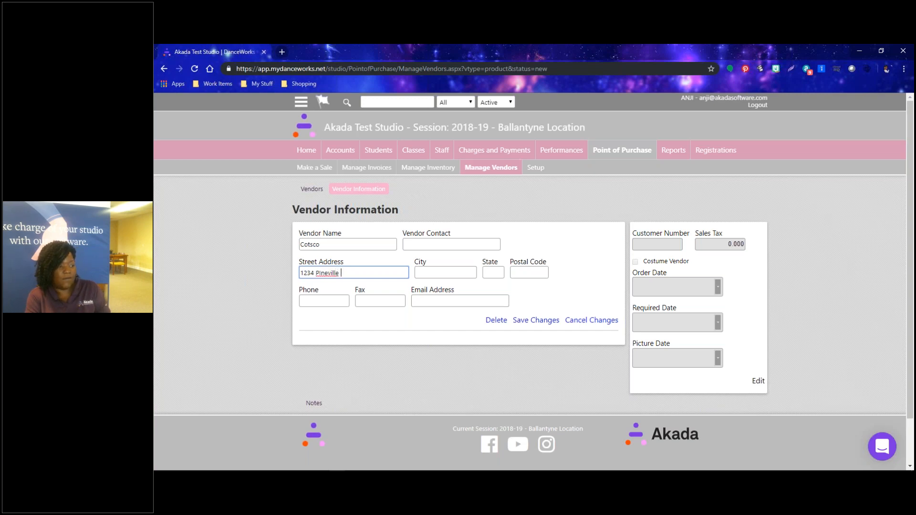
key("shift+Tab")
key("shift+Tab")
type("BJ")
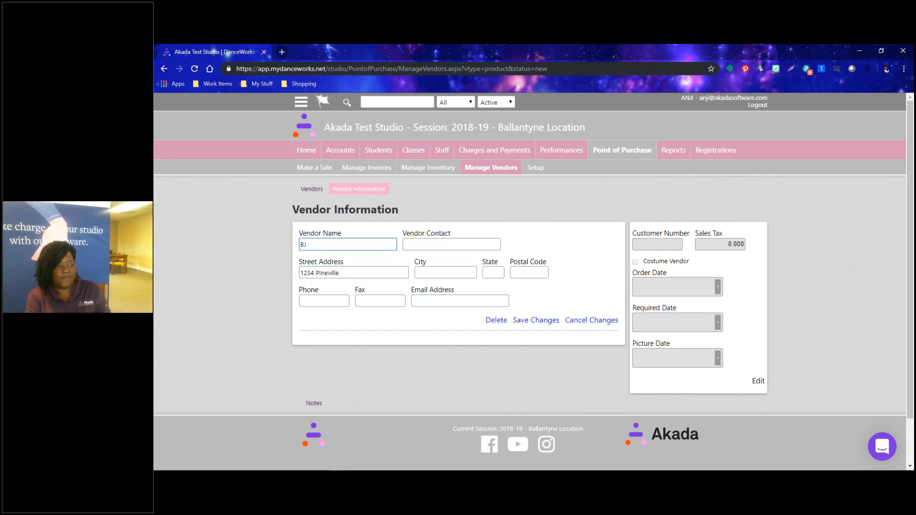
type("'s")
key("Tab")
key("Tab")
key("End")
type("Matthews Rd")
Fill in the vendor's city, state, postal code, phone, fax and e-mail address.
key("Tab")
type("Charltote")
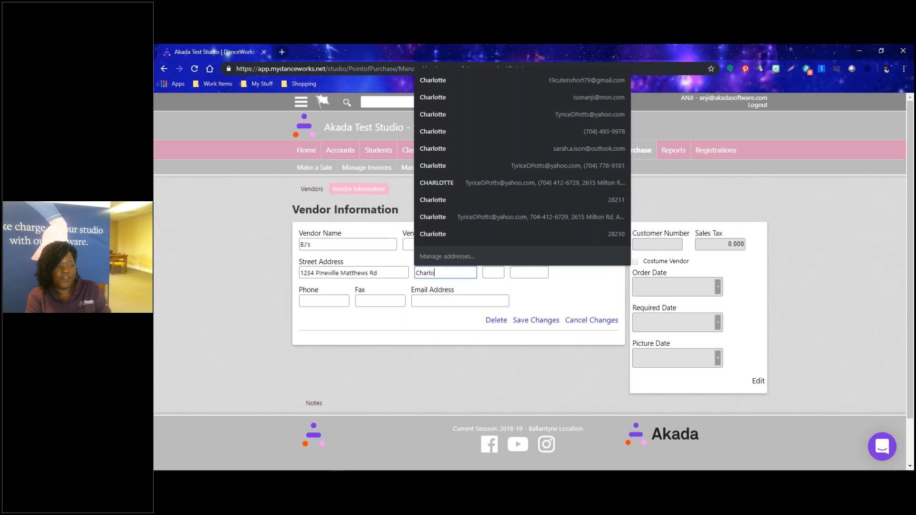
key("Tab")
type("NC")
key("Tab")
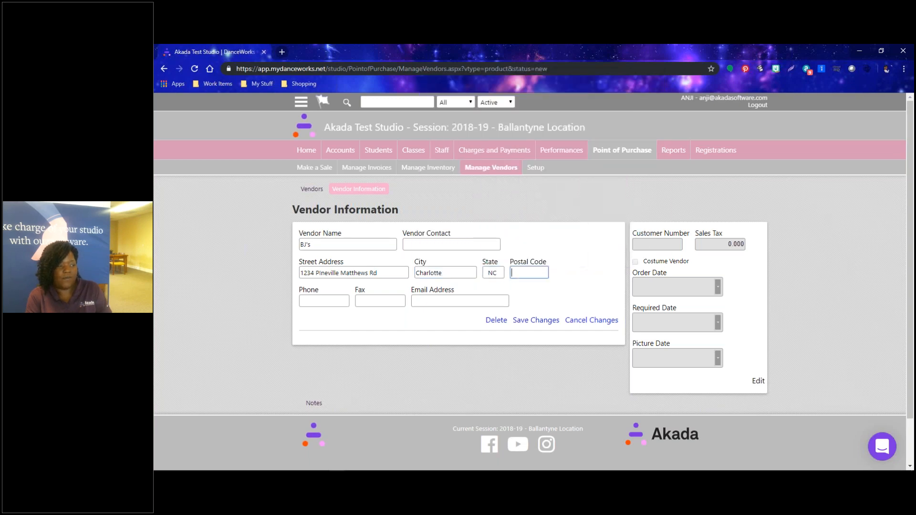
type("28209")
key("Tab")
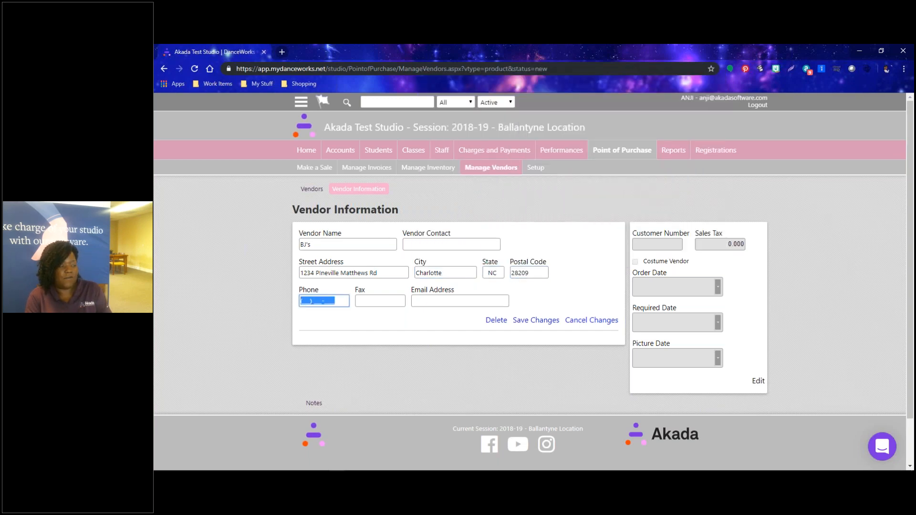
type("704) 555-6654")
key("Tab")
key("Tab")
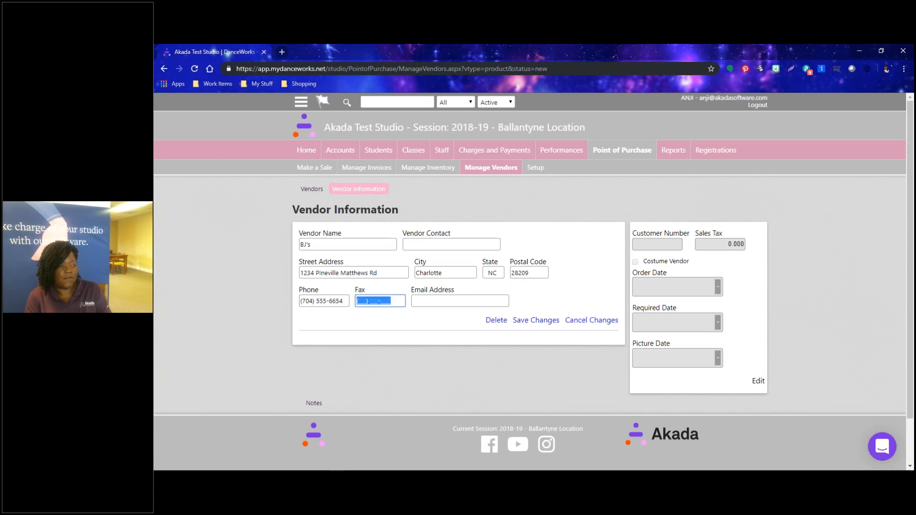
key("shift+Tab")
type("704) 555-5555")
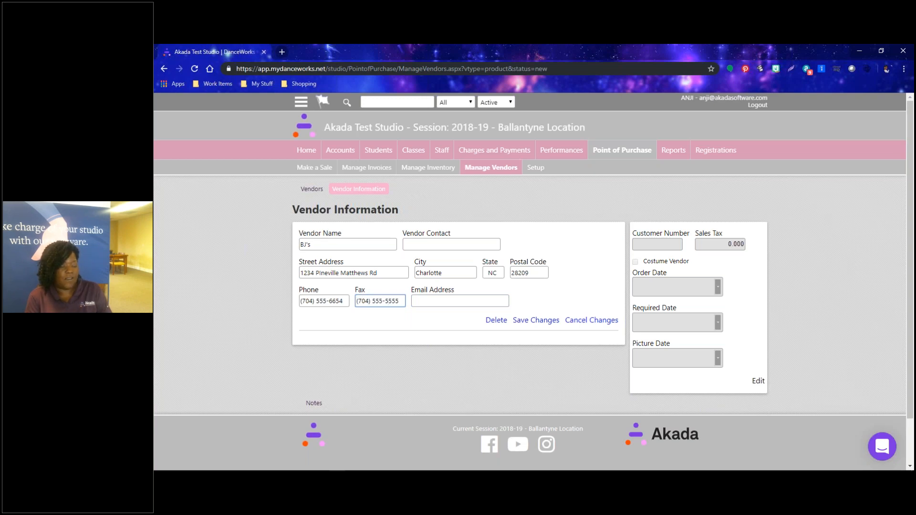
key("Tab")
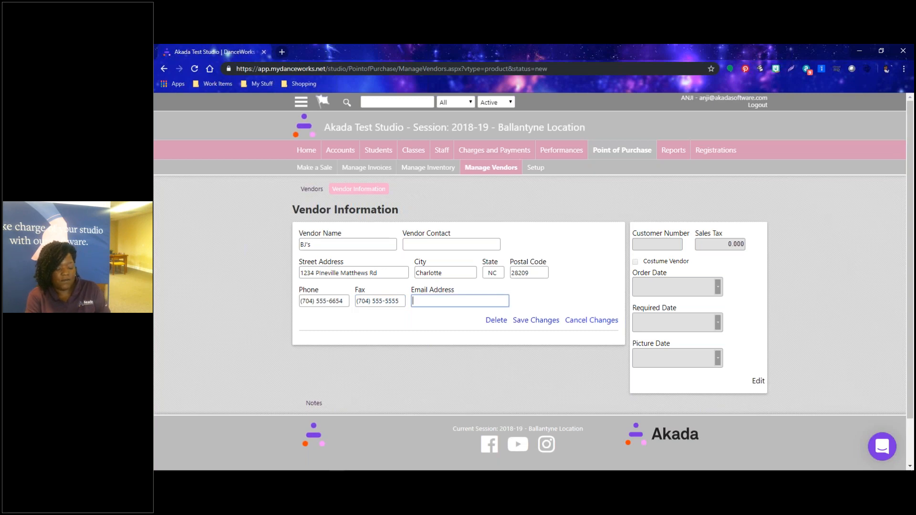
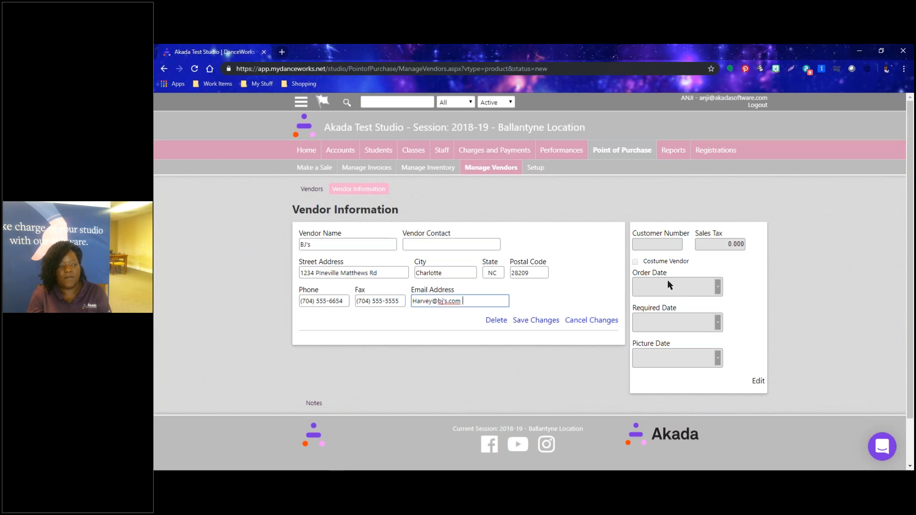
left_click(758, 381)
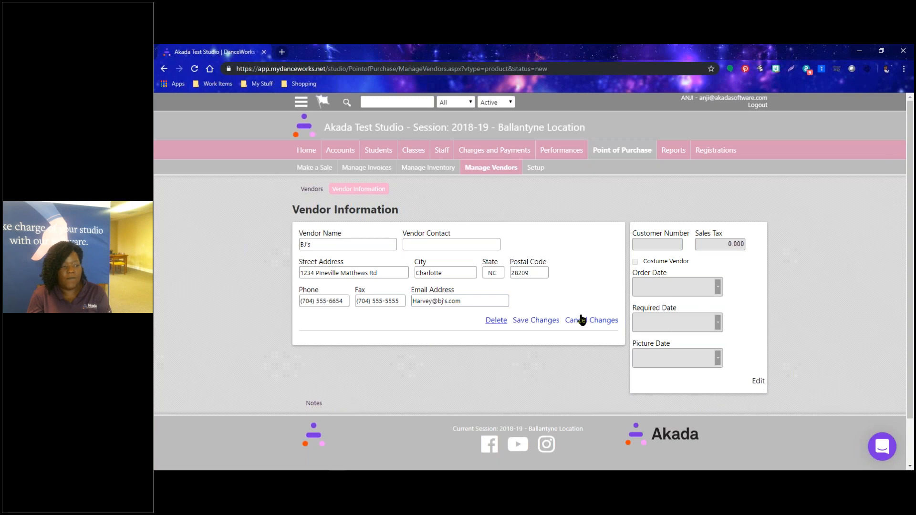
Save the BJ's vendor record and return to the Manage Vendors list.
left_click(545, 321)
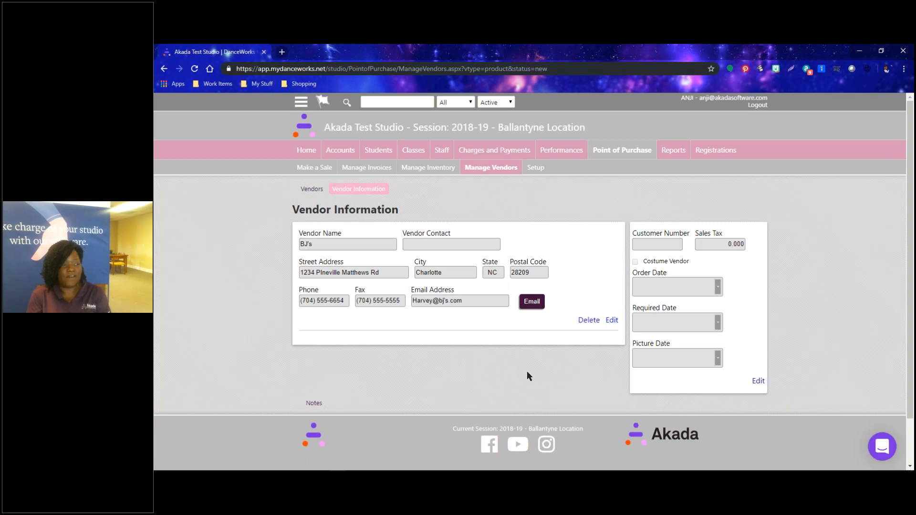
left_click(315, 190)
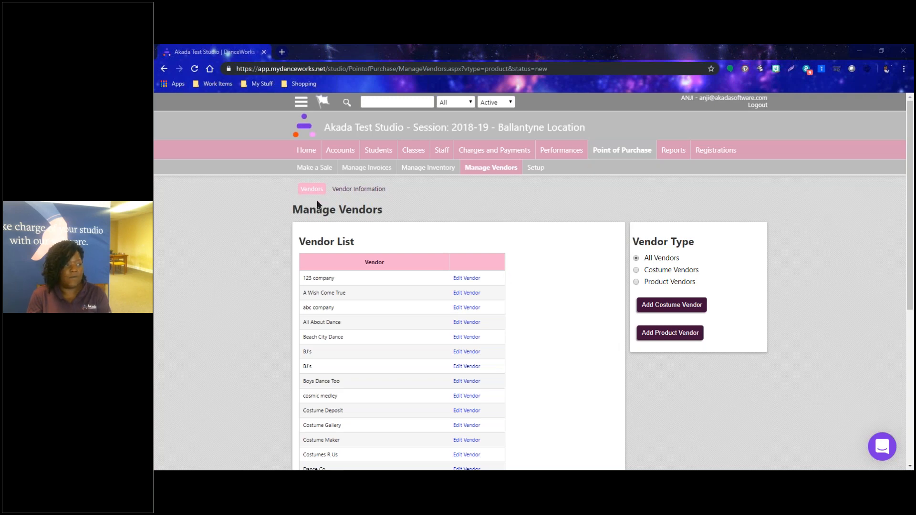
Open Manage Inventory from the Point of Purchase submenu.
left_click(431, 169)
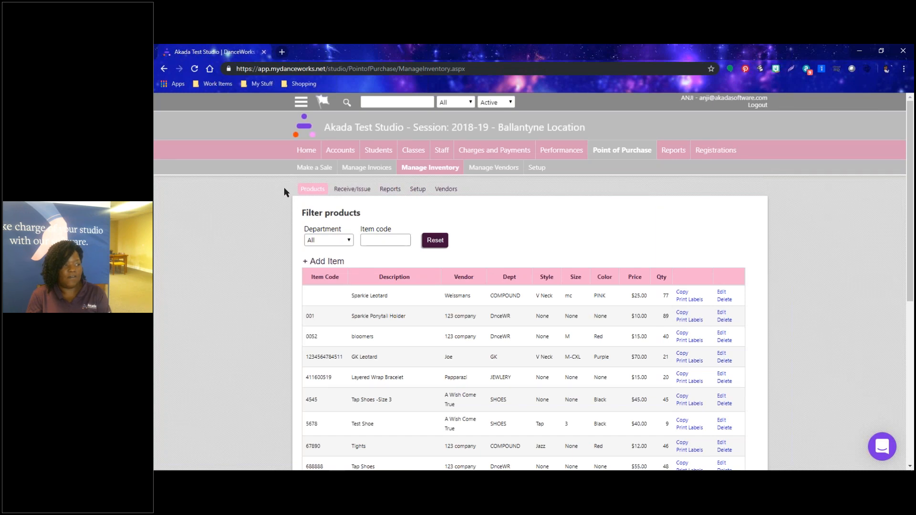
left_click_drag(294, 187, 468, 191)
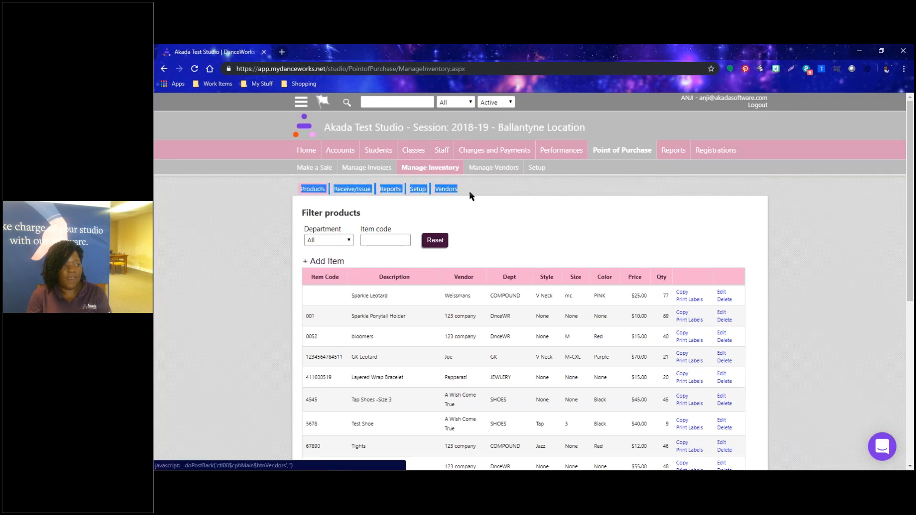
left_click(489, 214)
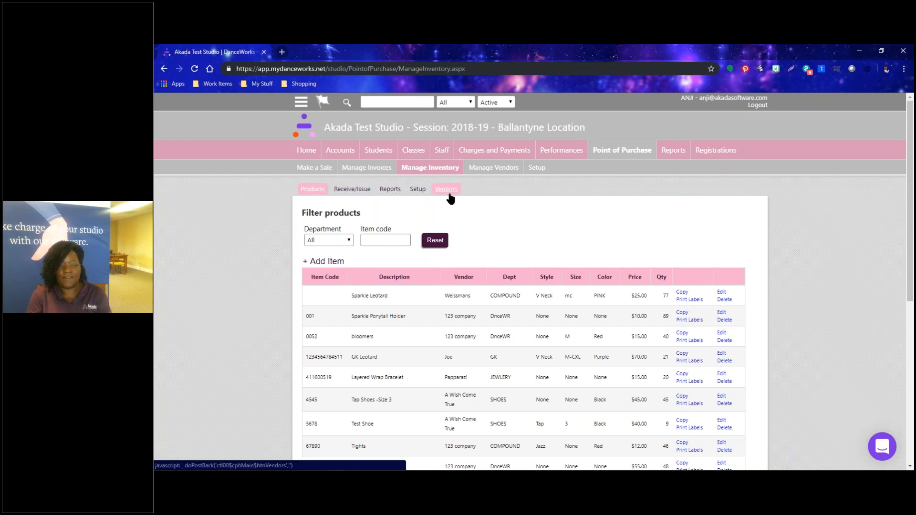
Open the inventory Setup tab and review its department, style, size and color lists.
left_click(416, 192)
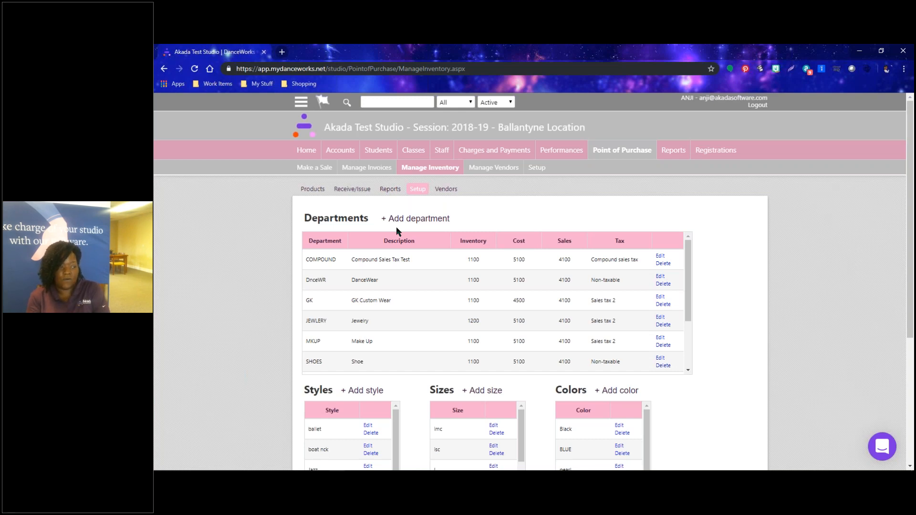
scroll(354, 421, "down", 3)
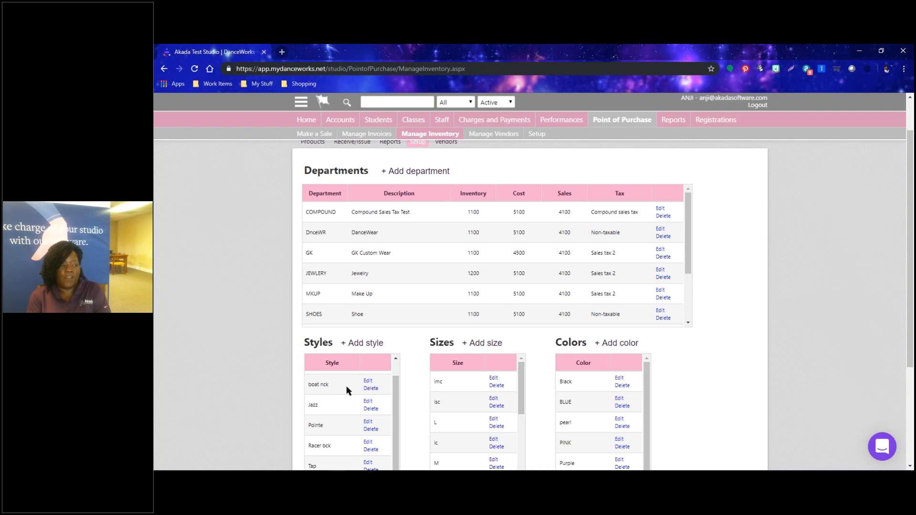
scroll(346, 387, "down", 2)
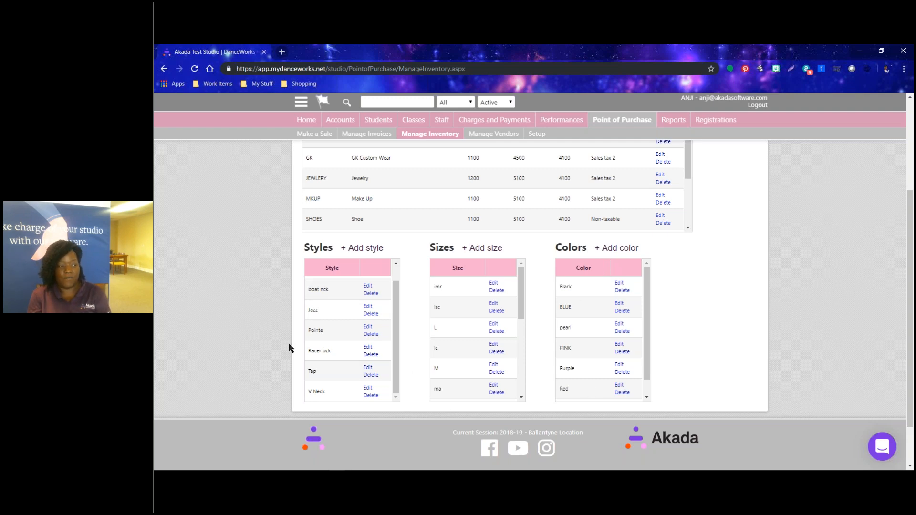
scroll(289, 348, "up", 3)
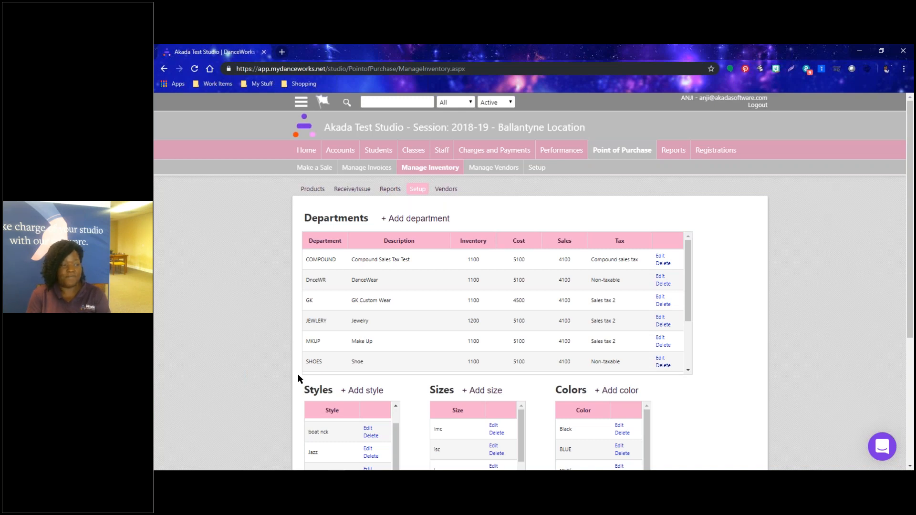
scroll(287, 341, "down", 2)
scroll(287, 341, "up", 2)
Add department SNACKS, 'Food Prodcuts', keeping GL 1100/5100/4100, with Sales tax 1.
left_click(395, 220)
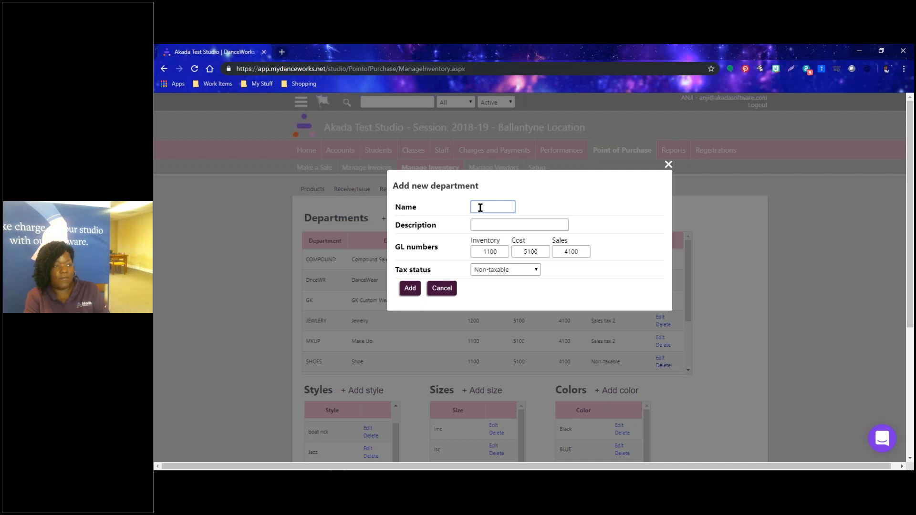
type("SNACKS")
key("Tab")
type("Foo")
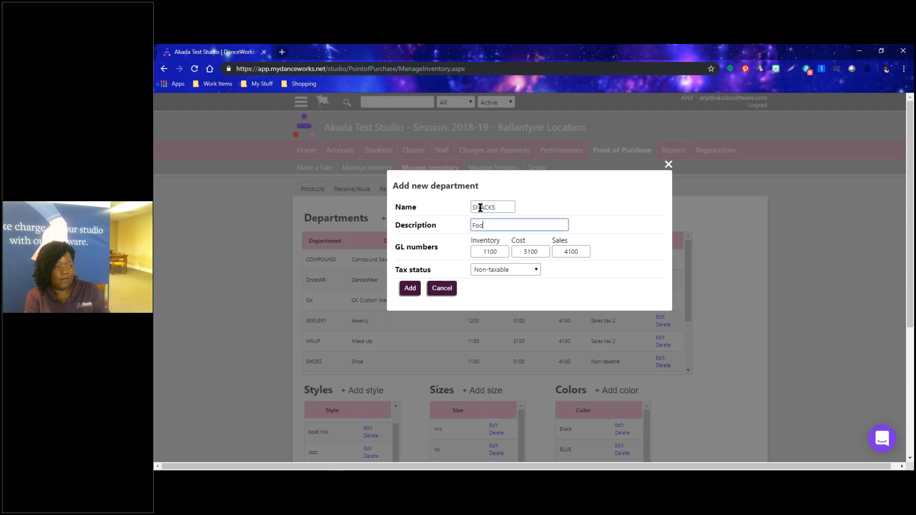
type("d Prodcuts")
key("Tab")
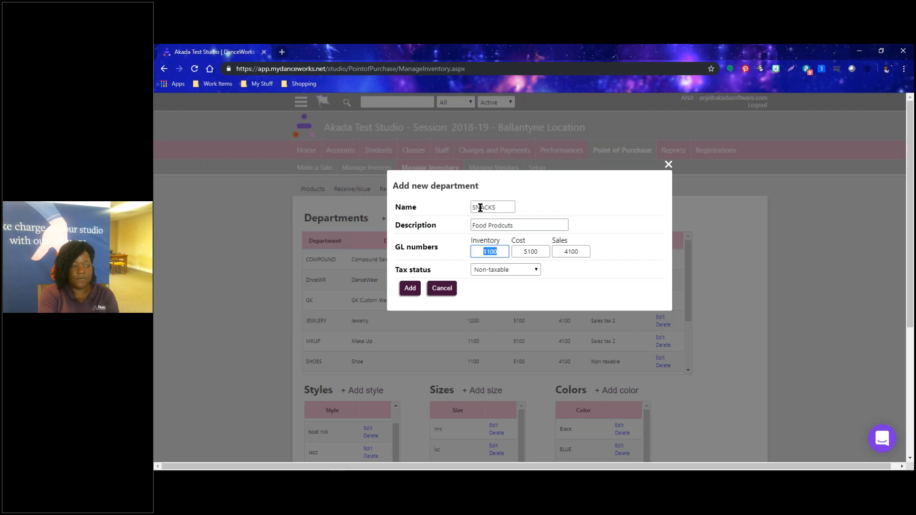
key("Tab")
key("Tab")
key("Tab")
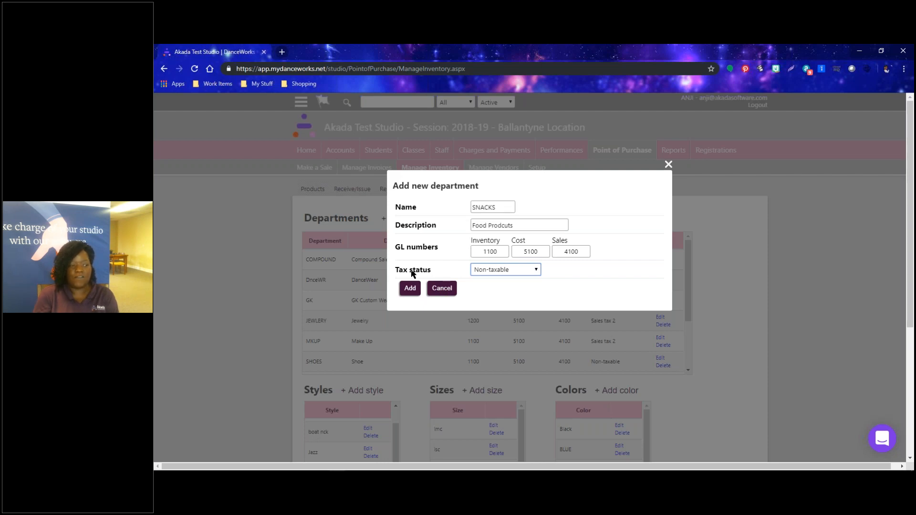
left_click(535, 271)
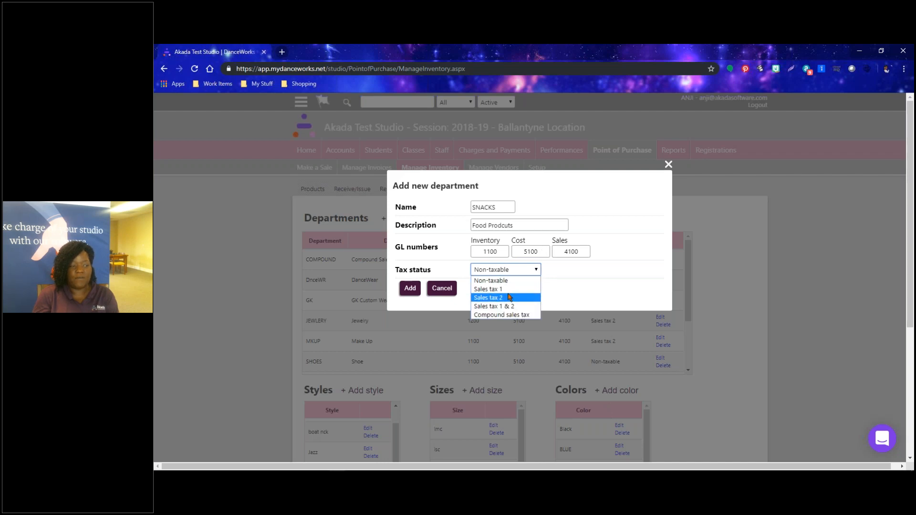
left_click(502, 290)
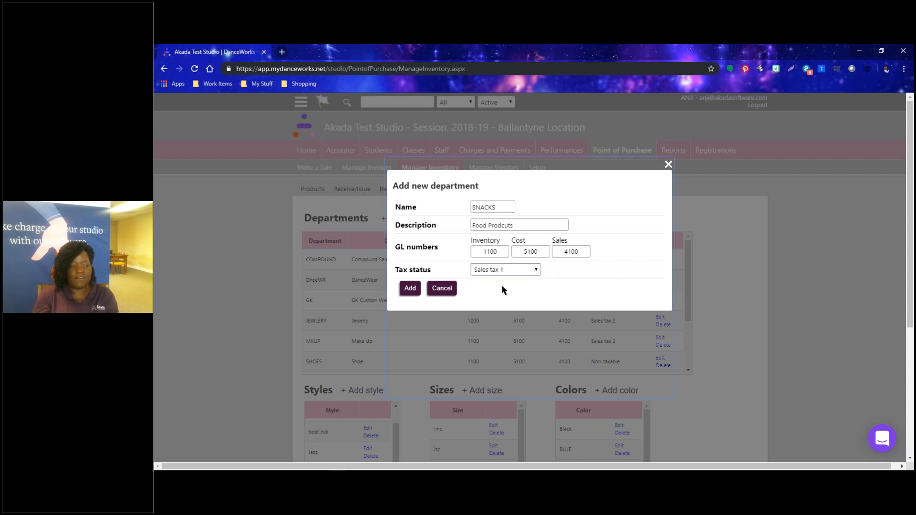
left_click(411, 288)
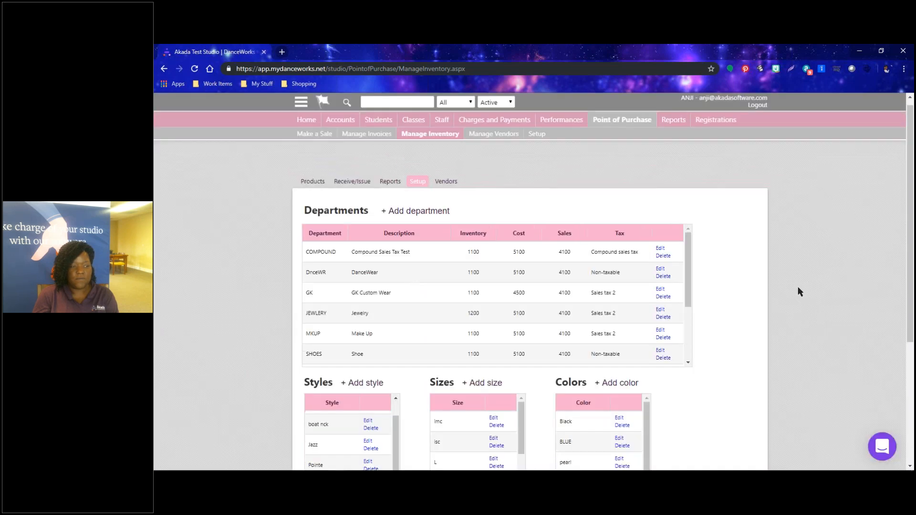
scroll(451, 297, "down", 3)
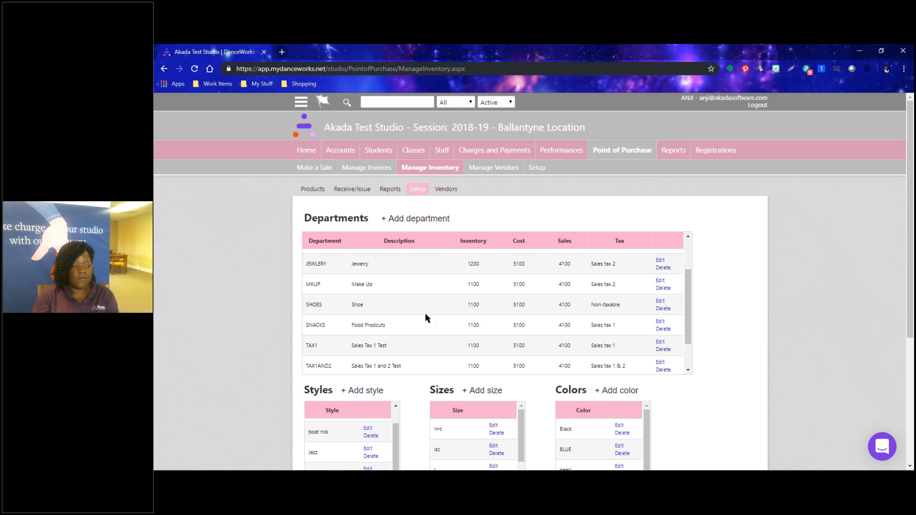
left_click_drag(313, 331, 515, 328)
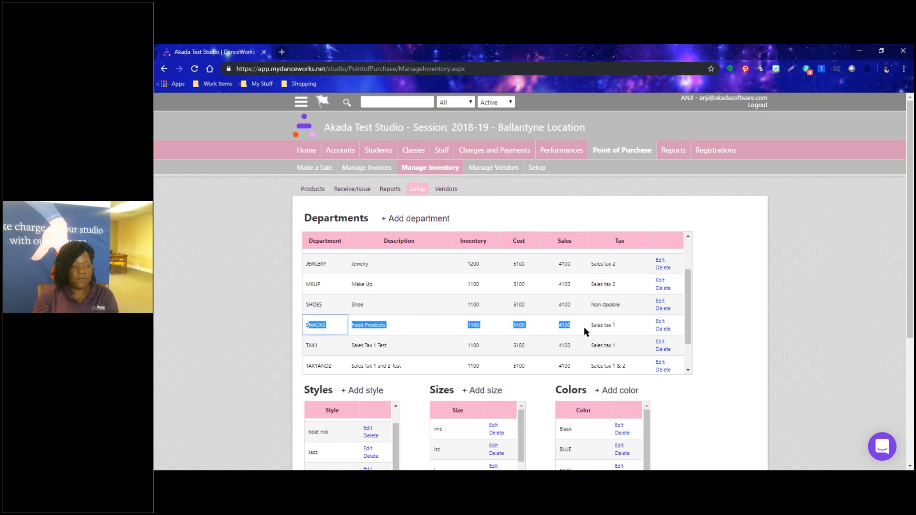
left_click(350, 332)
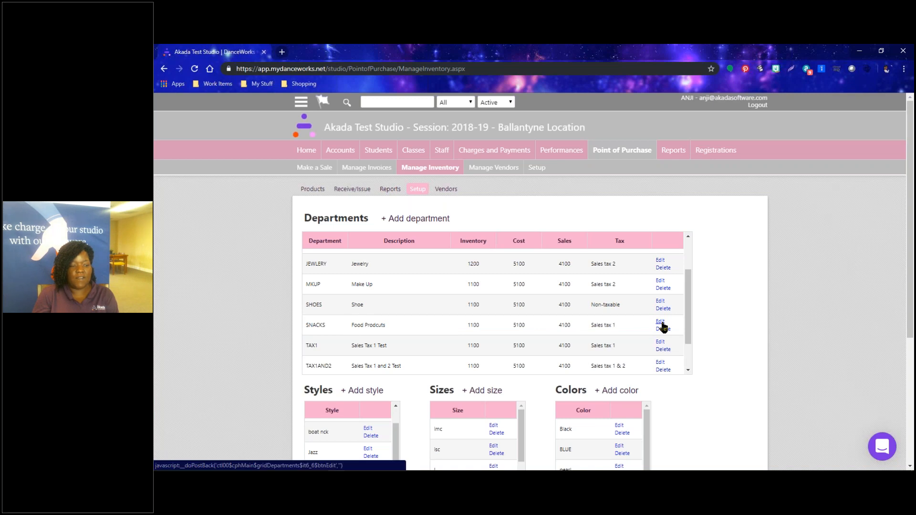
left_click(660, 322)
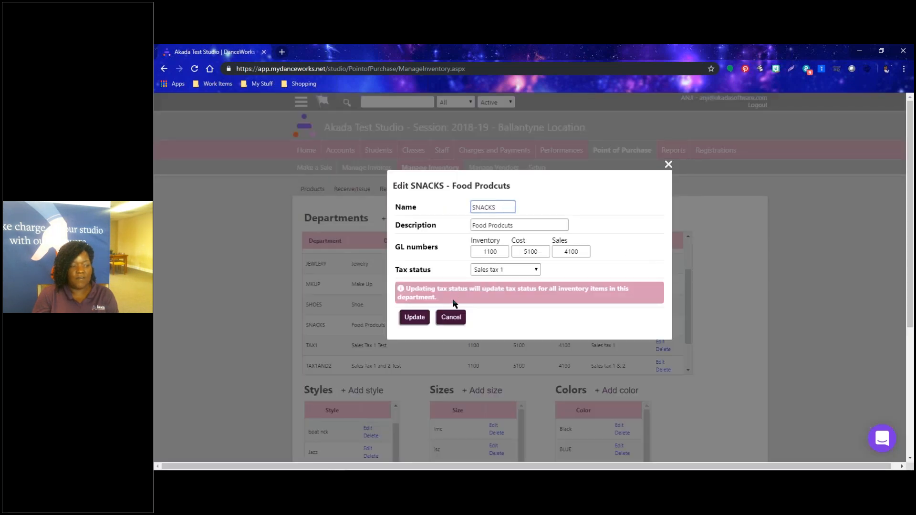
left_click(415, 322)
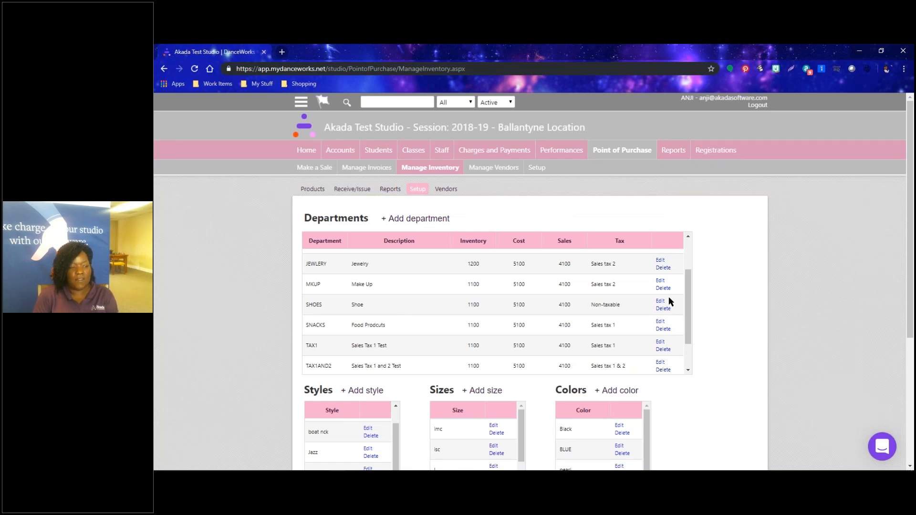
scroll(608, 311, "up", 3)
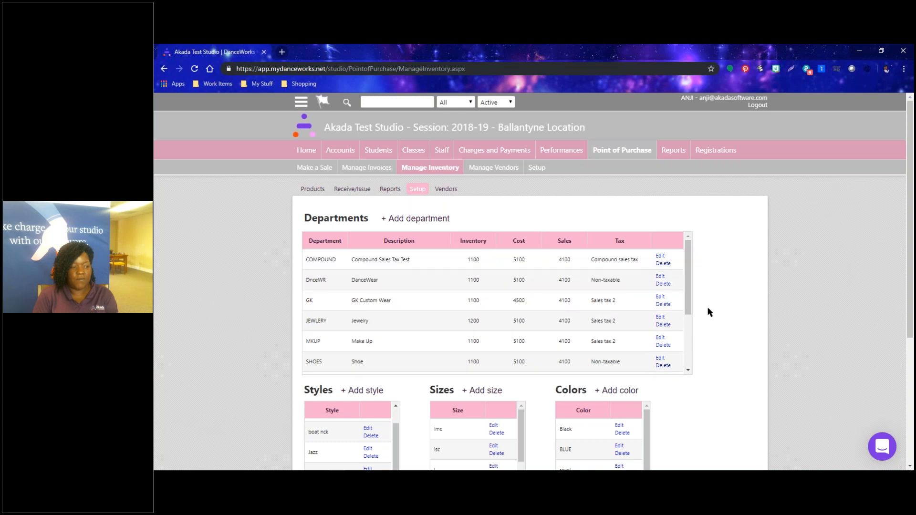
Cancel a new style form, browse the Styles, Sizes and Colors lists, then return to Products.
scroll(725, 310, "down", 4)
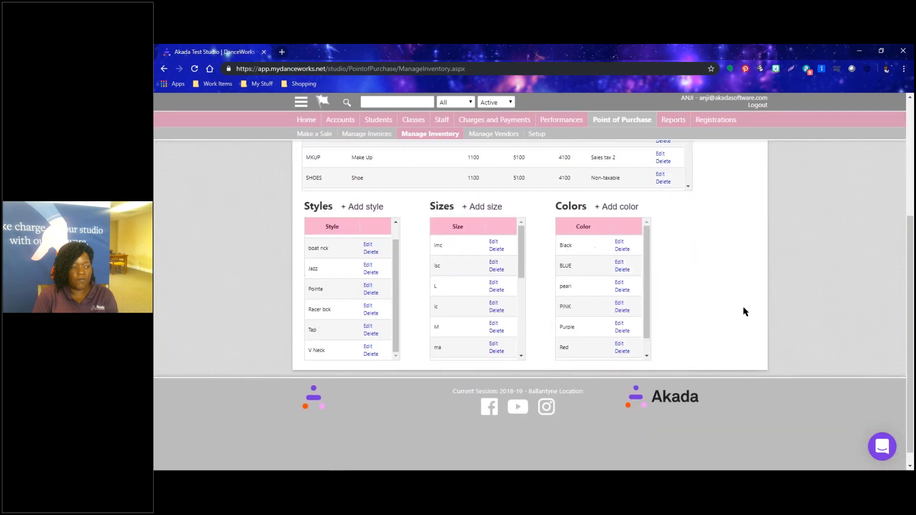
left_click(360, 204)
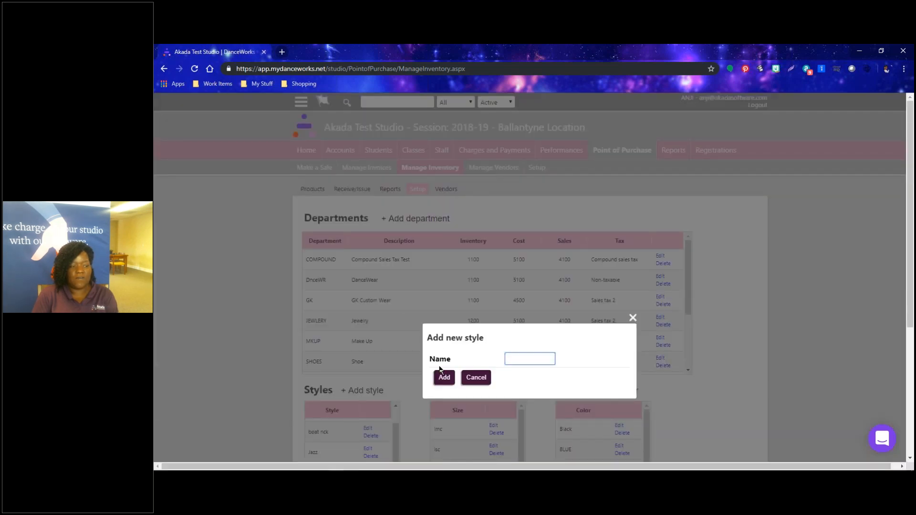
scroll(536, 360, "down", 2)
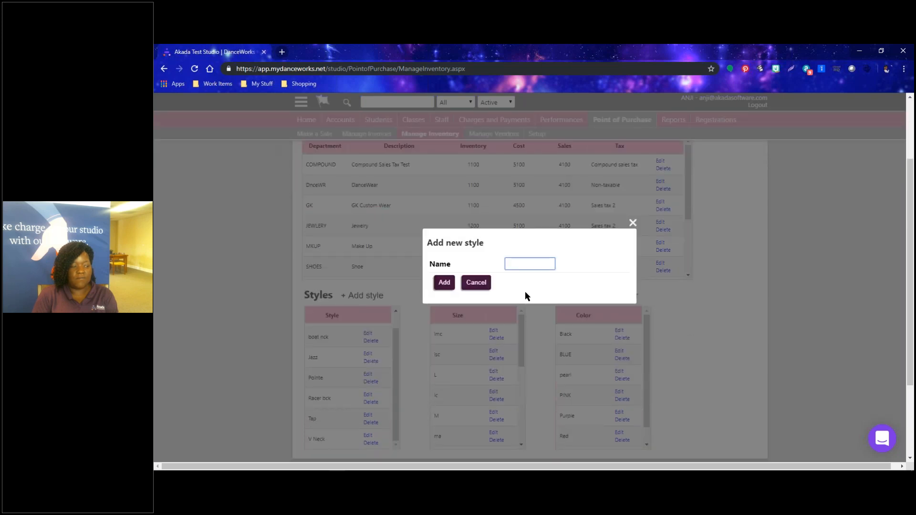
left_click(475, 283)
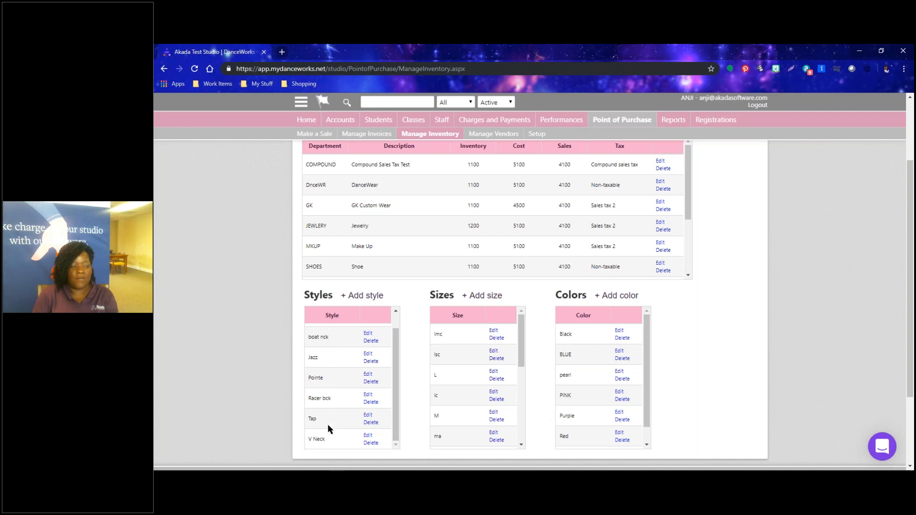
scroll(328, 428, "down", 2)
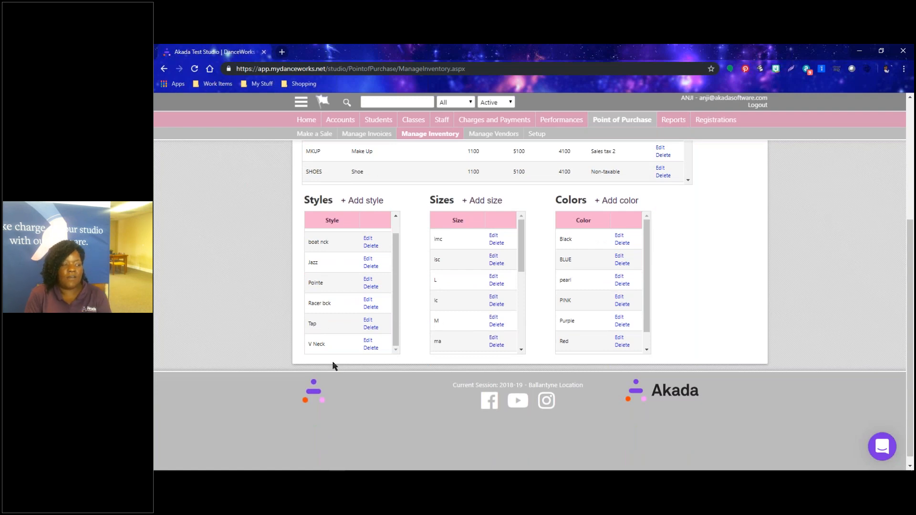
scroll(475, 282, "down", 1)
scroll(606, 299, "down", 1)
scroll(725, 298, "up", 4)
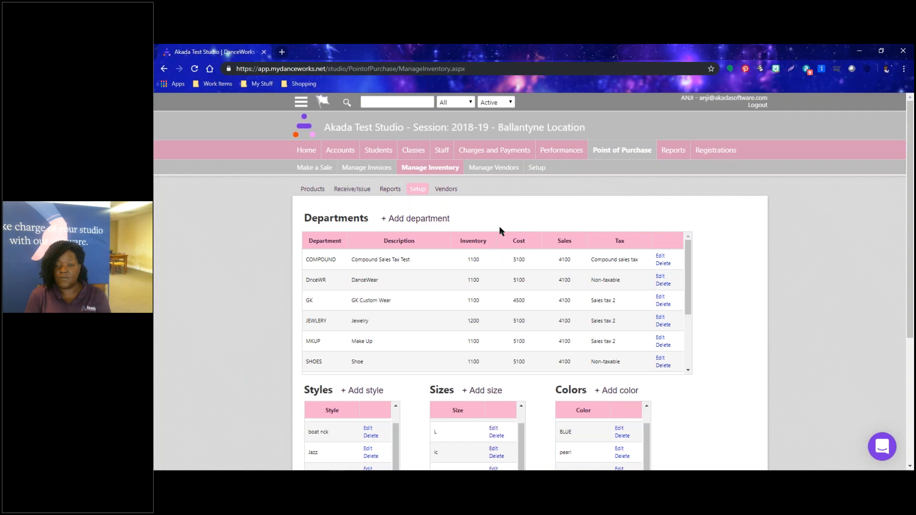
left_click(312, 191)
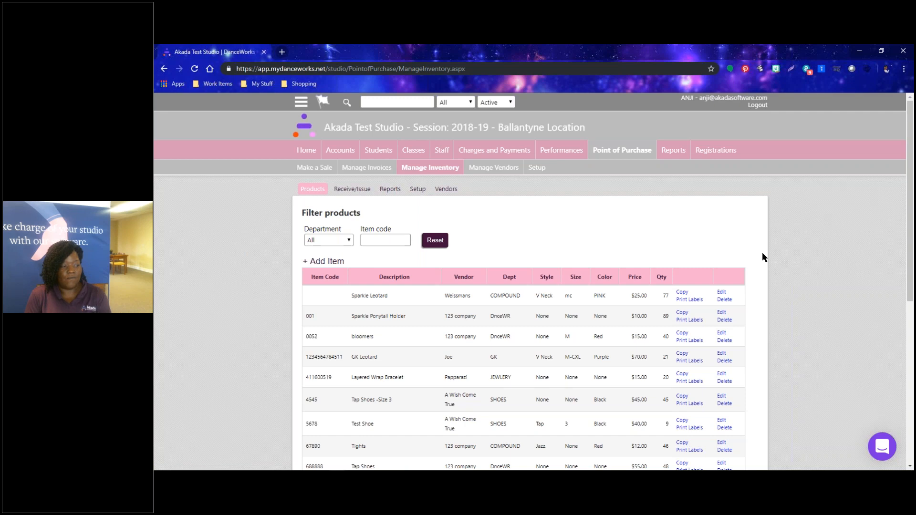
scroll(762, 258, "down", 6)
scroll(762, 257, "up", 5)
scroll(762, 252, "up", 1)
left_click(326, 264)
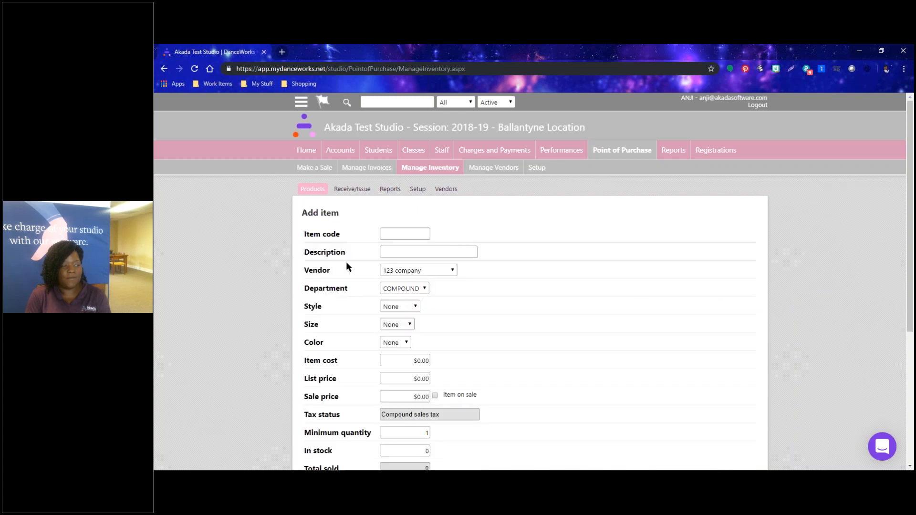
left_click(390, 235)
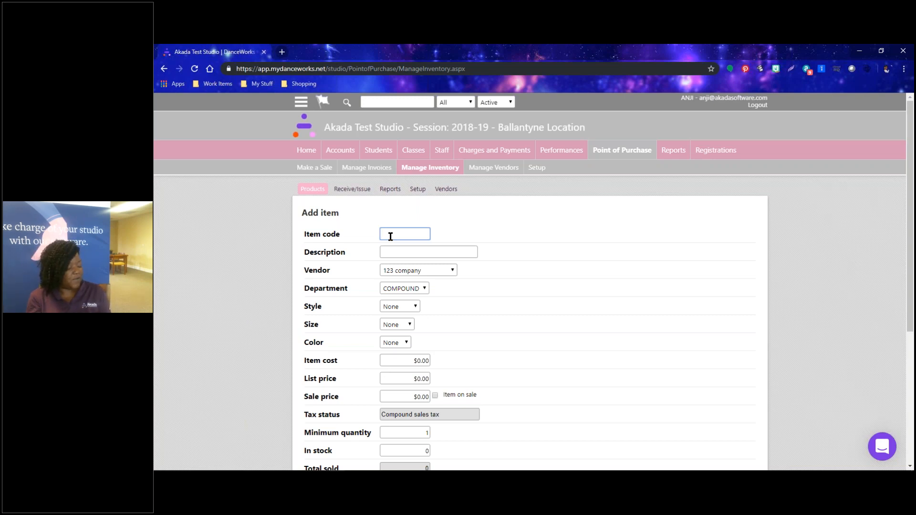
type("4111600519")
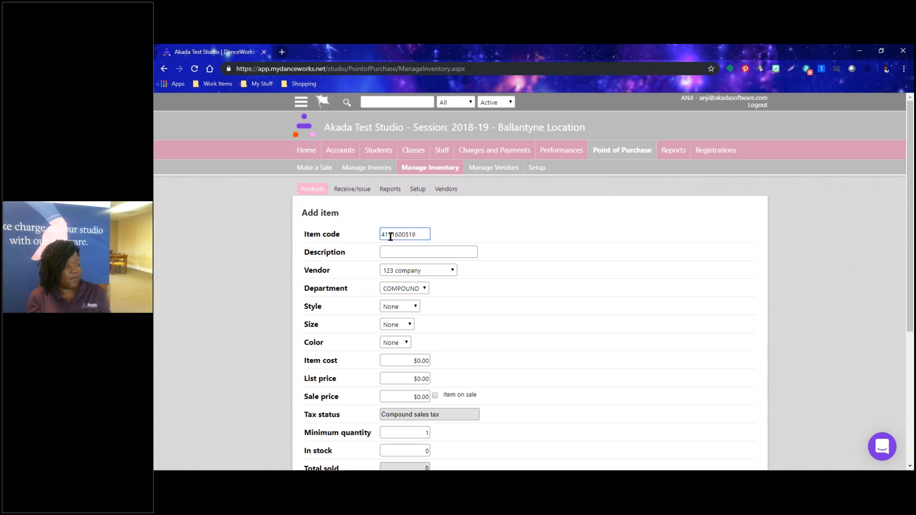
left_click(396, 250)
type("Ring Pop")
Set the Ring Pop item's vendor to BJ's and its department to SNACKS.
key("Tab")
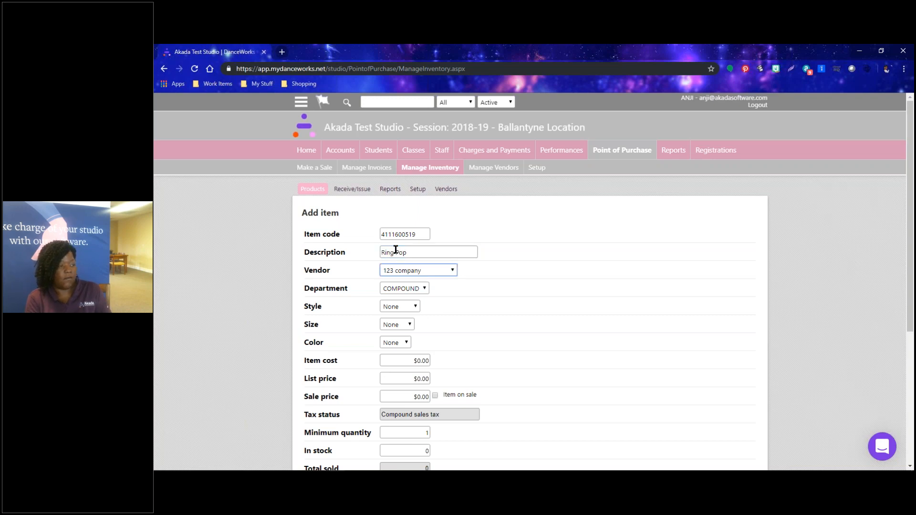
left_click(415, 278)
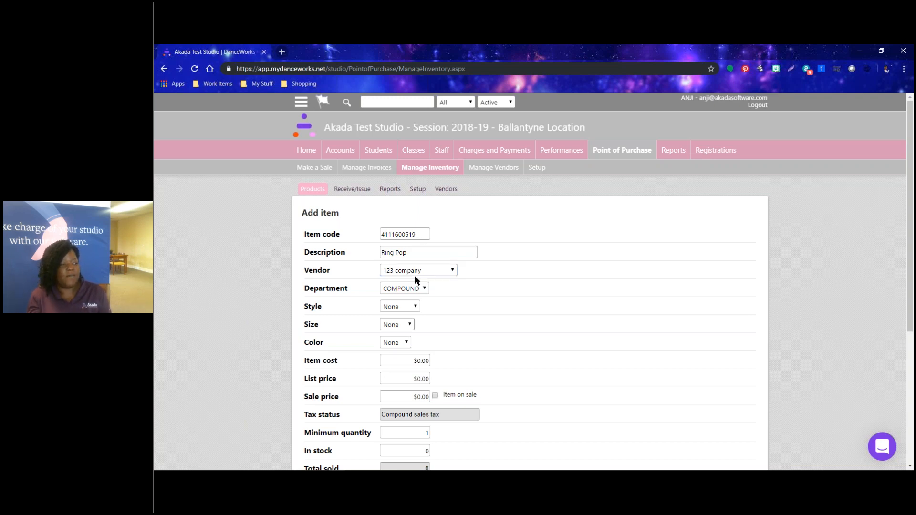
left_click(420, 274)
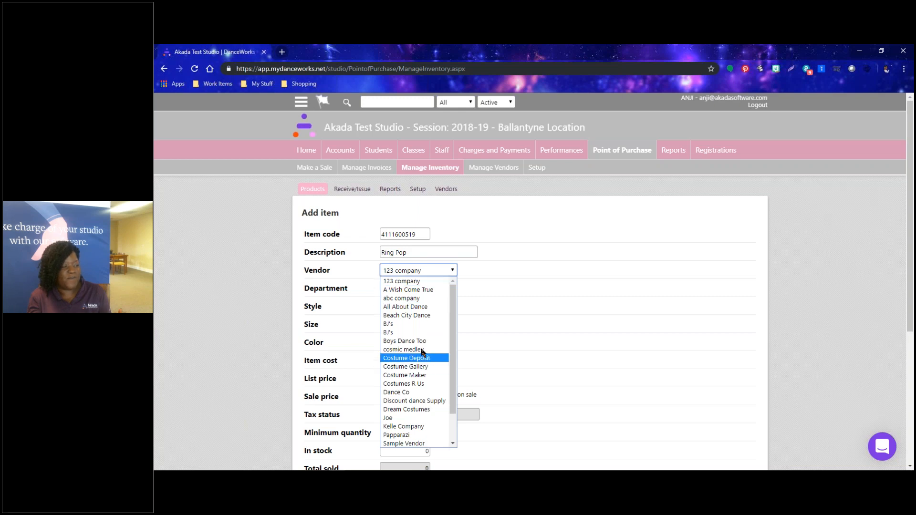
left_click(416, 331)
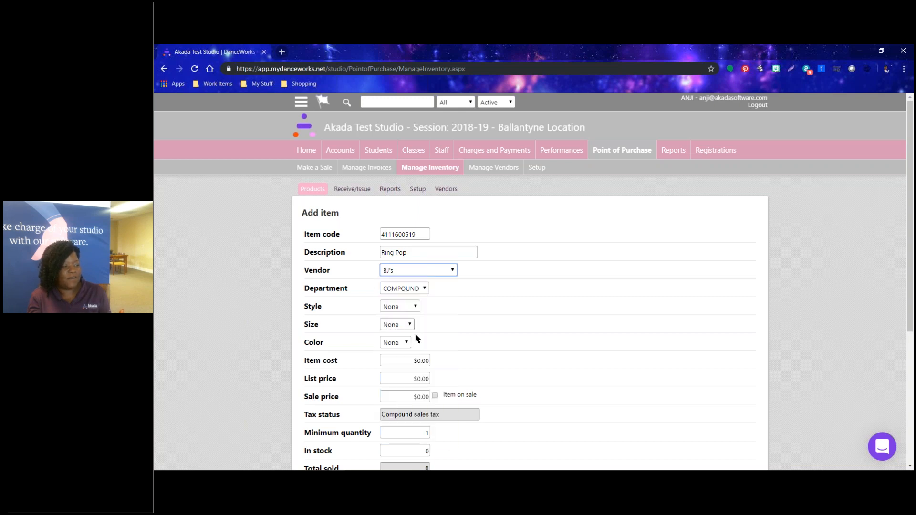
left_click(412, 291)
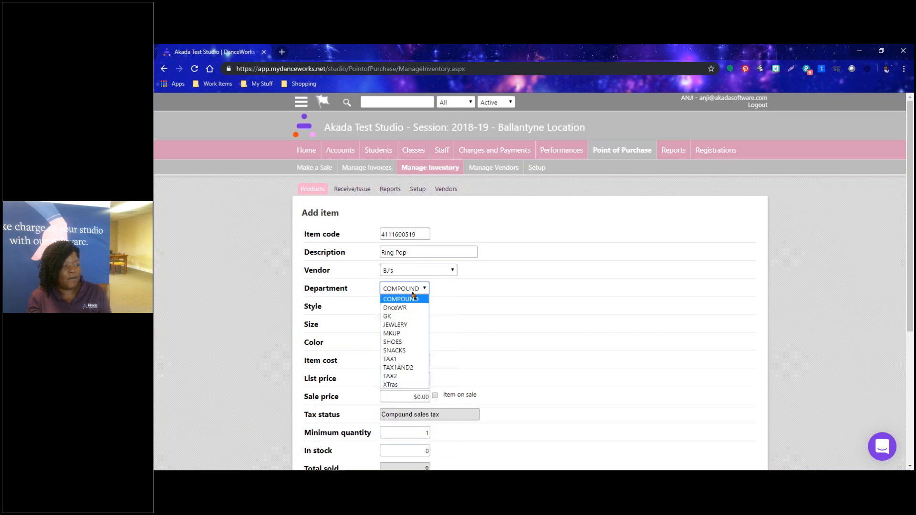
left_click(403, 351)
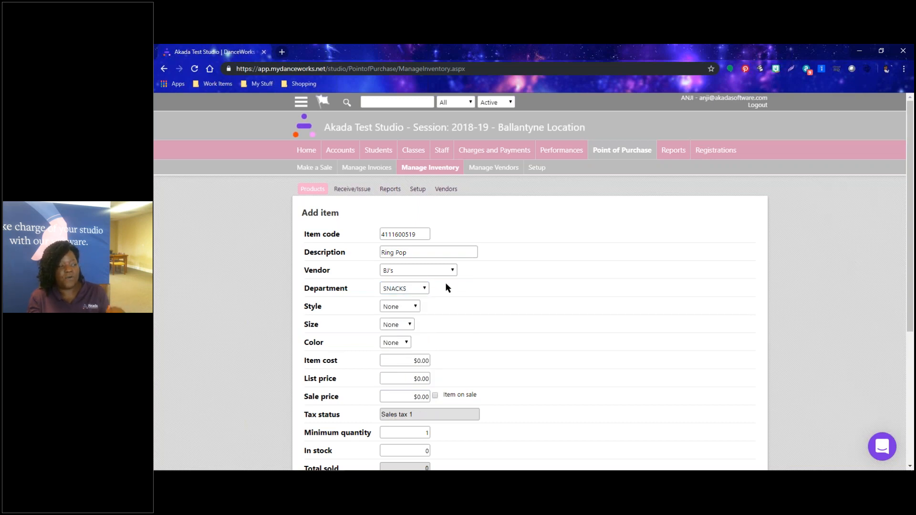
scroll(446, 285, "down", 1)
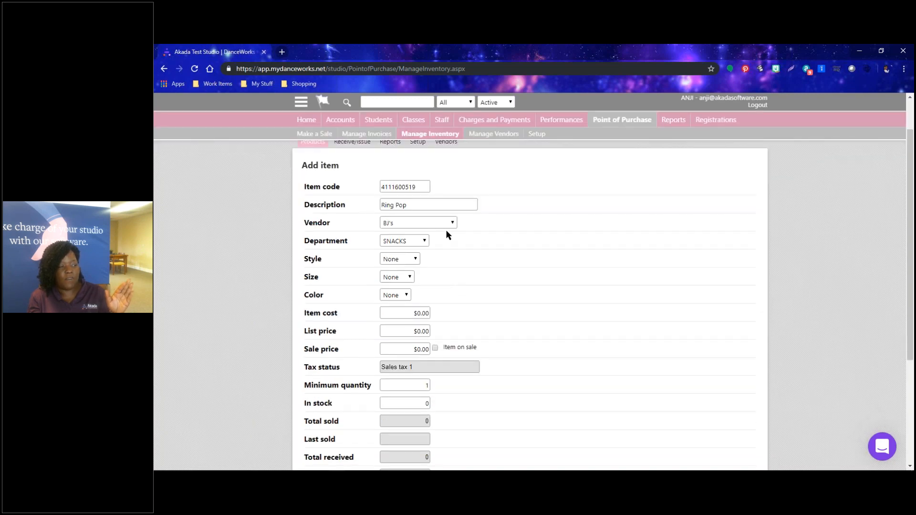
Leave the Ring Pop style at None and enter item cost 12.00, list price .60, sale price .30.
left_click(414, 263)
left_click(442, 263)
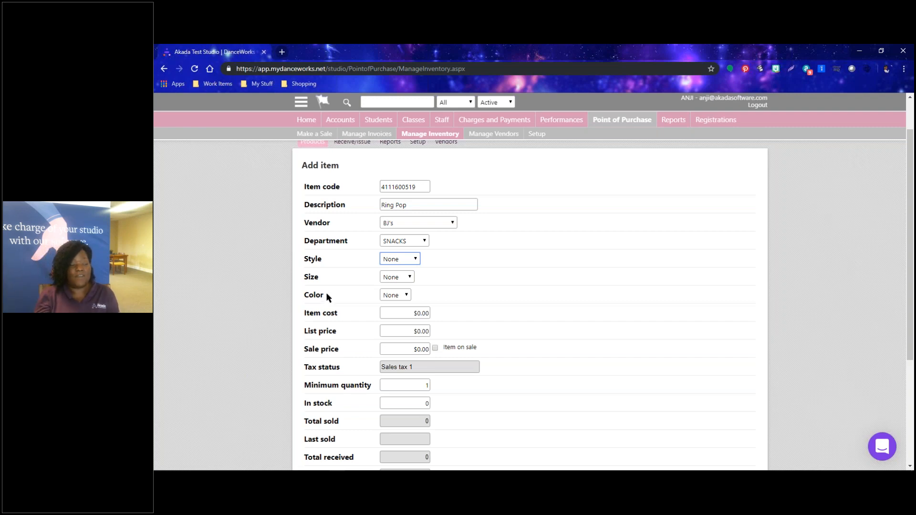
left_click(390, 314)
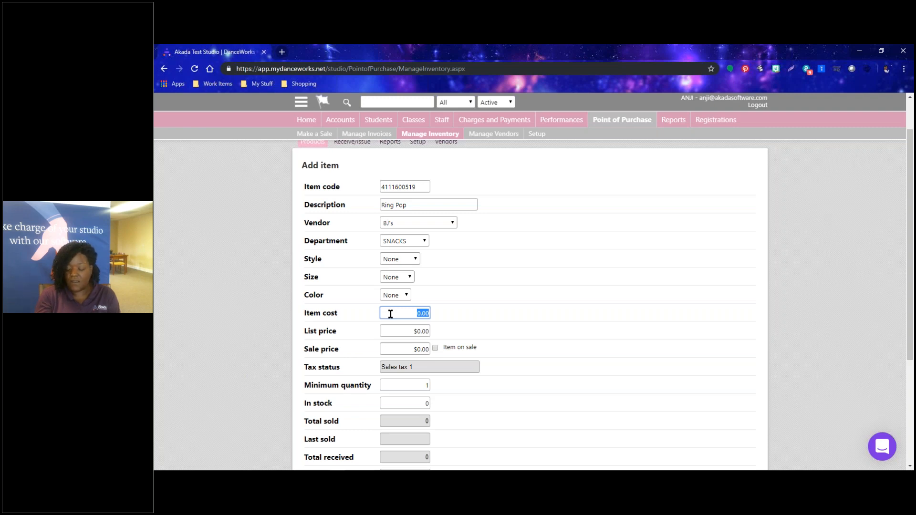
type("12.00")
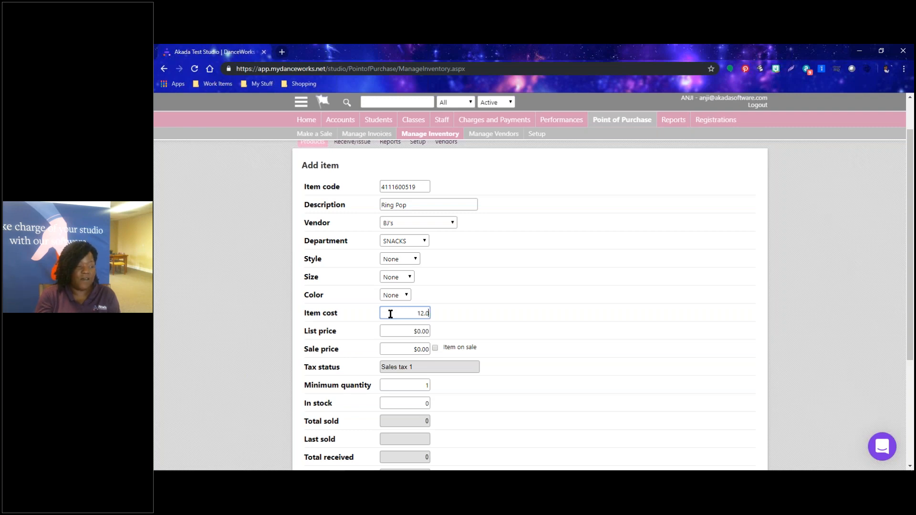
left_click(391, 332)
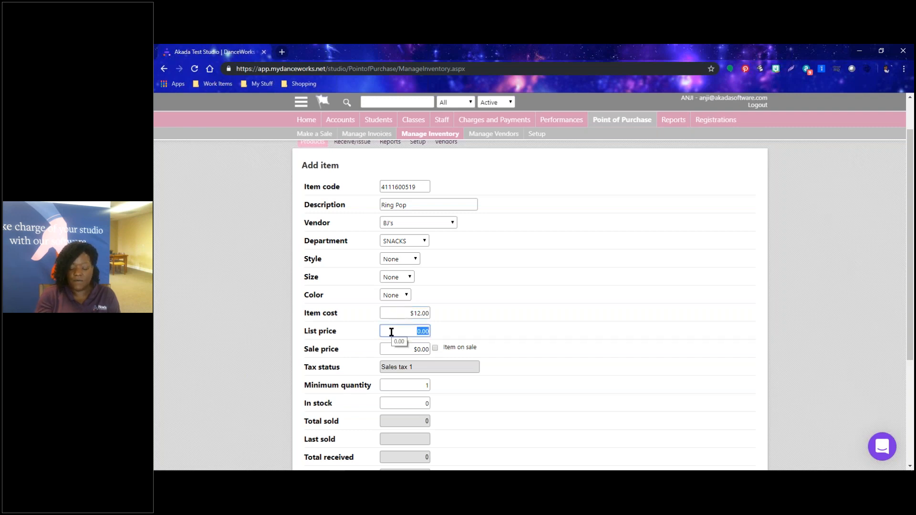
type(".60")
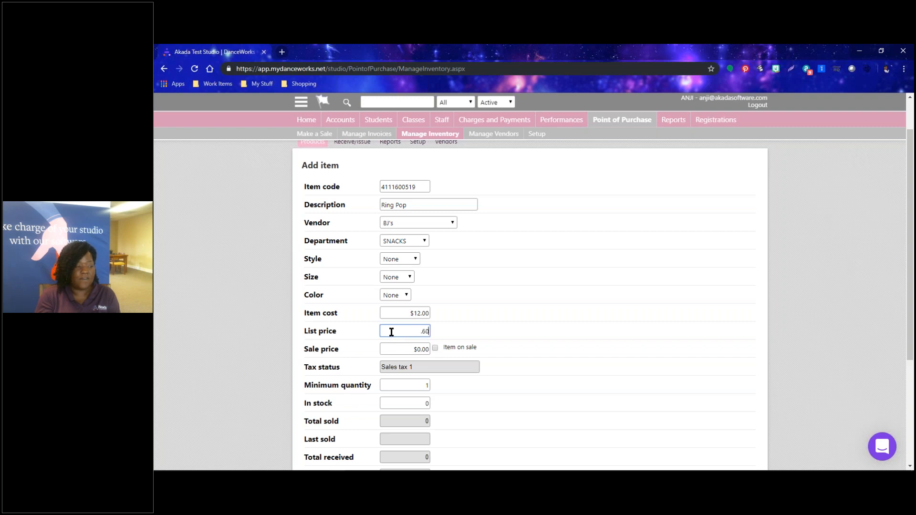
left_click(455, 324)
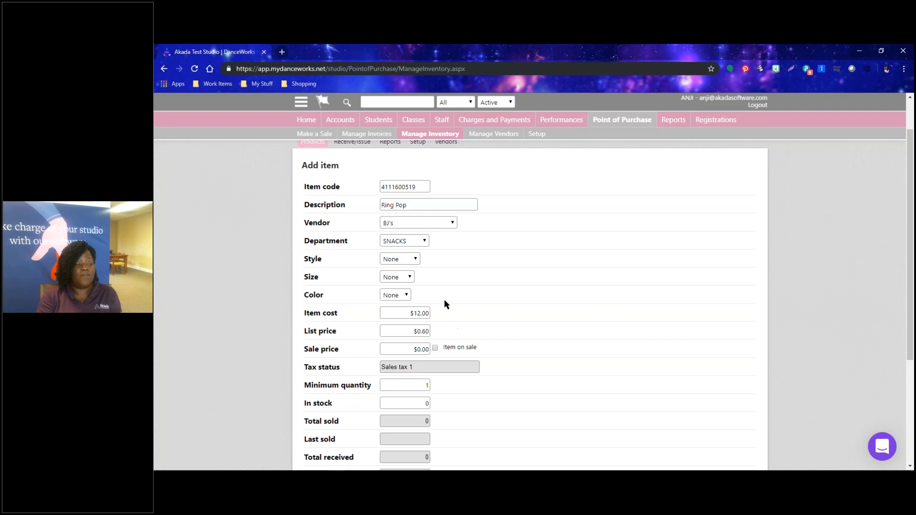
left_click(387, 352)
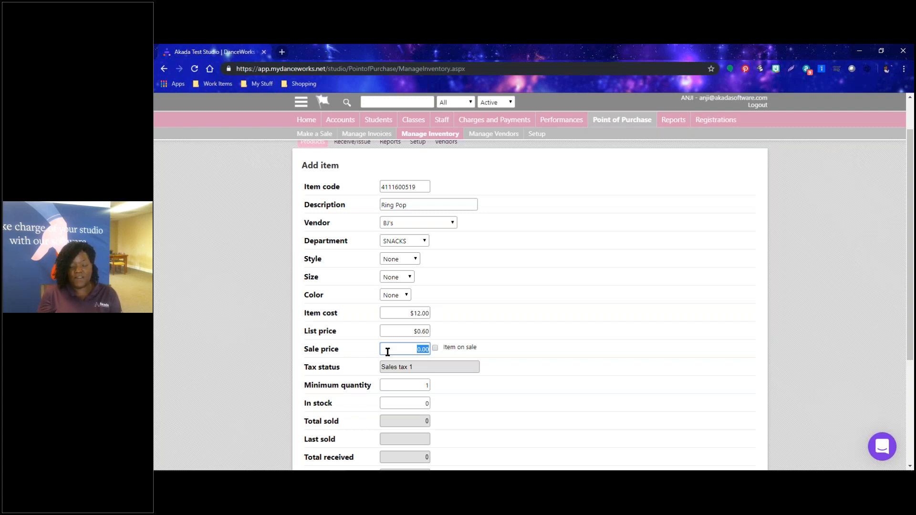
type(".30")
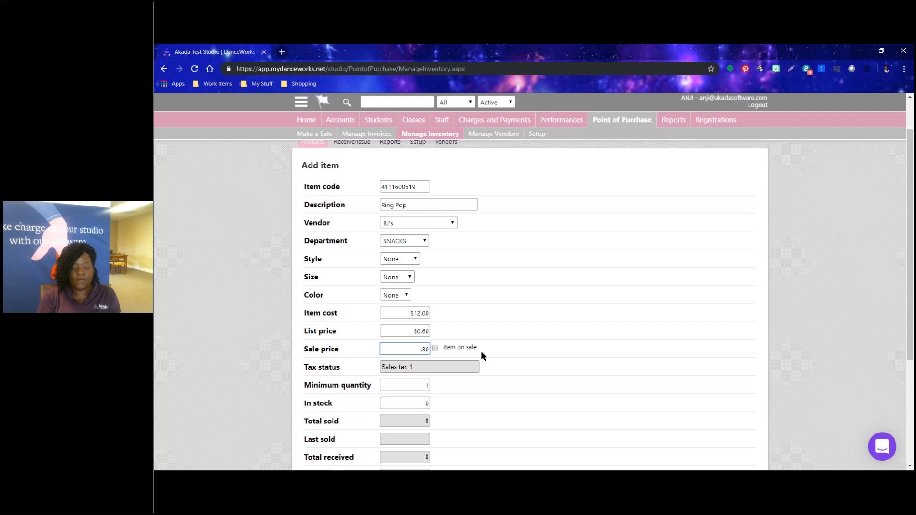
scroll(480, 351, "down", 2)
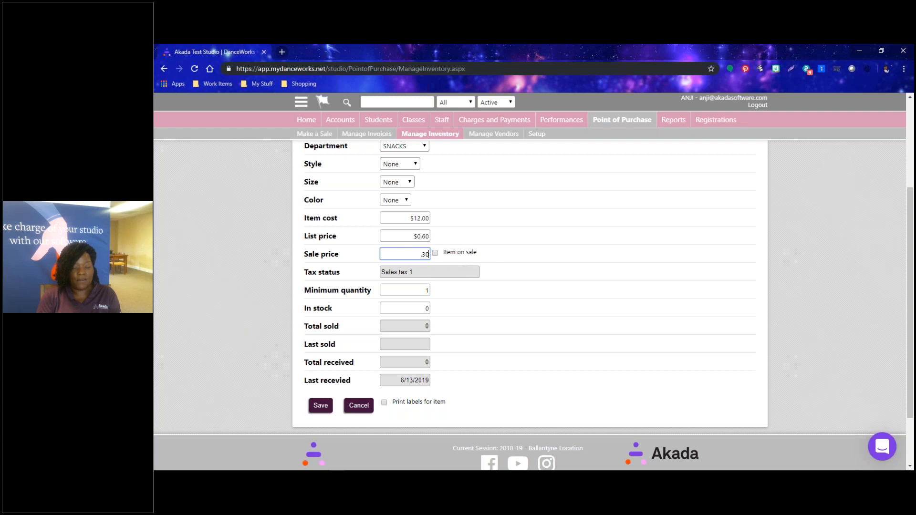
scroll(497, 325, "up", 3)
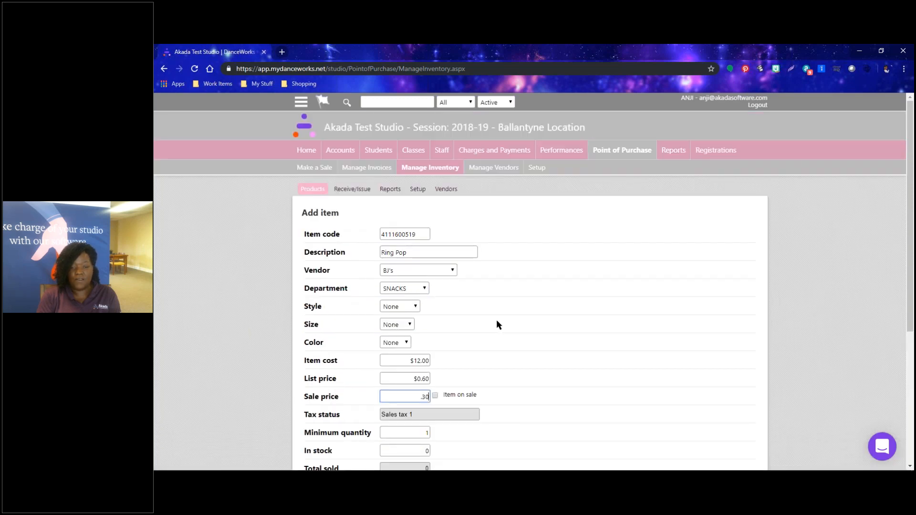
Set the Ring Pop minimum quantity to 5 and in-stock quantity to 20.
scroll(497, 324, "down", 2)
scroll(497, 325, "down", 2)
scroll(497, 324, "up", 4)
scroll(497, 324, "down", 4)
scroll(496, 325, "down", 1)
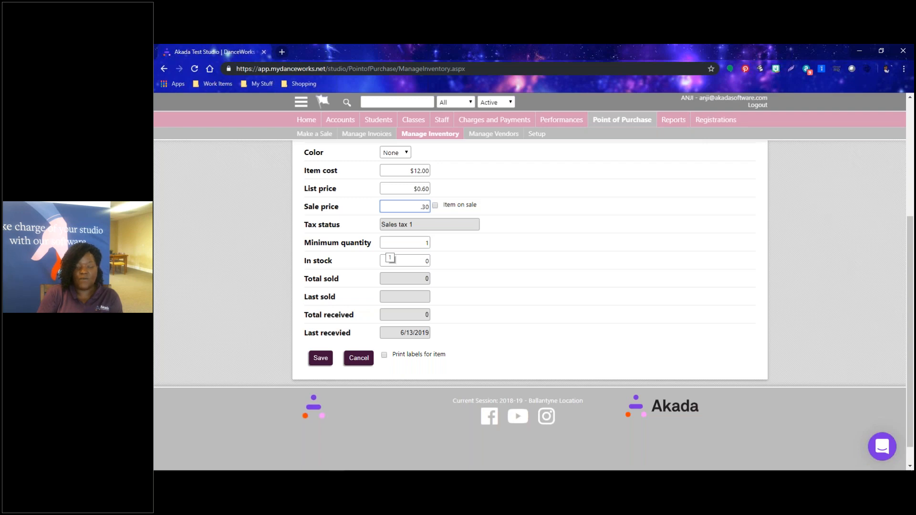
key("Tab")
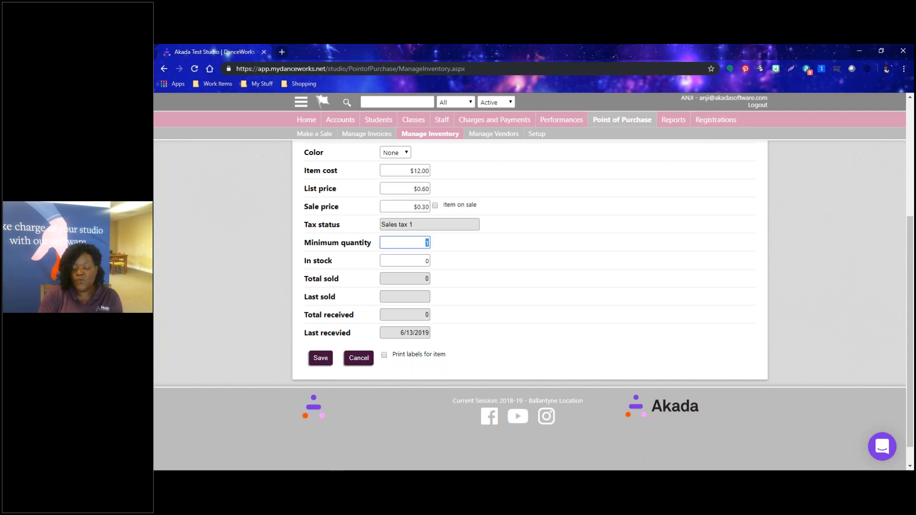
type("5")
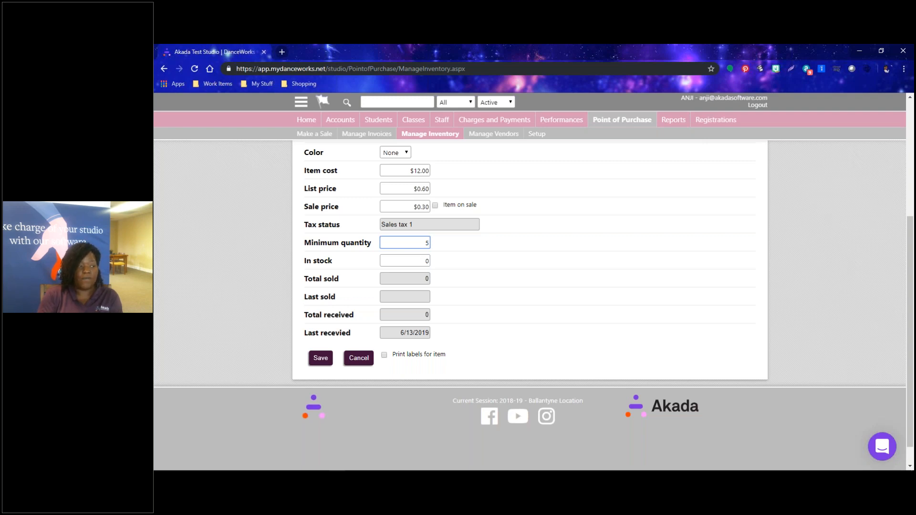
key("Tab")
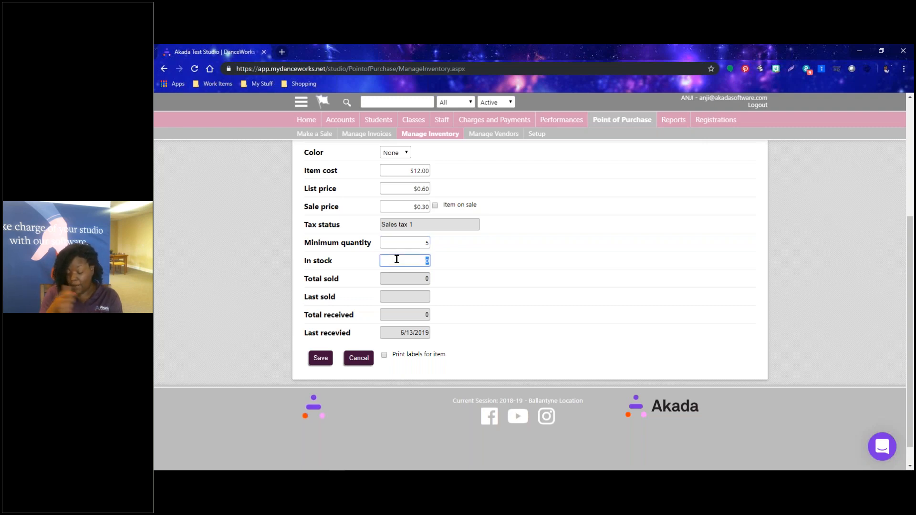
type("20")
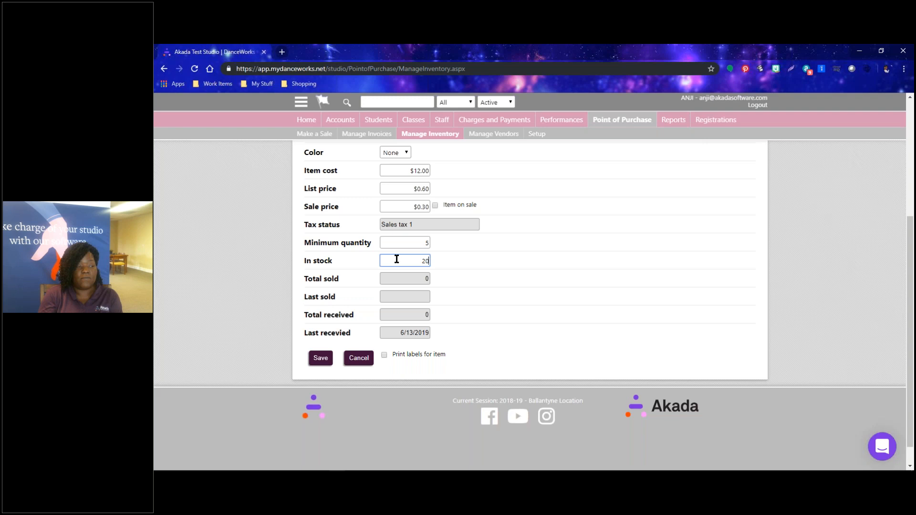
left_click(500, 272)
Turn off Print labels for item and save the new Ring Pop item.
left_click_drag(395, 366, 388, 363)
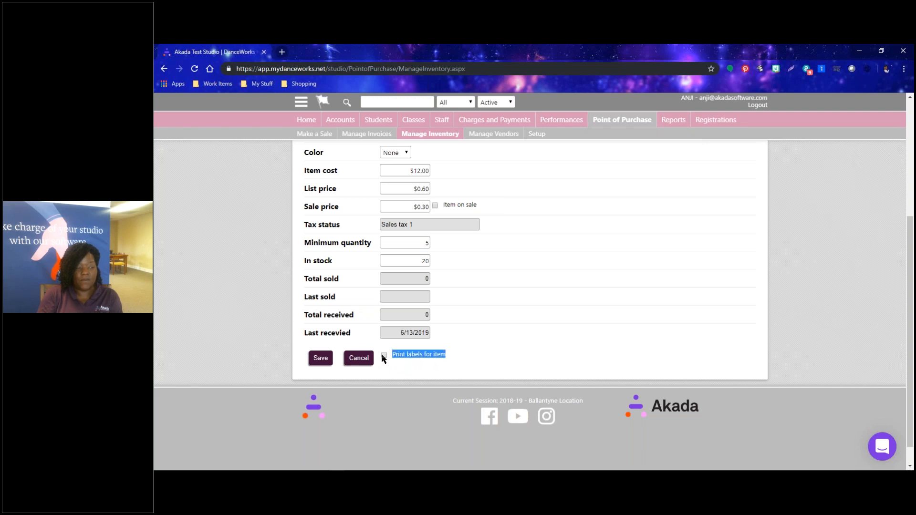
left_click(393, 366)
left_click(386, 356)
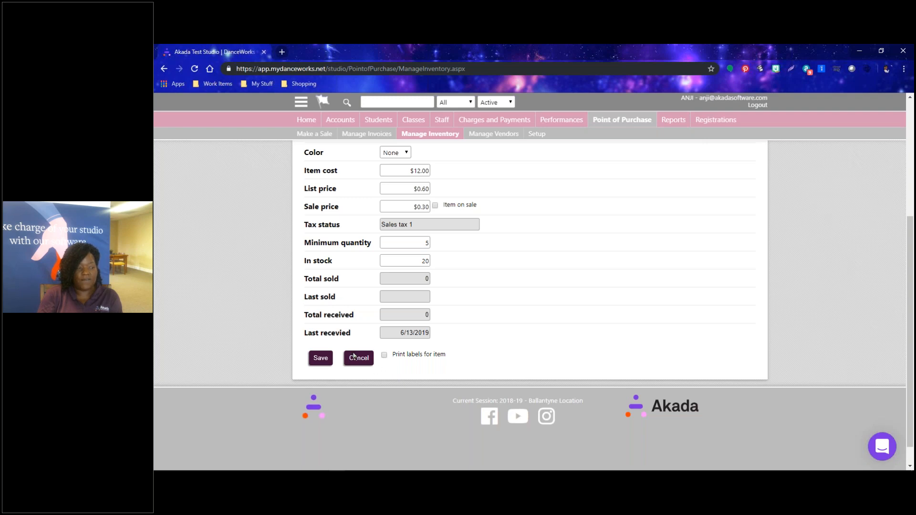
left_click(318, 361)
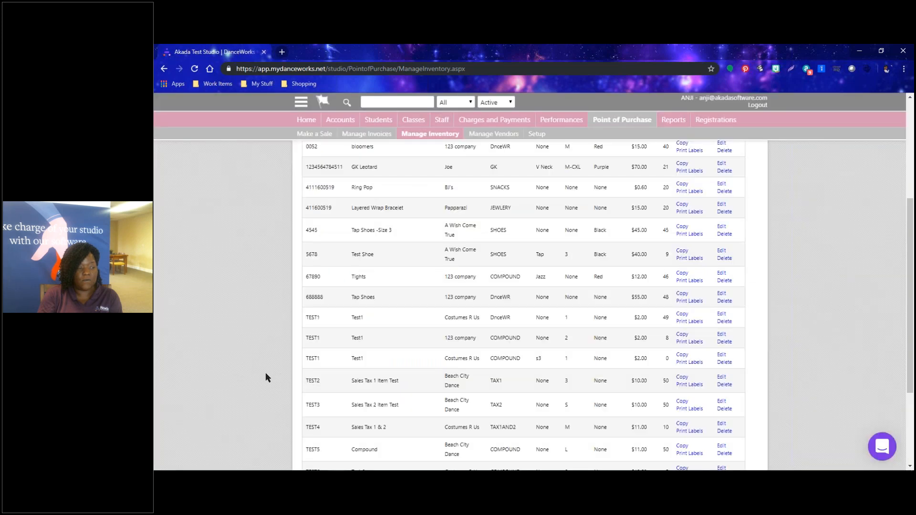
scroll(265, 377, "down", 5)
scroll(265, 378, "up", 10)
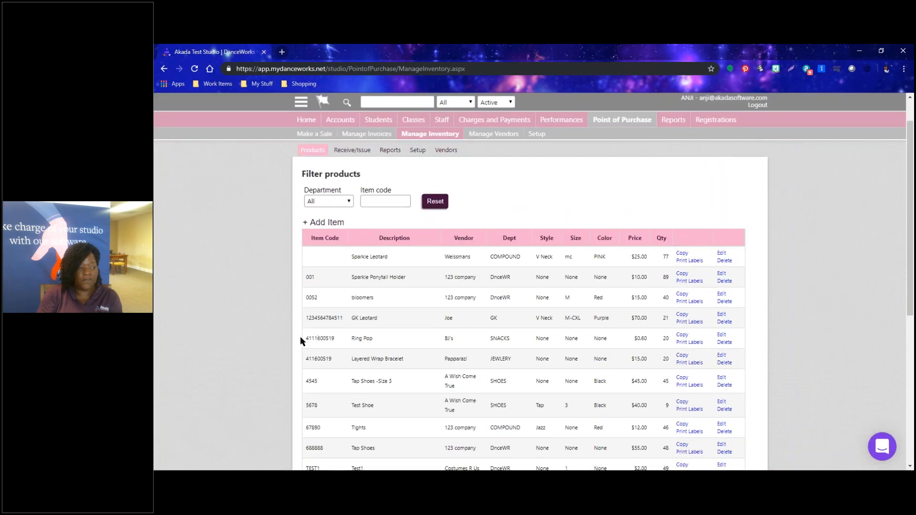
left_click_drag(307, 339, 556, 342)
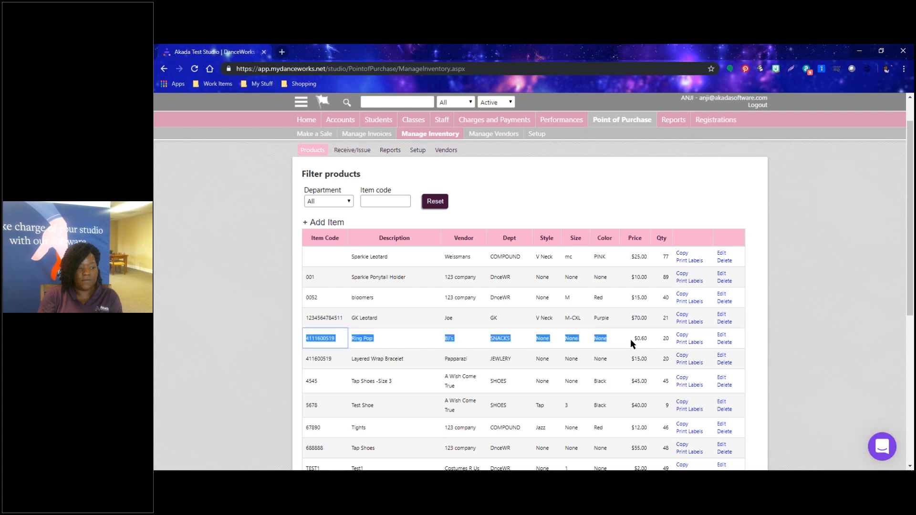
left_click_drag(631, 338, 714, 339)
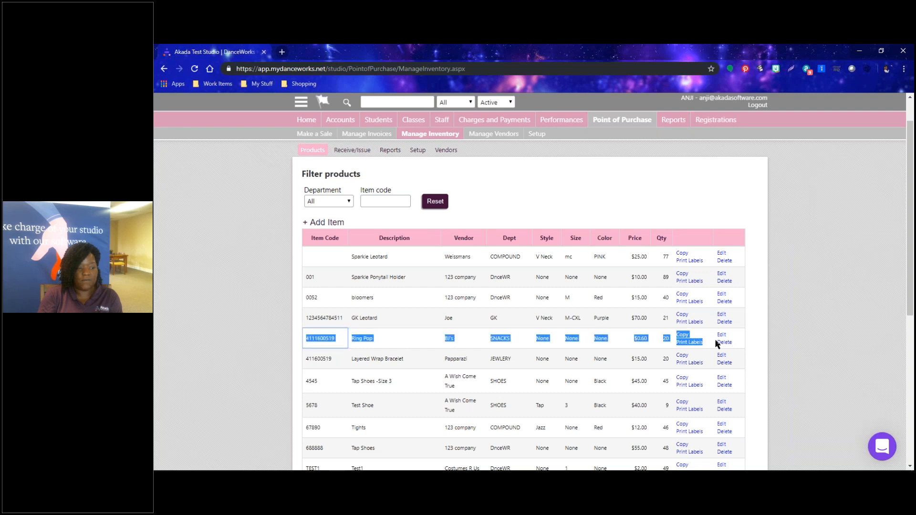
left_click(786, 371)
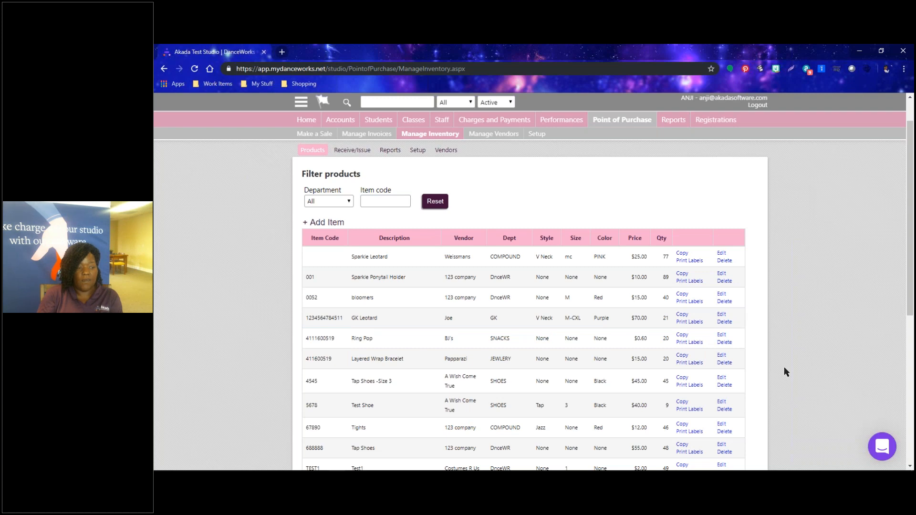
Print Ring Pop labels on Avery 5160 3-Across without the sale price and open InventoryReport.pdf.
left_click(689, 343)
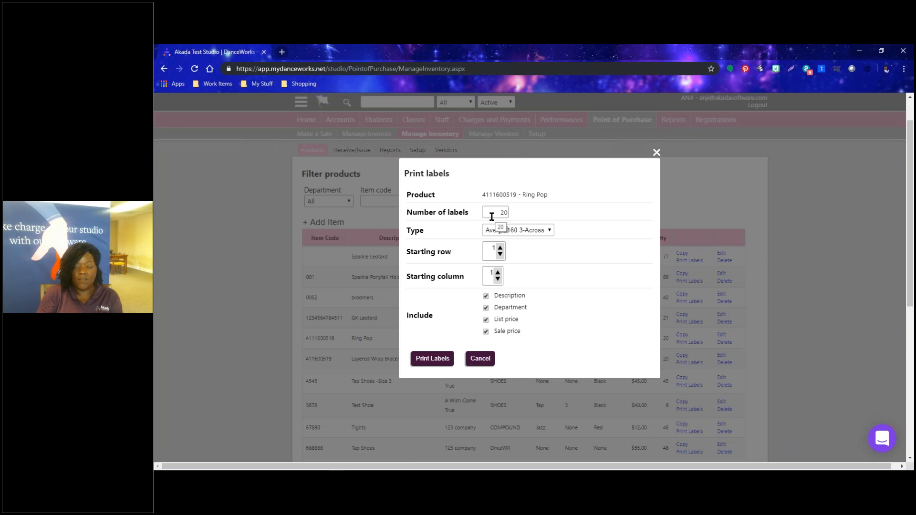
left_click(494, 231)
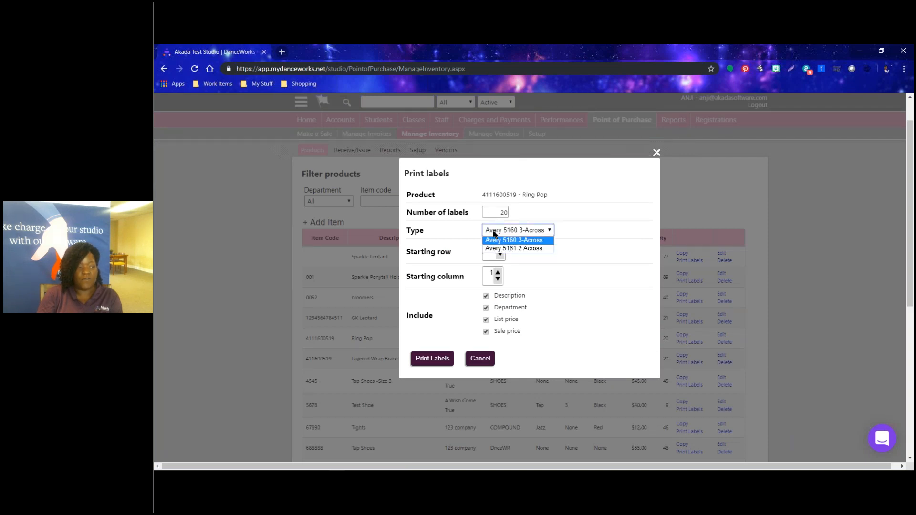
left_click(516, 234)
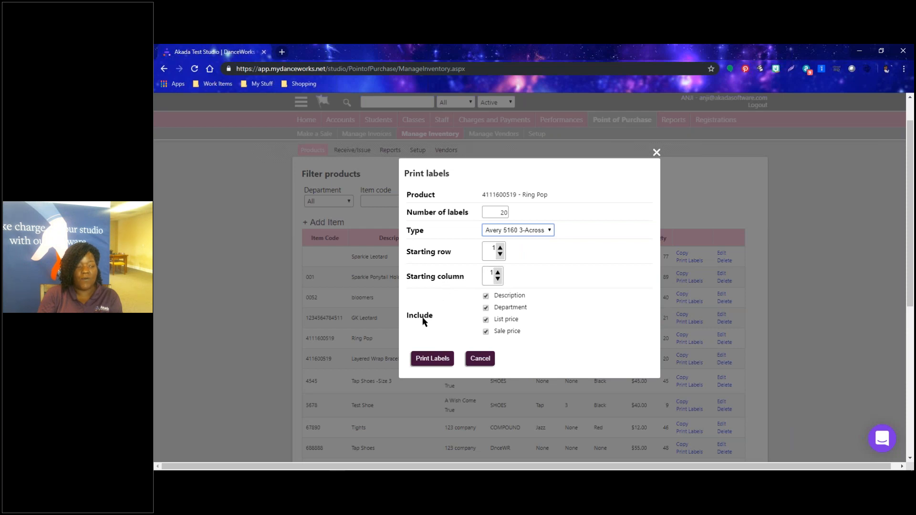
left_click(486, 331)
left_click(428, 361)
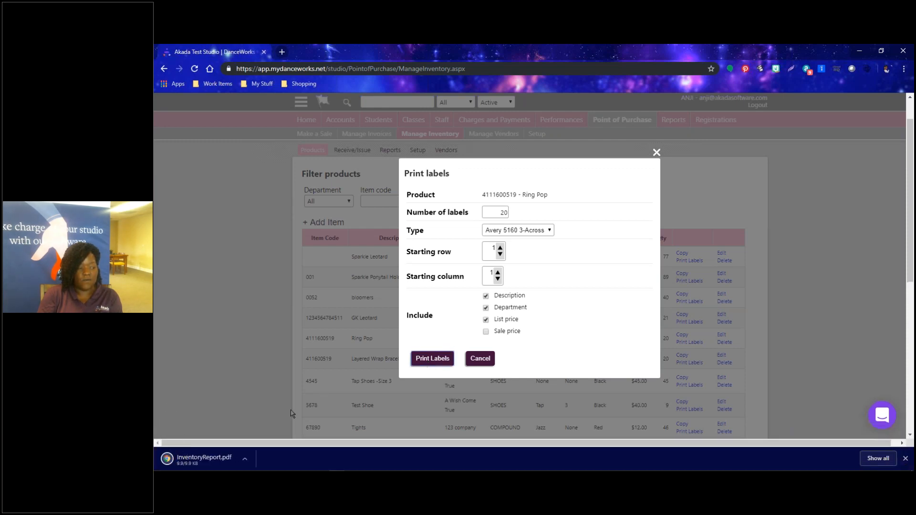
left_click(205, 458)
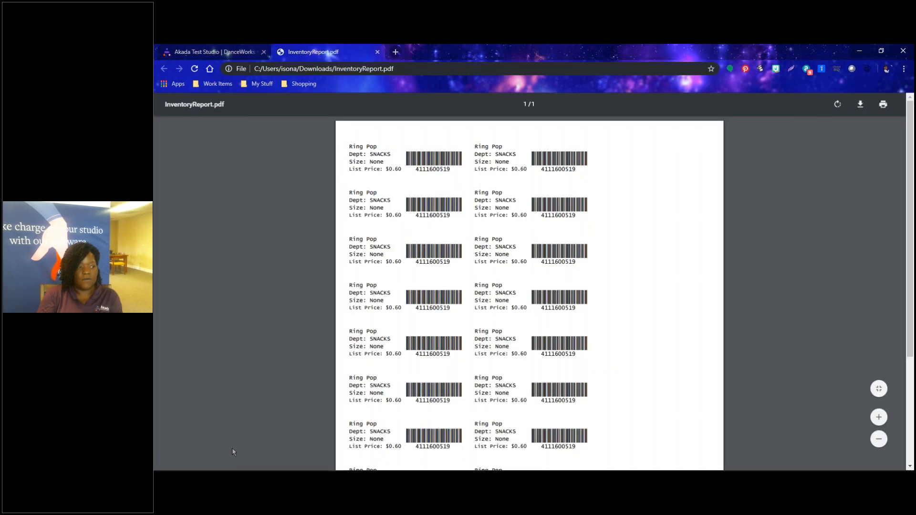
Scroll through the Ring Pop label sheet PDF, then return to the Akada Test Studio DanceWorks page.
scroll(388, 267, "down", 2)
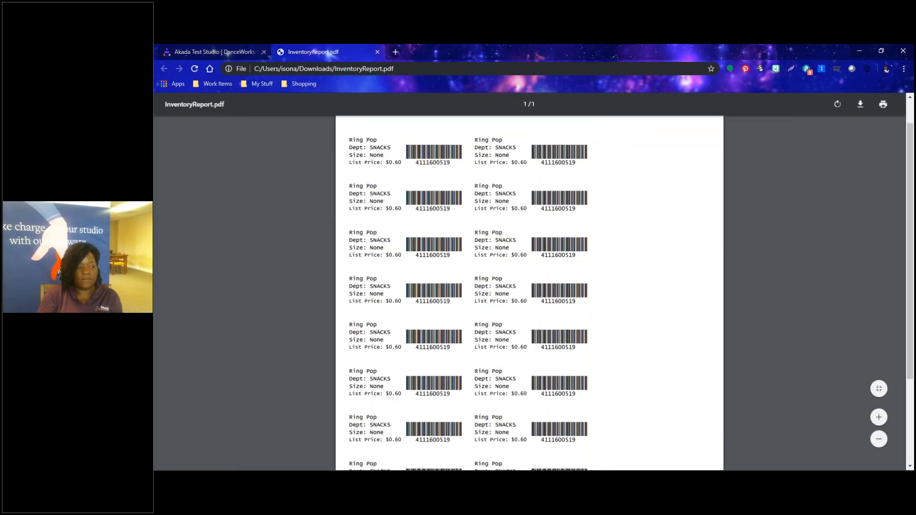
scroll(388, 348, "up", 3)
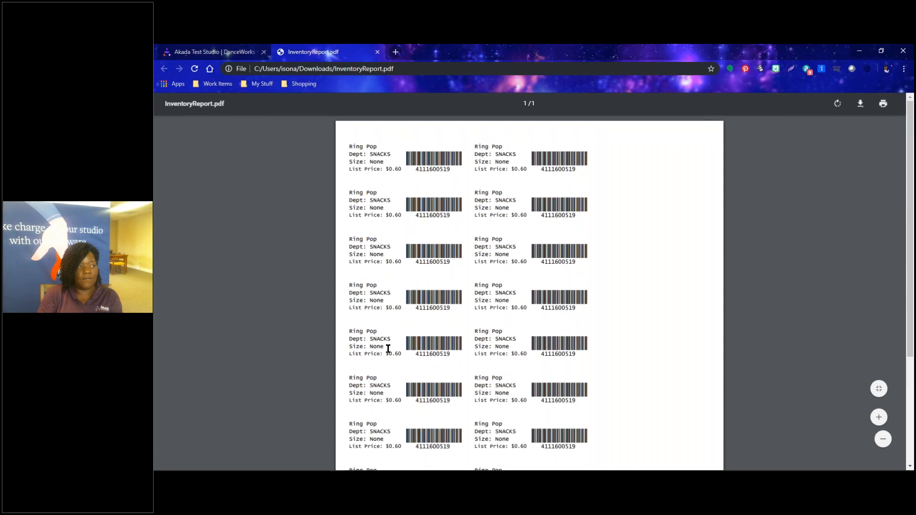
left_click(228, 53)
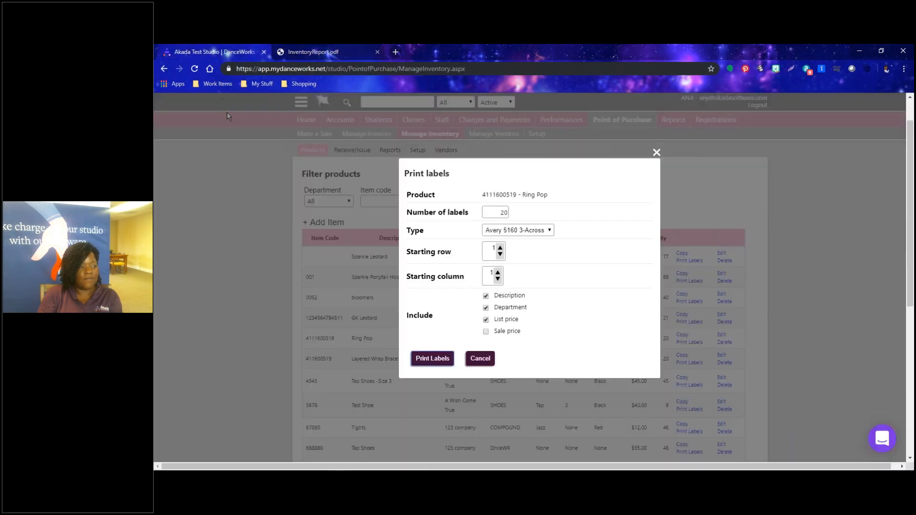
Cancel the Print labels dialog, then start a copy of GK Leotard and discard it.
left_click(479, 360)
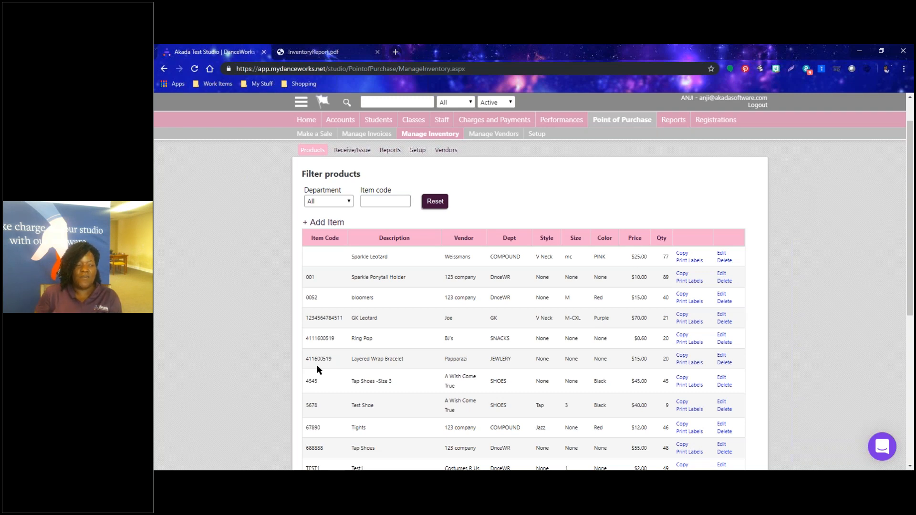
left_click(682, 315)
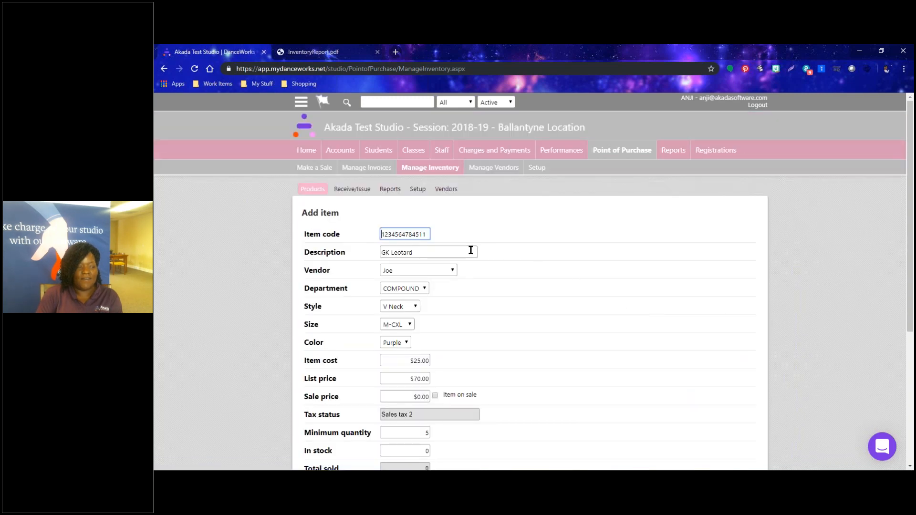
scroll(447, 321, "down", 5)
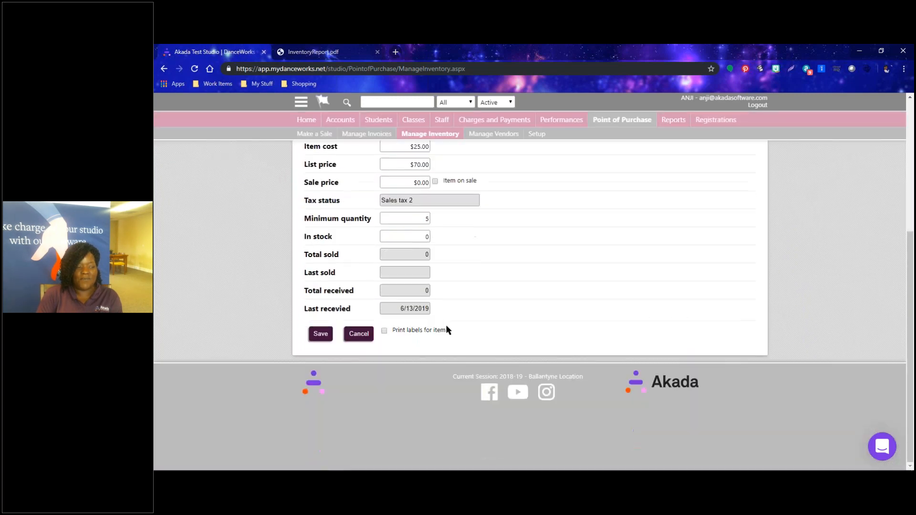
left_click(358, 334)
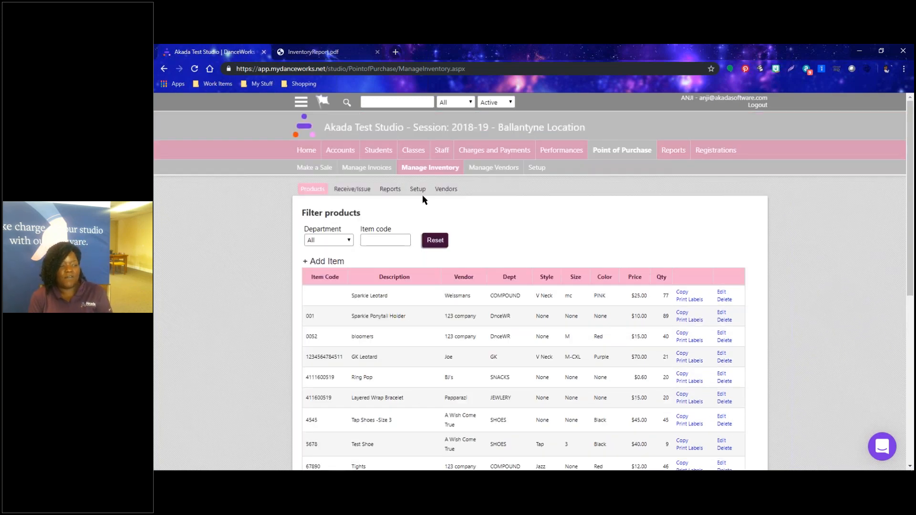
Filter the Products list to the SNACKS department.
scroll(476, 290, "down", 5)
scroll(436, 323, "down", 3)
scroll(436, 326, "up", 8)
left_click(344, 241)
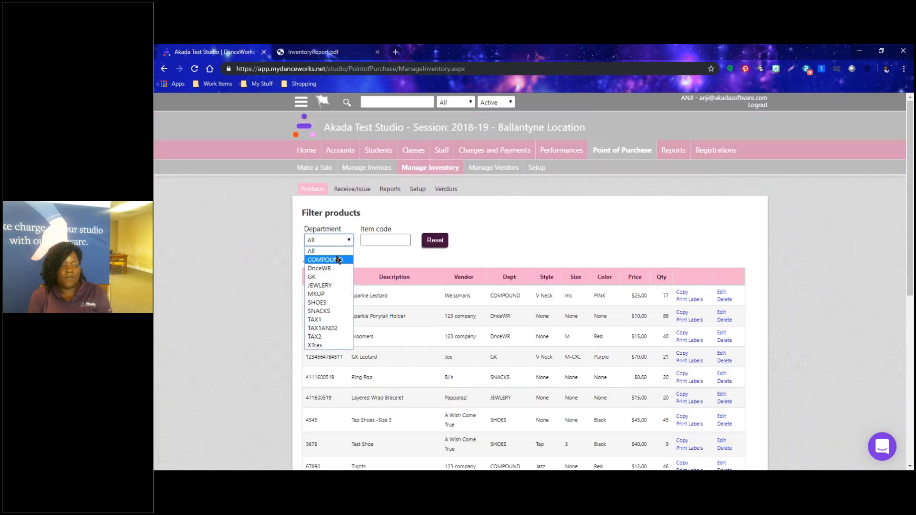
left_click(329, 311)
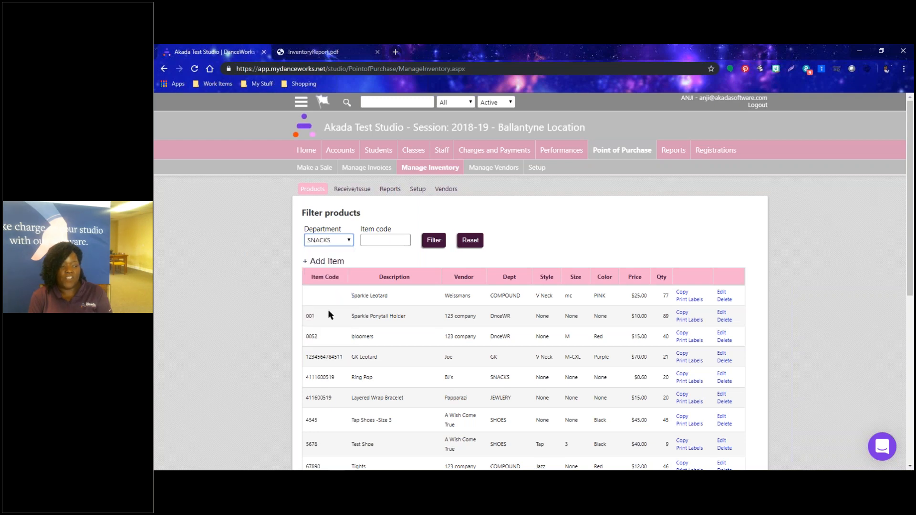
scroll(329, 314, "down", 2)
scroll(334, 312, "up", 2)
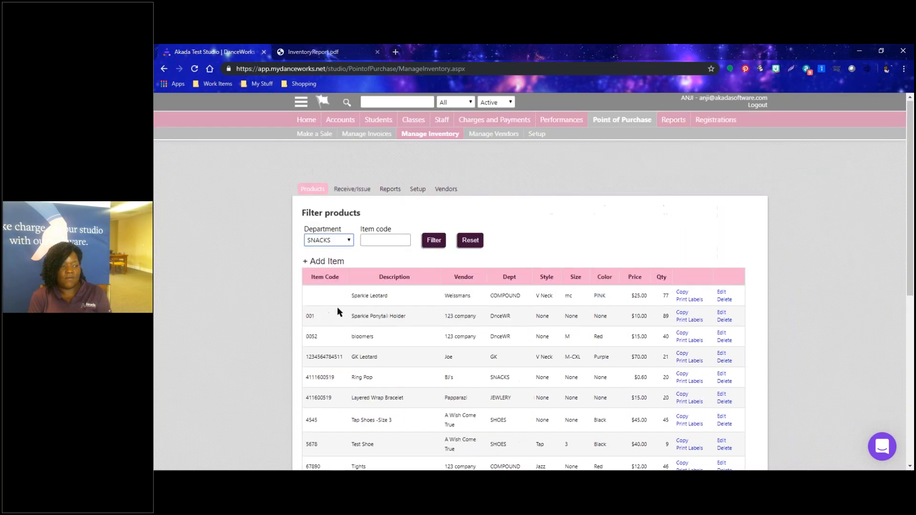
left_click(440, 244)
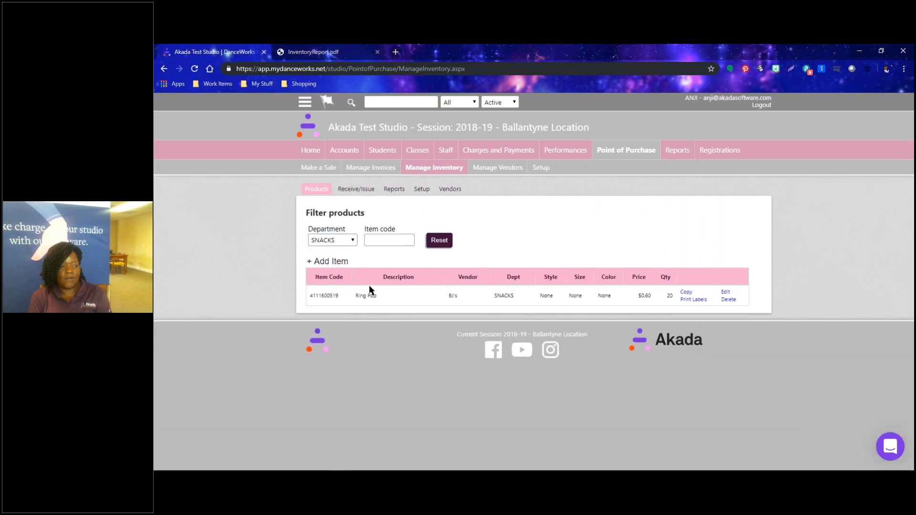
Filter the Products list to the JEWLERY department.
left_click(339, 240)
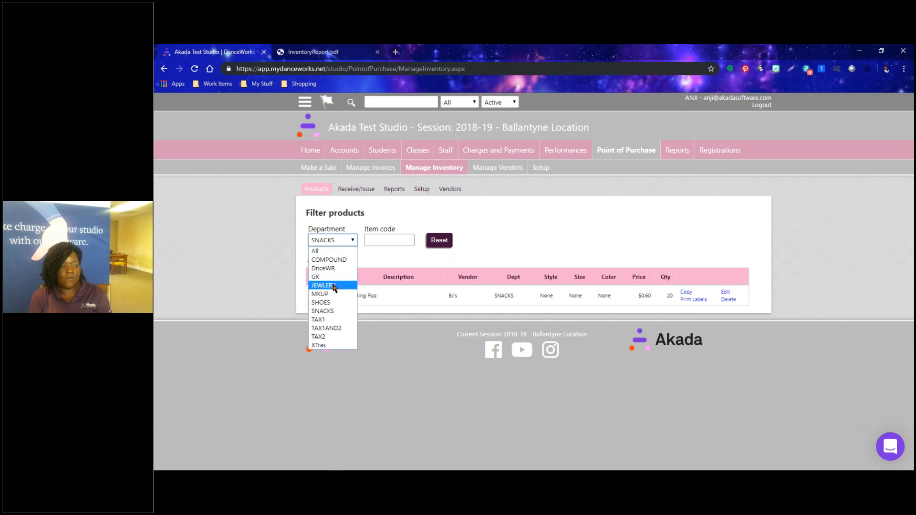
left_click(328, 285)
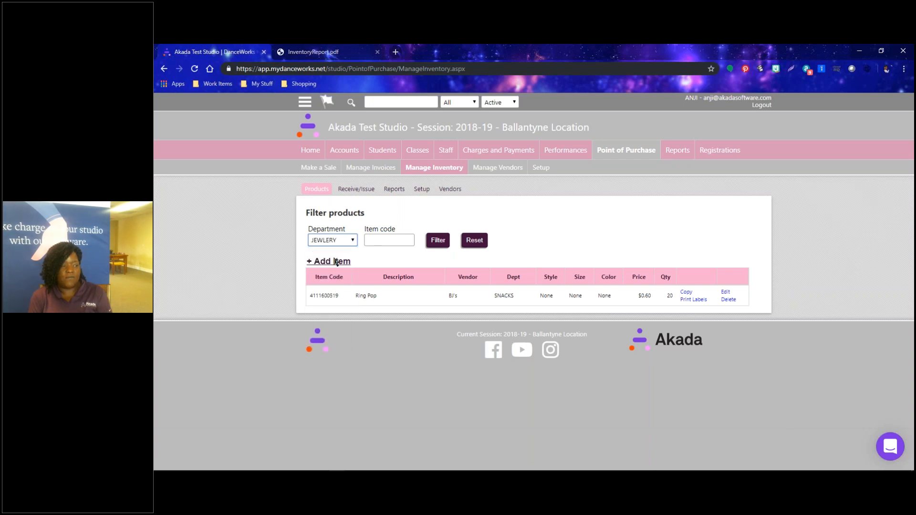
left_click(334, 240)
left_click(332, 286)
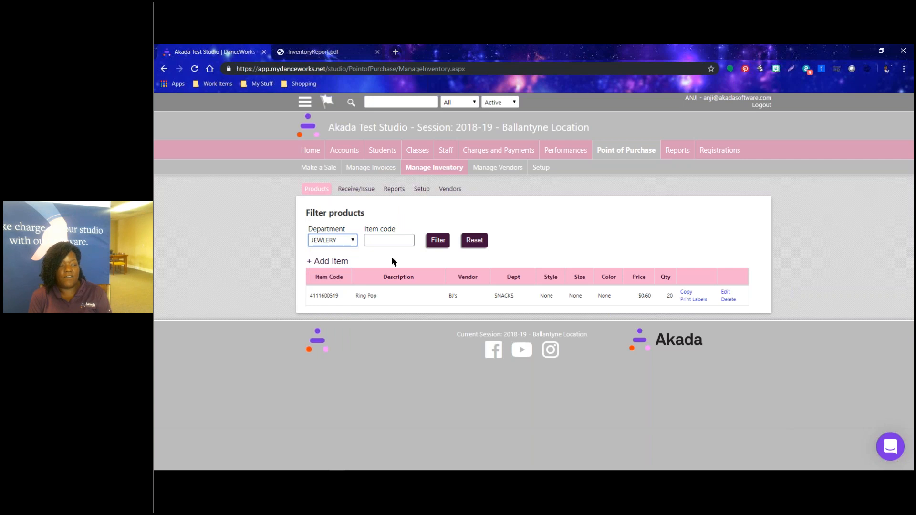
left_click(437, 242)
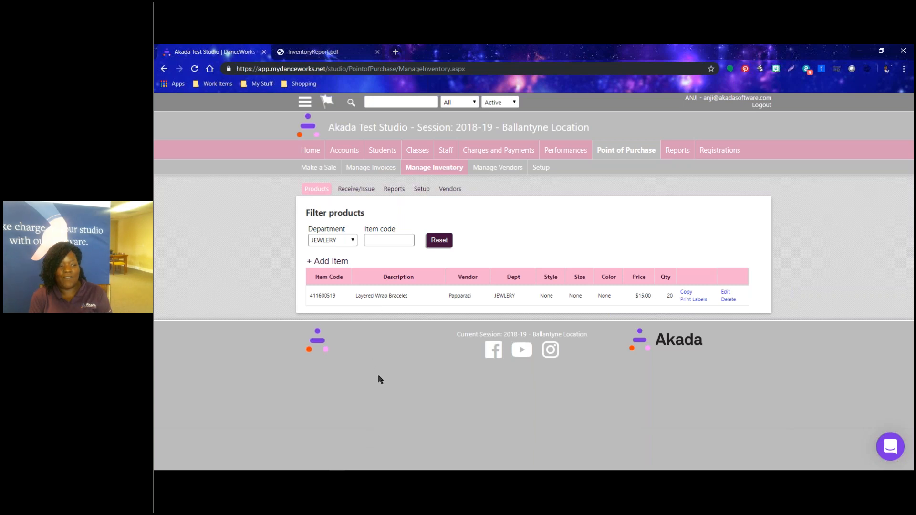
Filter the Products list to the XTras department, which shows no inventory.
left_click(338, 240)
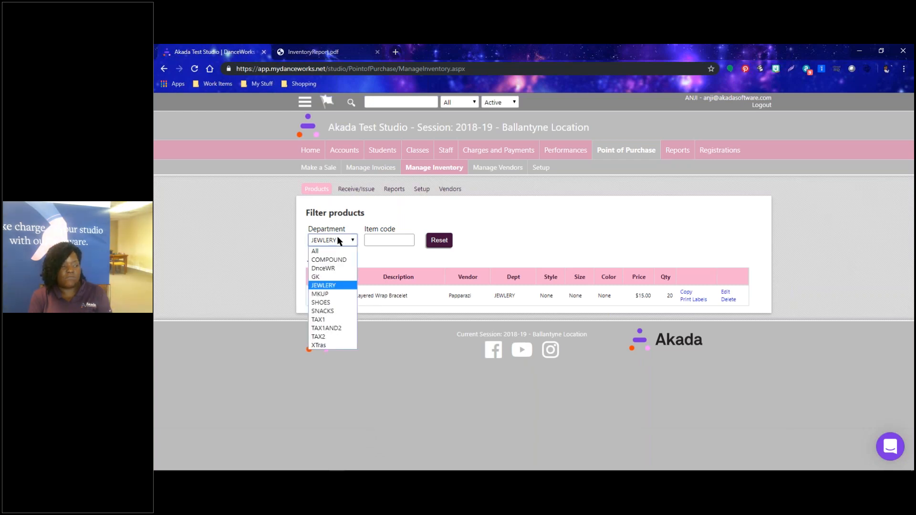
left_click(327, 343)
left_click(447, 240)
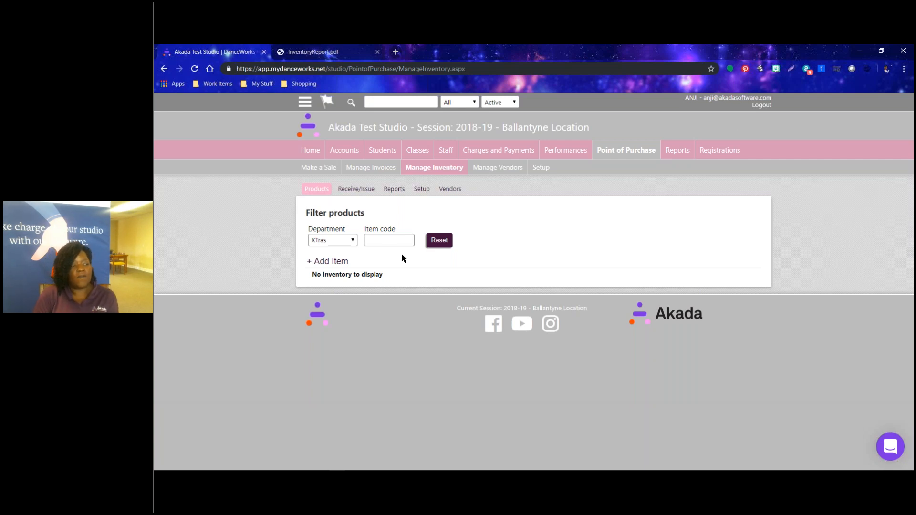
Show the Receive/Issue inventory page with the Department filter reset to All.
left_click(356, 189)
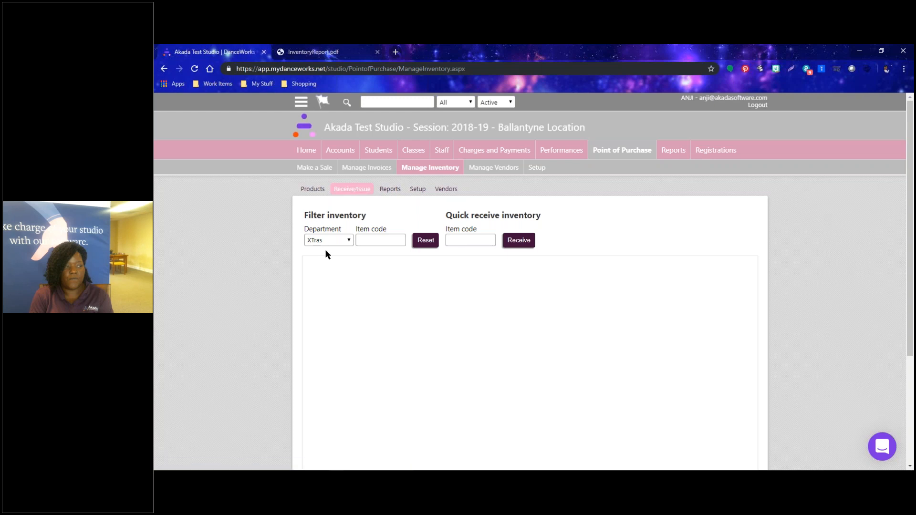
left_click(422, 242)
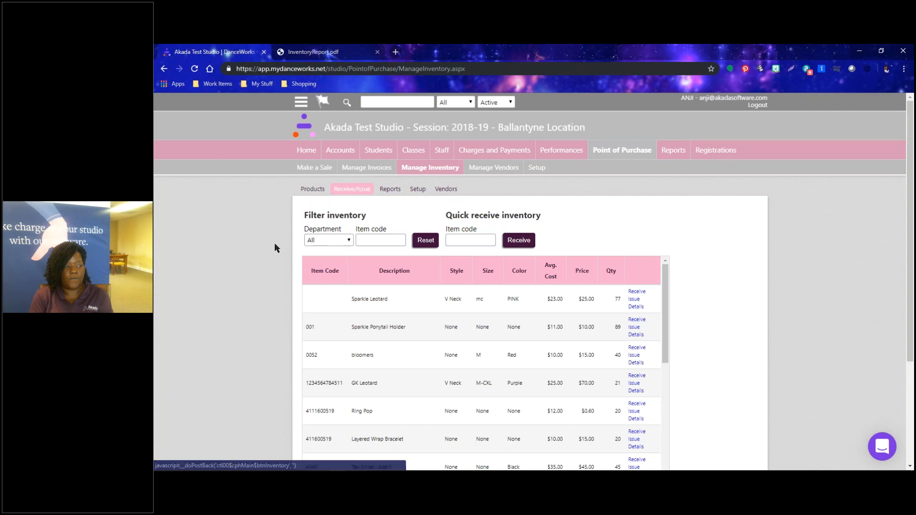
scroll(273, 242, "down", 2)
scroll(274, 242, "up", 2)
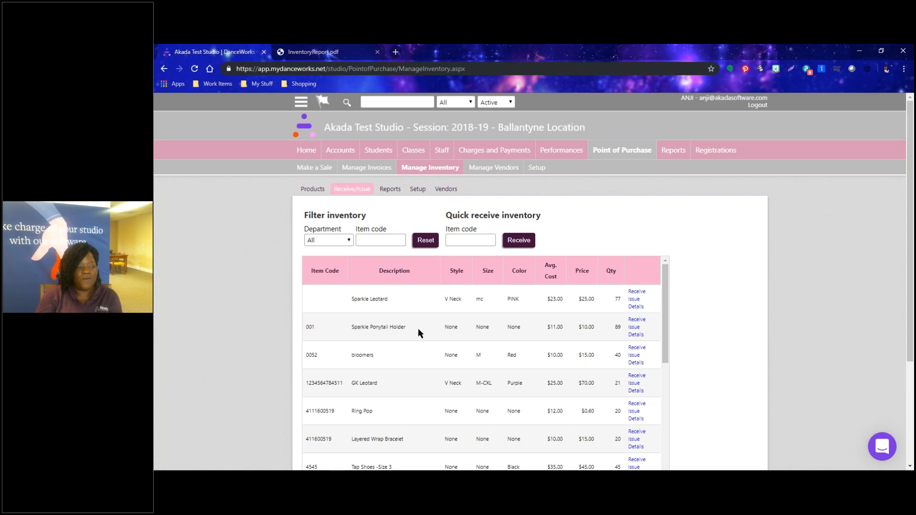
scroll(414, 336, "down", 1)
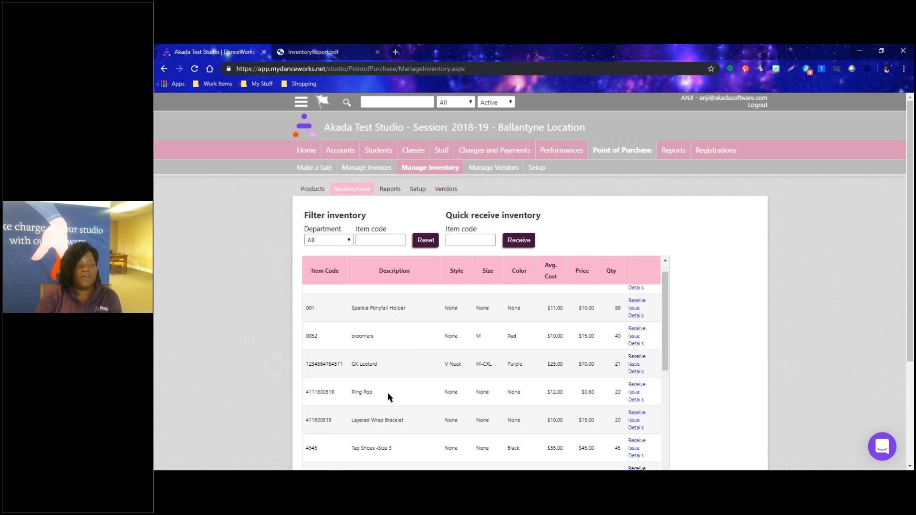
scroll(387, 397, "up", 1)
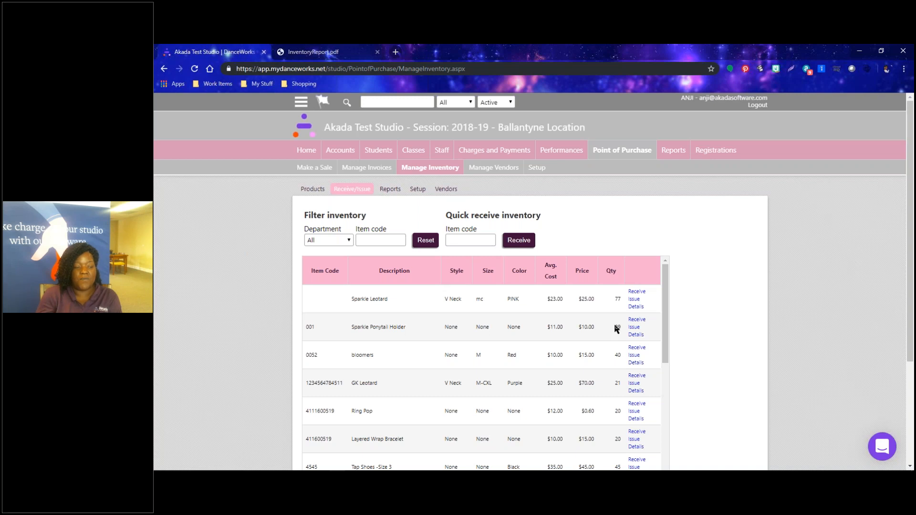
Issue one Sparkle Ponytail Holder dated 6/6/2019 under reference 'Grad Gifts'.
left_click(634, 328)
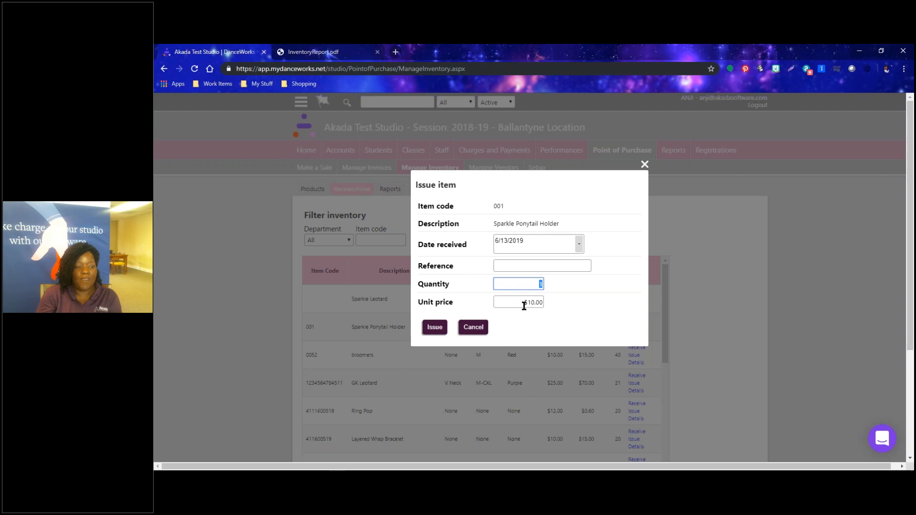
left_click(550, 267)
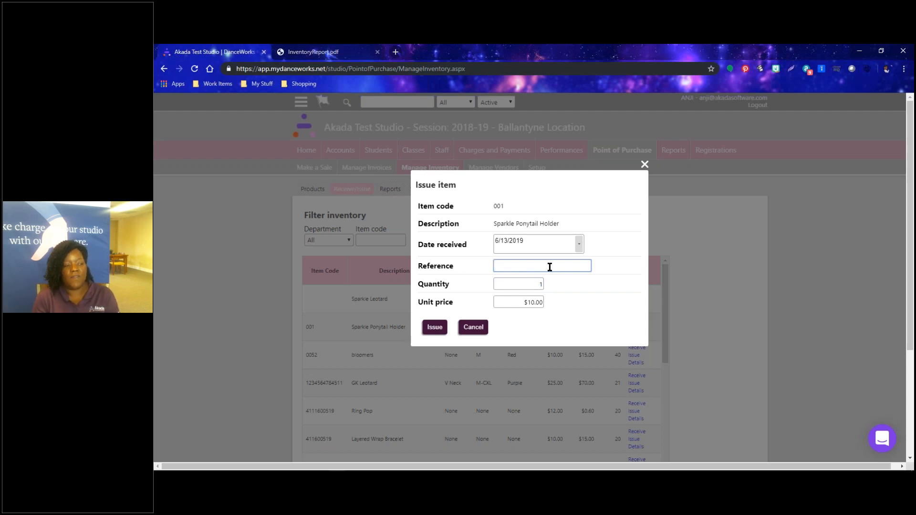
left_click(578, 243)
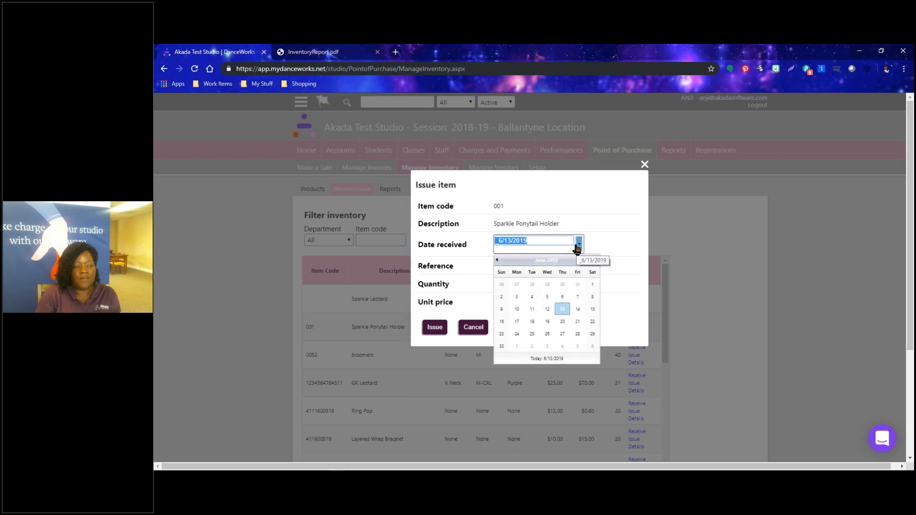
left_click(563, 297)
left_click(544, 266)
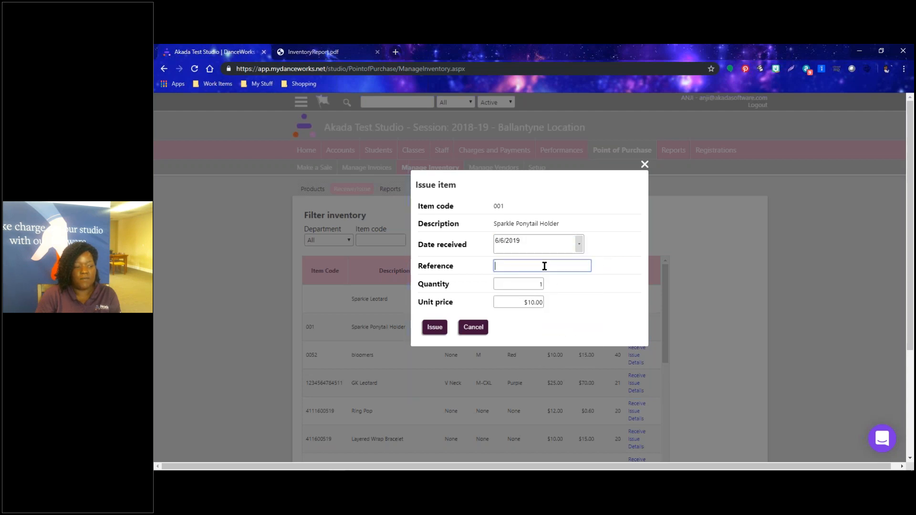
type("Grad")
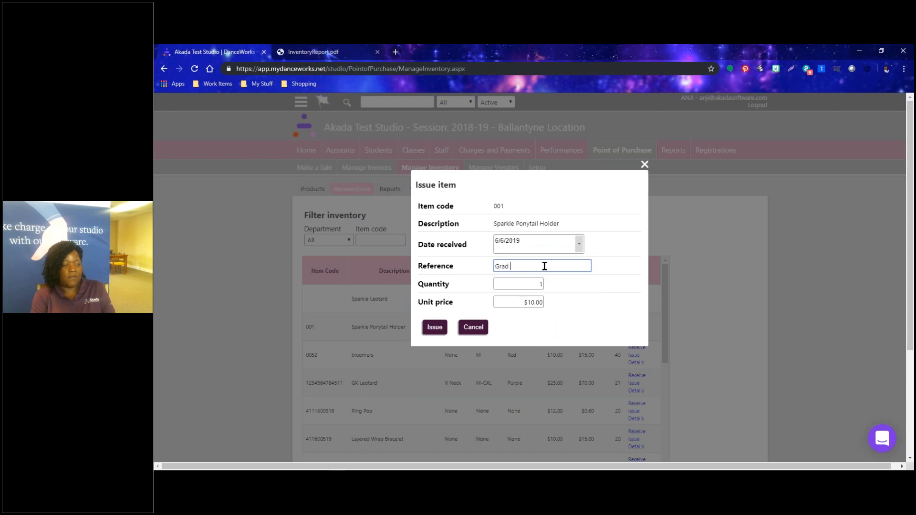
type(" Gifts")
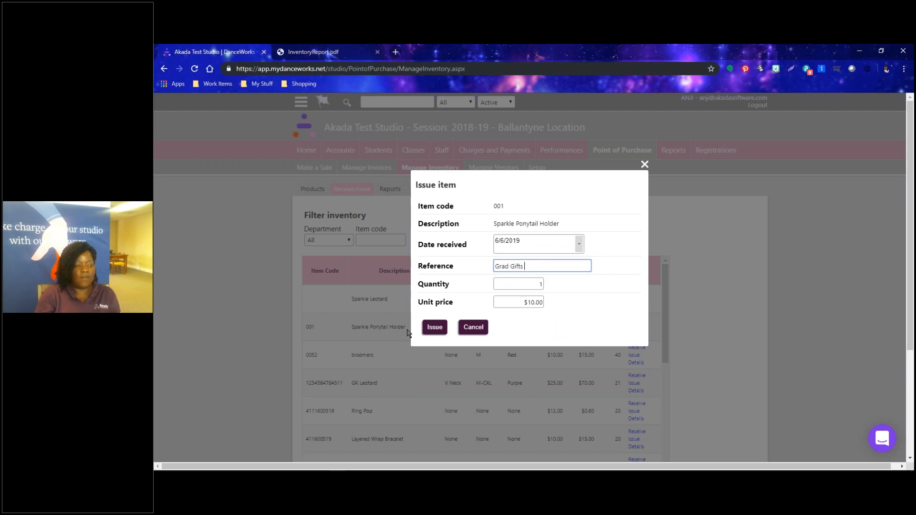
left_click(432, 327)
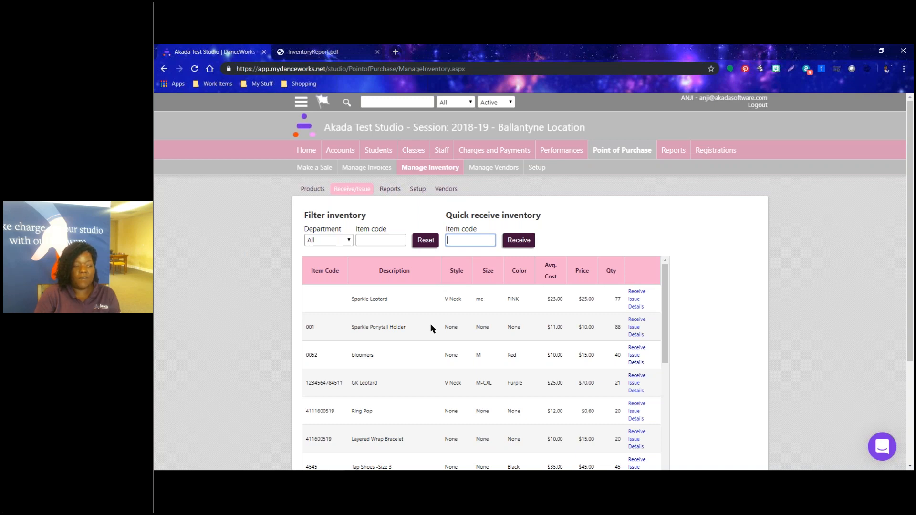
scroll(431, 326, "down", 1)
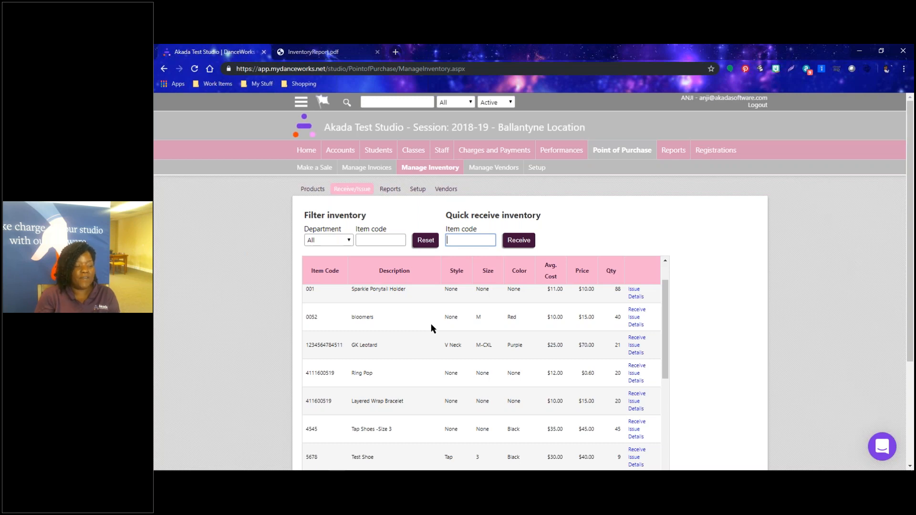
Receive 15 Layered Wrap Bracelets dated 6/10/2019 with the reference cleared.
left_click(633, 395)
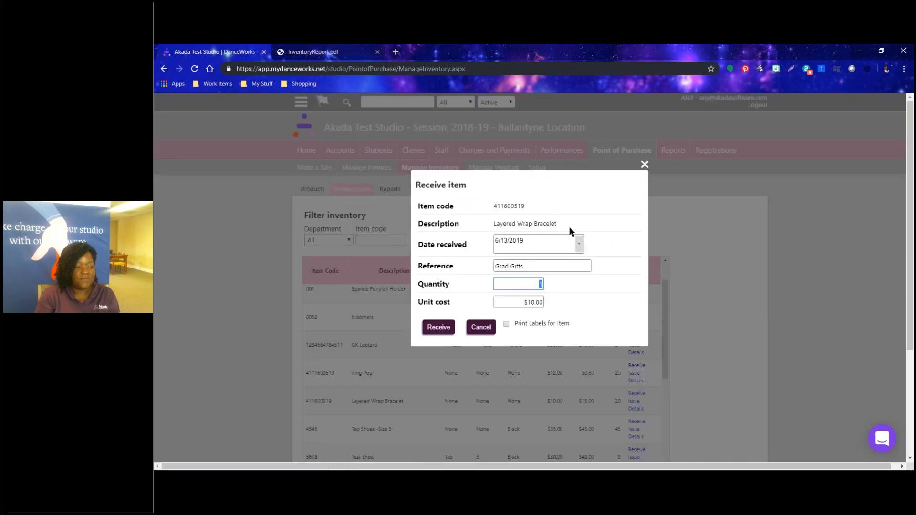
left_click(532, 266)
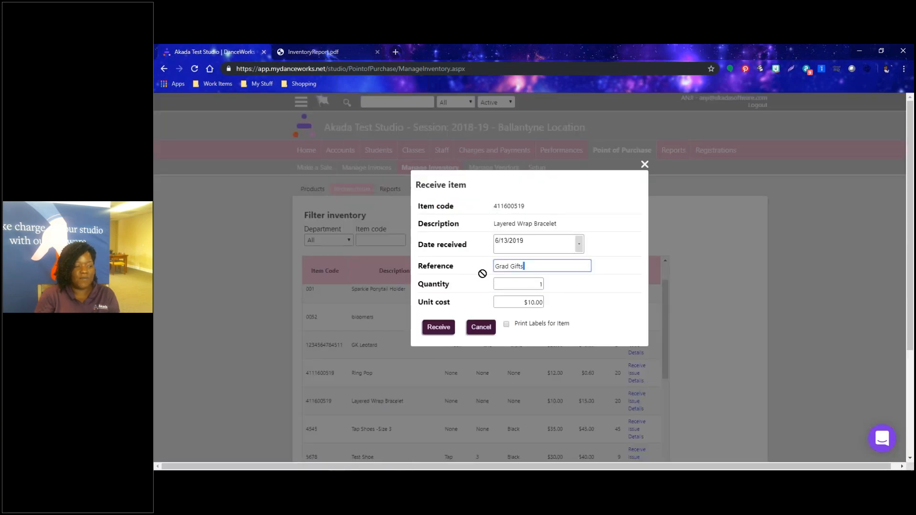
key("BackSpace")
key("BackSpace")
key("BackSpace")
key("BackSpace")
key("BackSpace")
key("BackSpace")
key("BackSpace")
key("BackSpace")
key("BackSpace")
key("BackSpace")
left_click(580, 243)
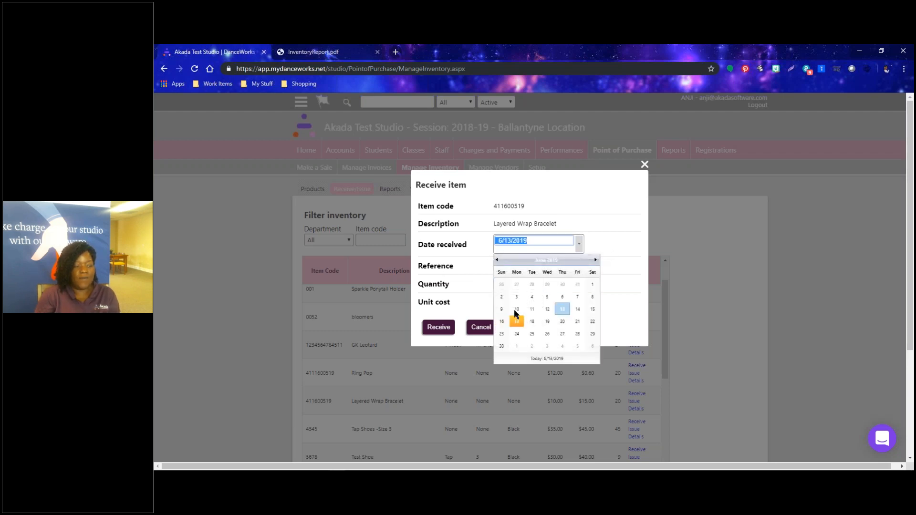
left_click(508, 323)
left_click(577, 284)
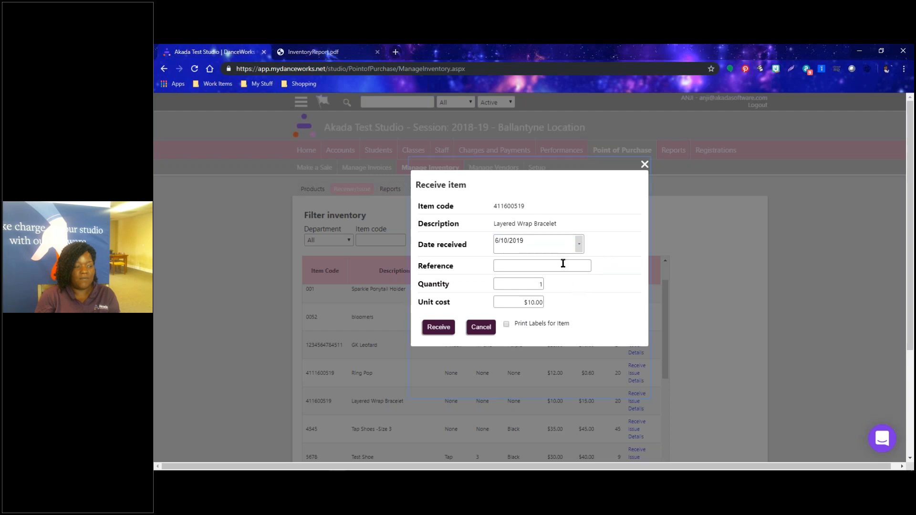
left_click(520, 284)
type("15")
left_click(435, 328)
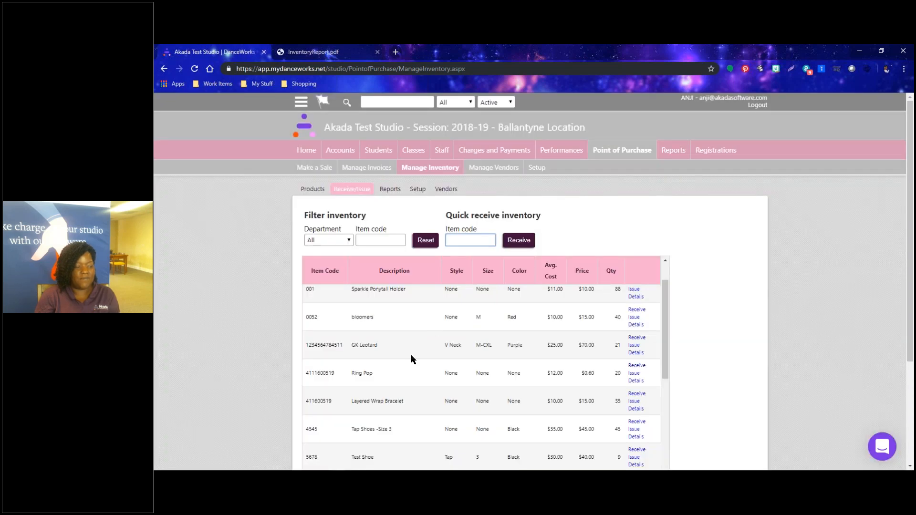
Check that the Layered Wrap Bracelet quantity now reads 35.
left_click(621, 404)
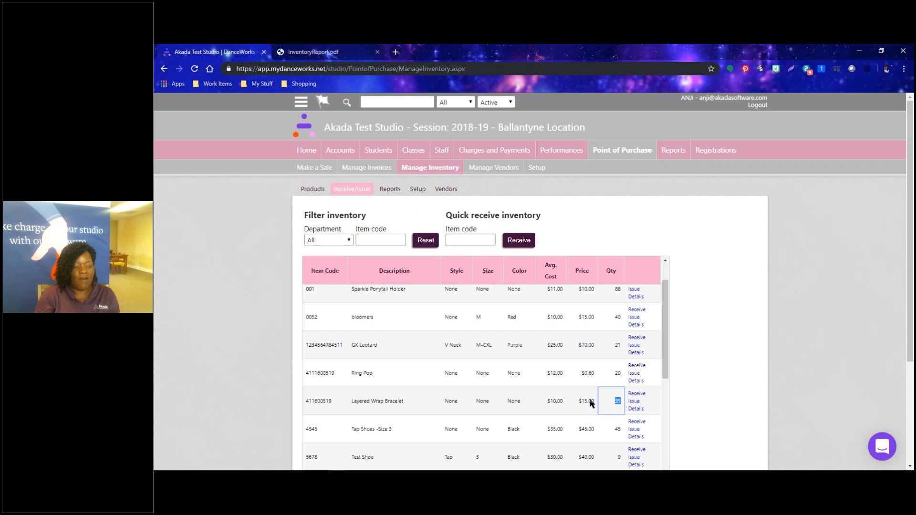
scroll(590, 402, "down", 1)
scroll(605, 383, "down", 2)
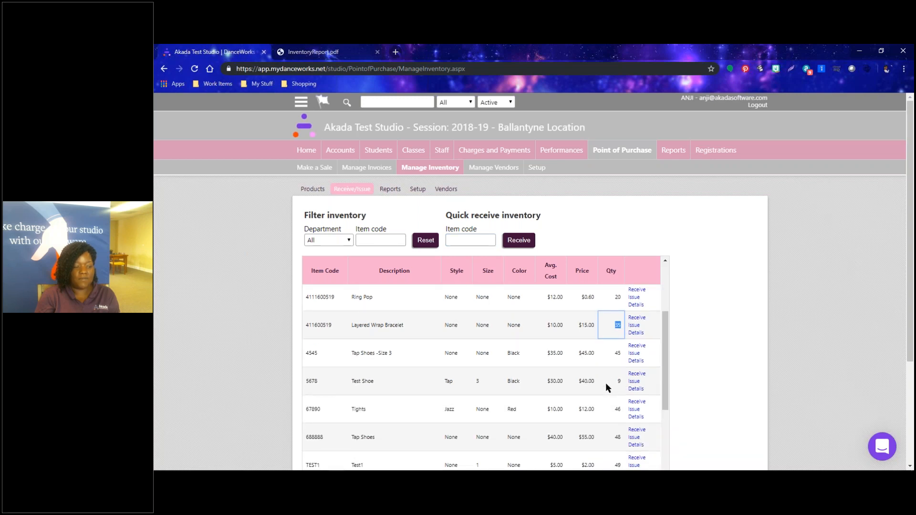
scroll(605, 383, "up", 1)
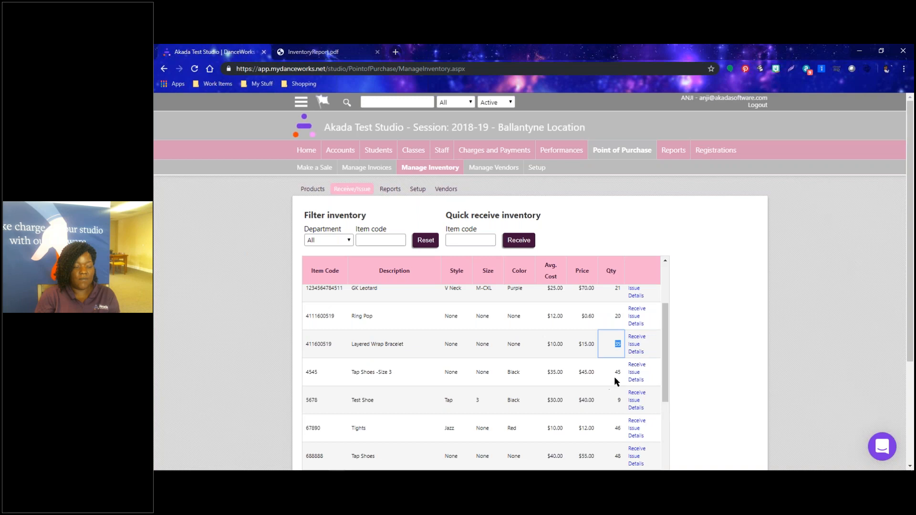
left_click(681, 338)
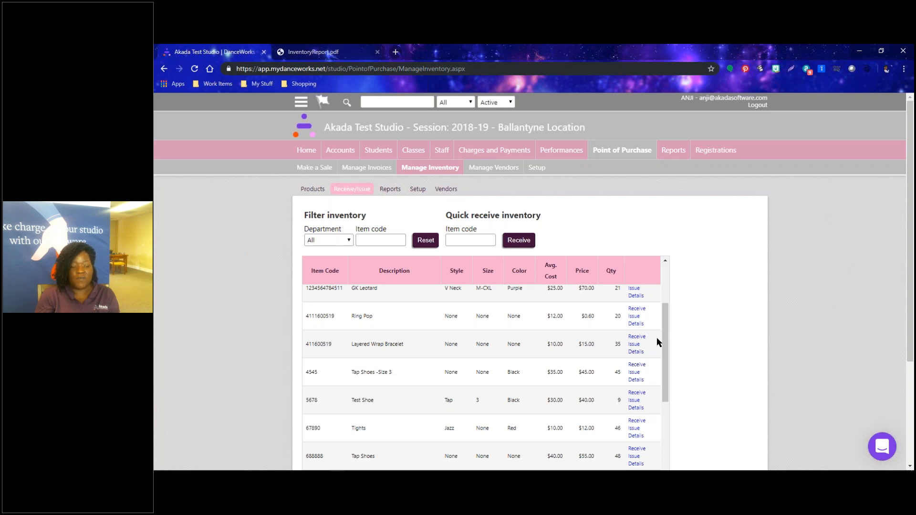
Review the Layered Wrap Bracelet's invoice, return and 15-unit $10.00 receipt history entries.
left_click(632, 352)
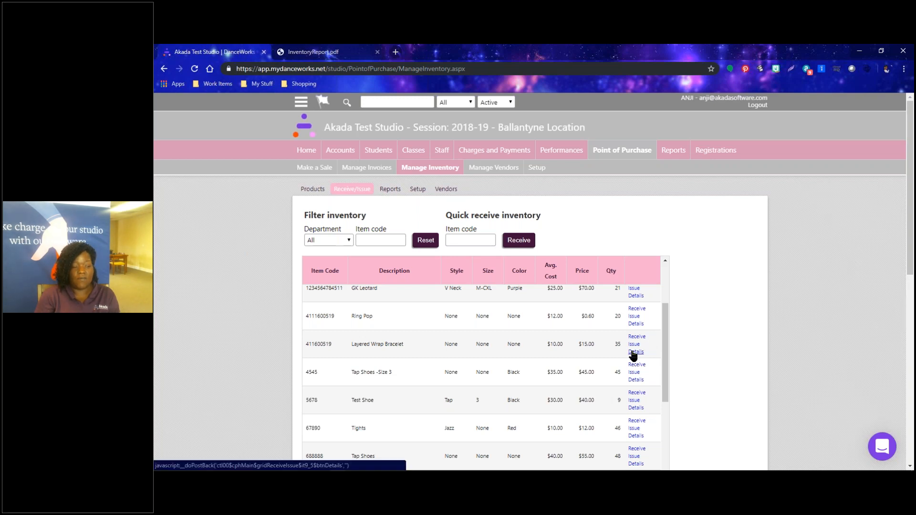
scroll(373, 312, "down", 2)
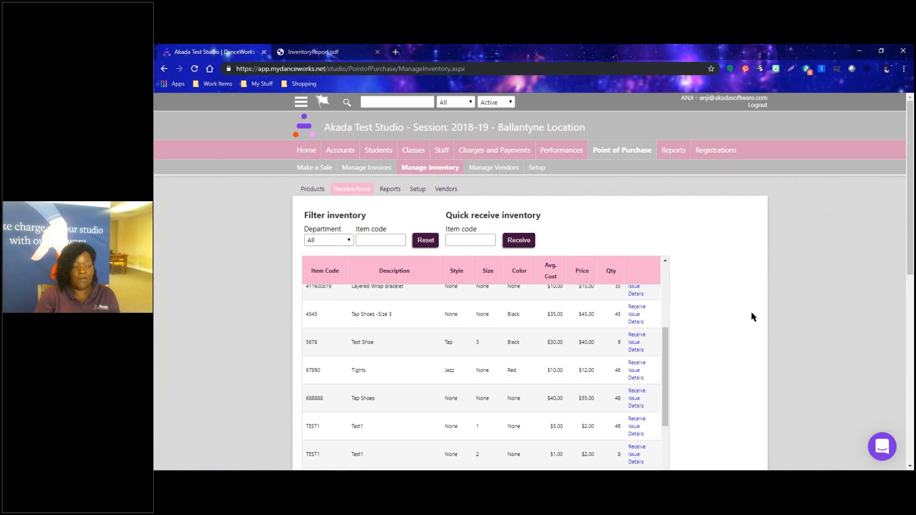
scroll(751, 317, "down", 8)
scroll(646, 313, "up", 3)
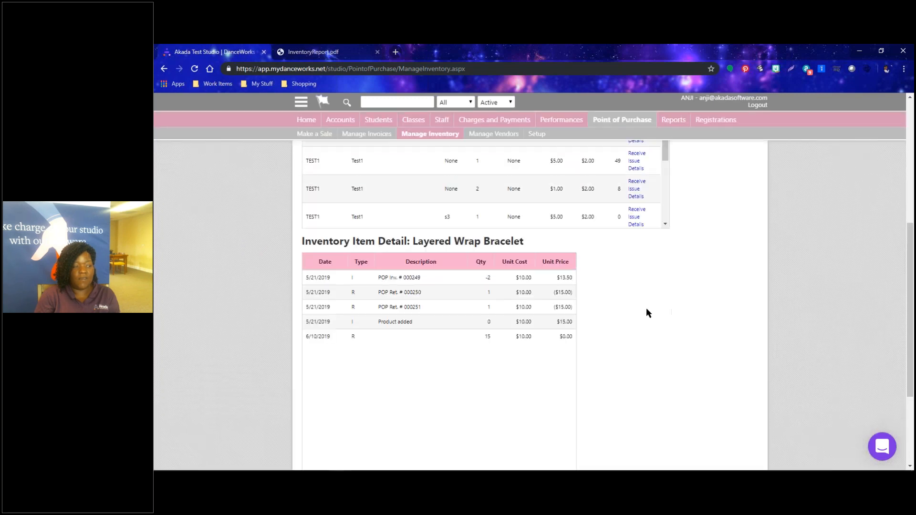
left_click(436, 275)
left_click(432, 295)
left_click(428, 310)
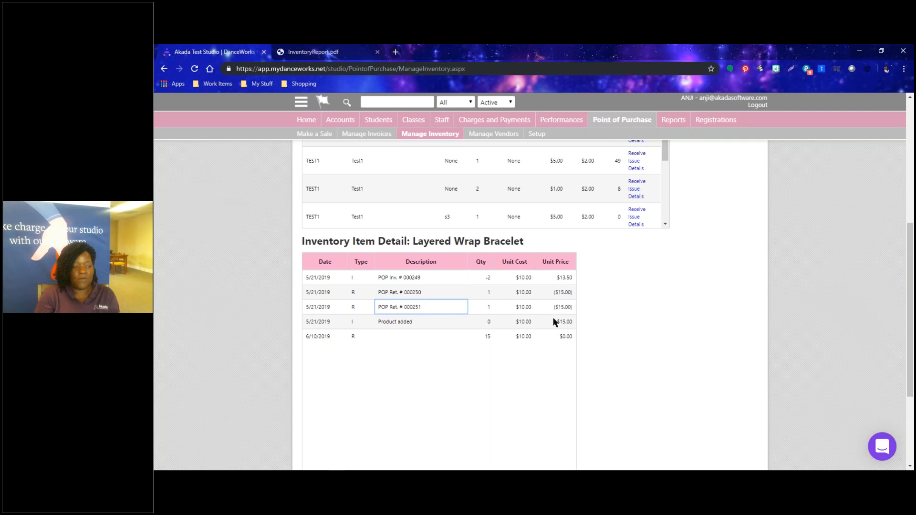
left_click(372, 322)
left_click(512, 319)
left_click(486, 338)
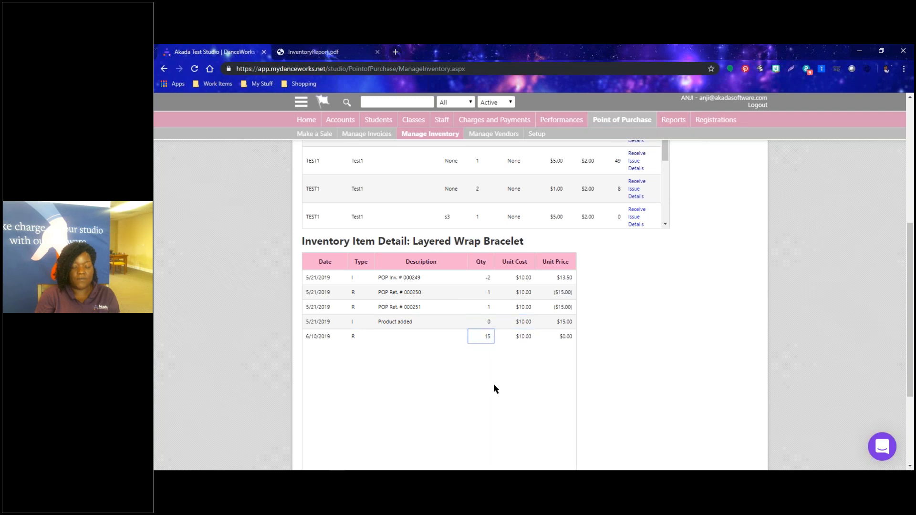
scroll(491, 378, "up", 3)
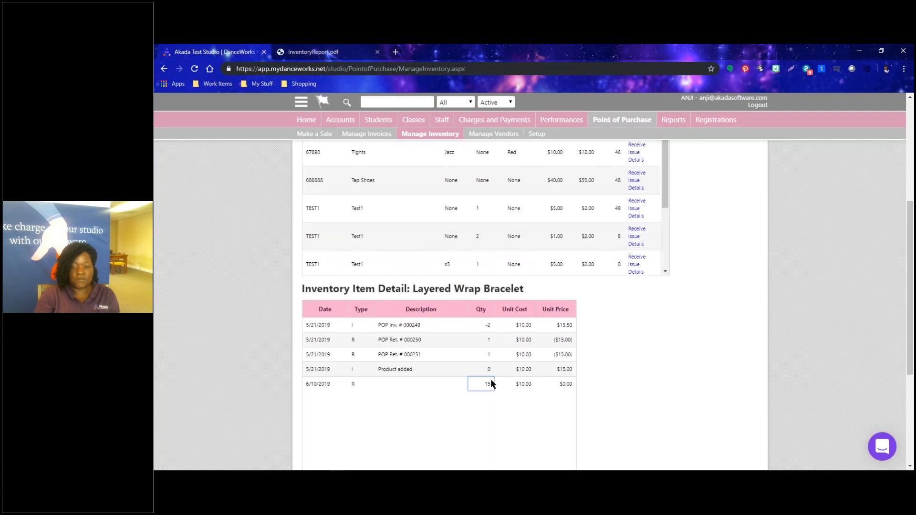
scroll(490, 379, "up", 3)
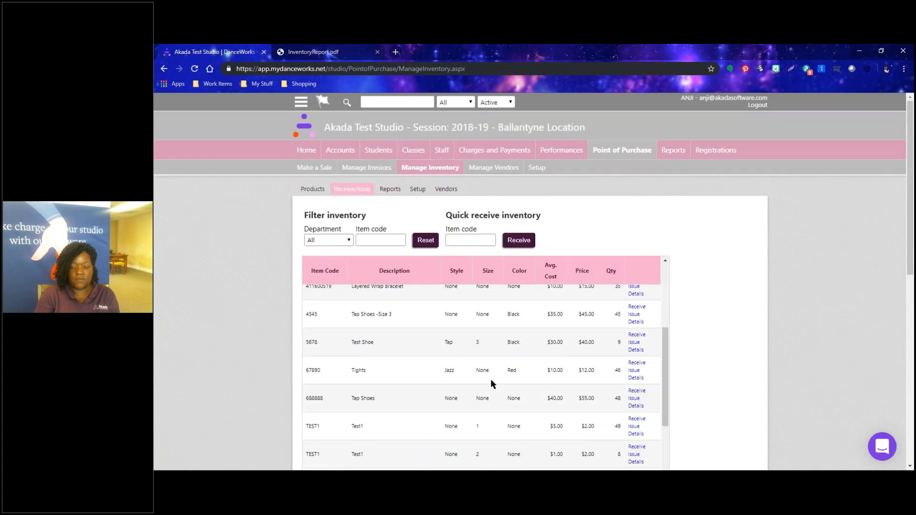
Scroll back to the top of the inventory list and go to Make a Sale for blank invoice 000252.
scroll(499, 297, "up", 3)
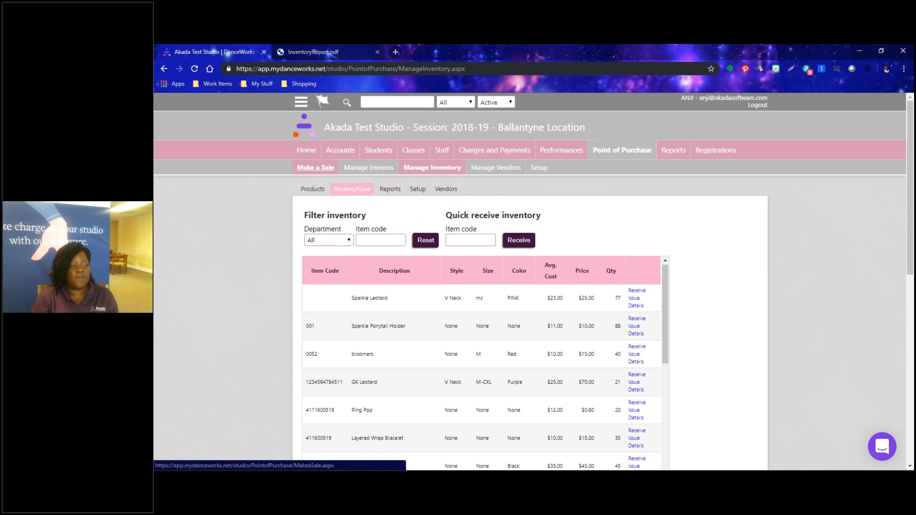
left_click(315, 168)
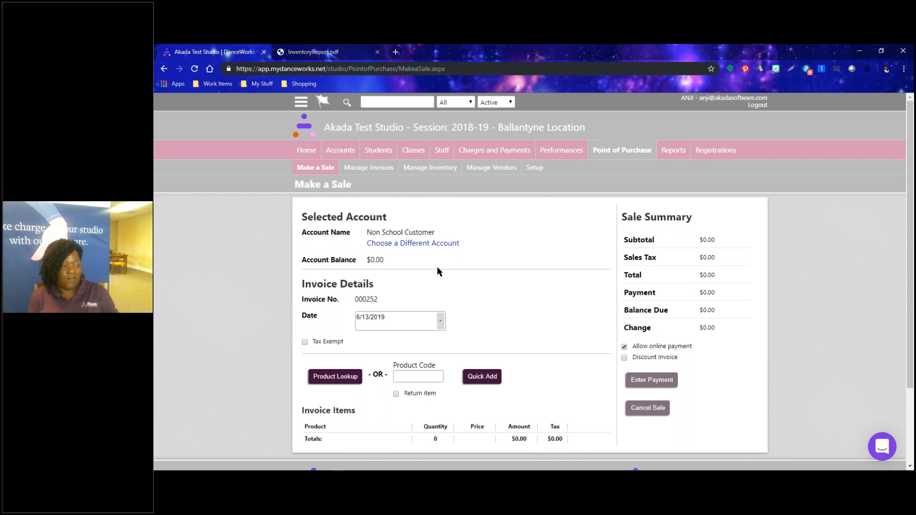
Assign invoice 000252 to the customer's school account with the $13,626.42 balance.
left_click(388, 244)
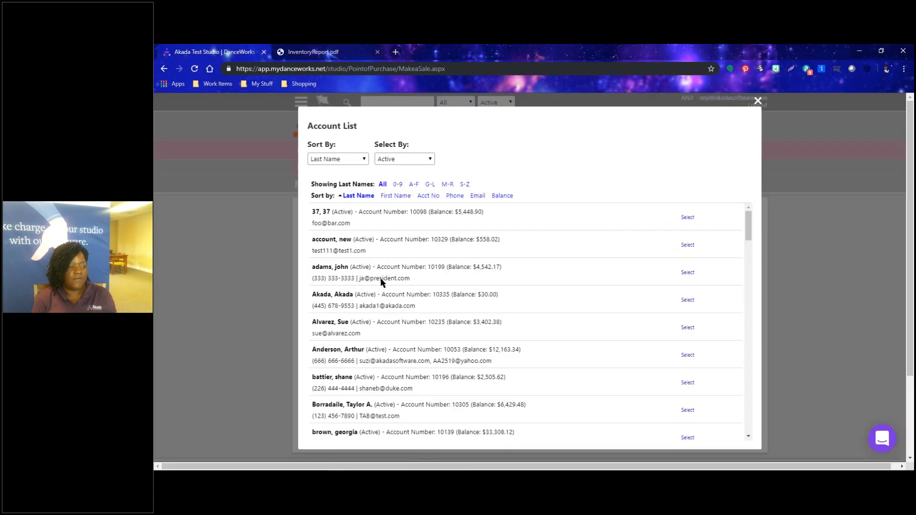
scroll(377, 299, "down", 5)
scroll(376, 378, "down", 9)
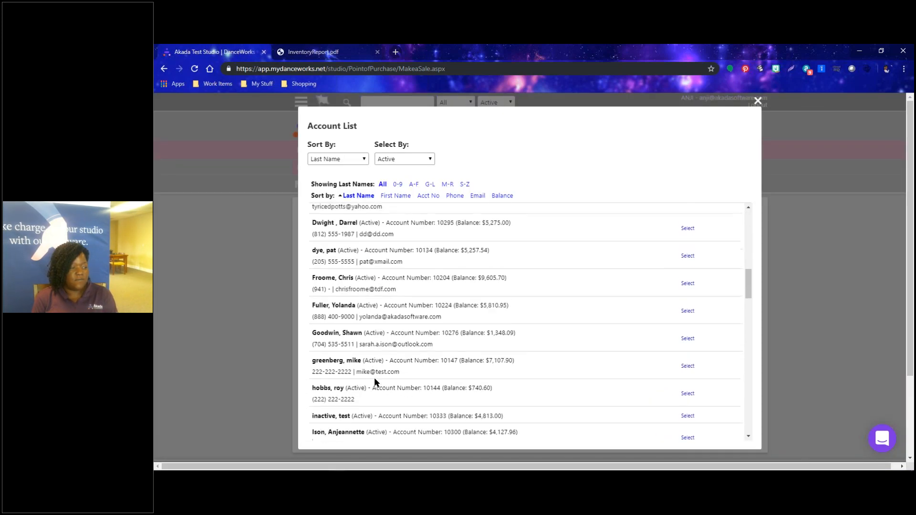
scroll(375, 382, "down", 2)
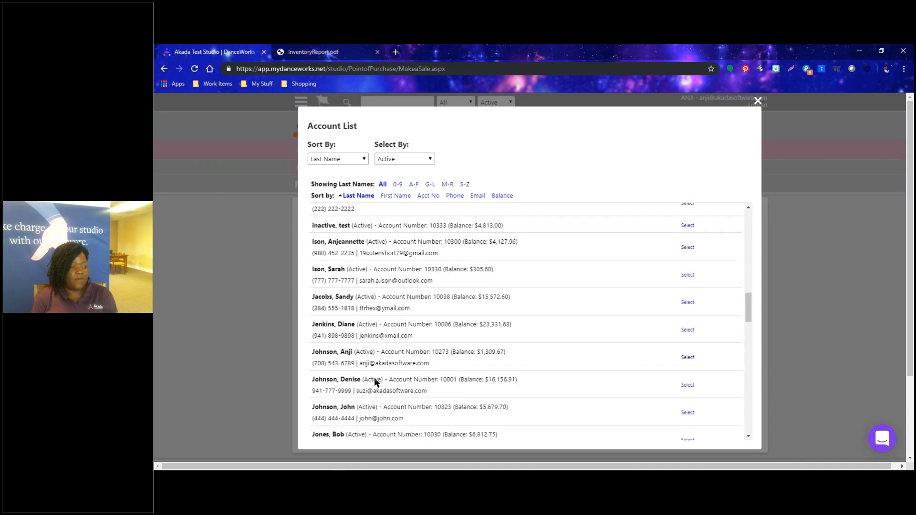
scroll(375, 382, "down", 10)
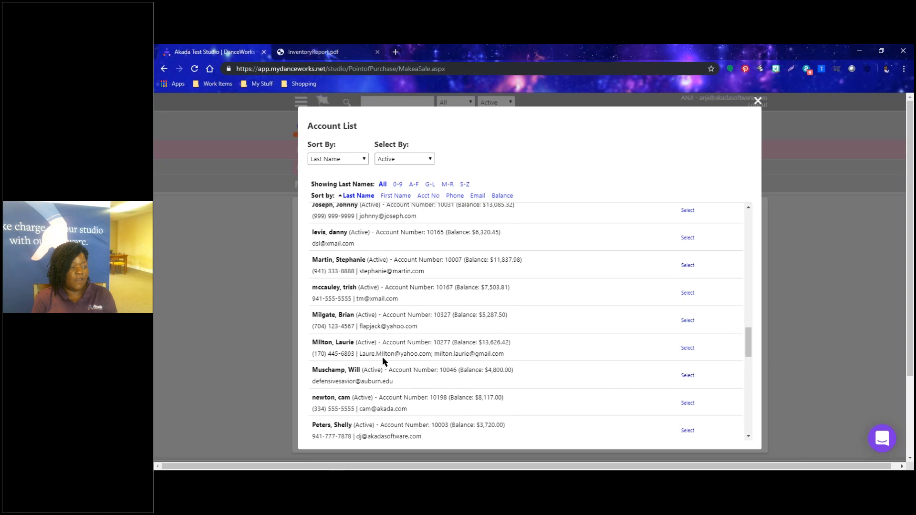
left_click(687, 348)
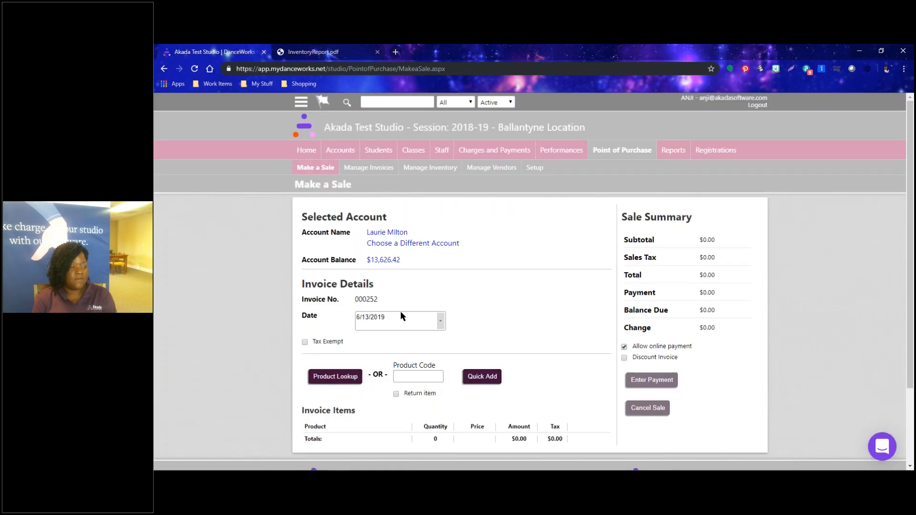
scroll(399, 314, "down", 2)
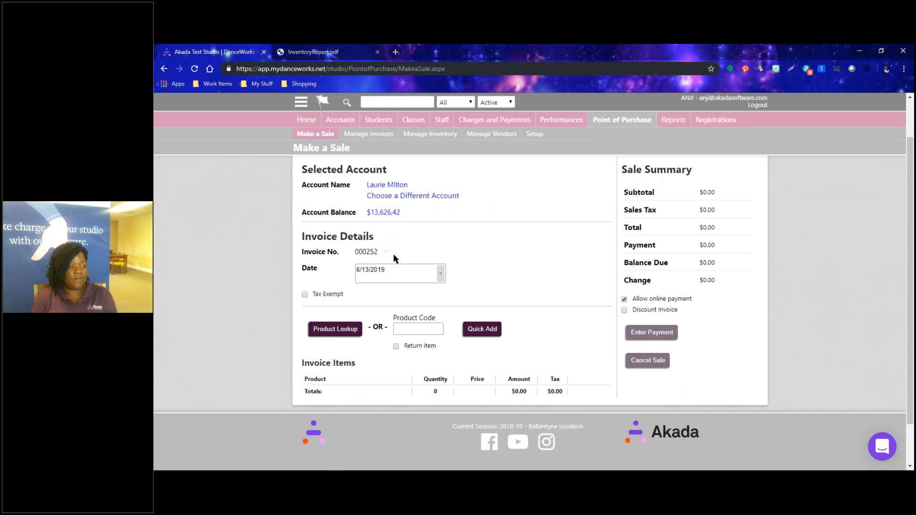
left_click_drag(400, 254, 292, 255)
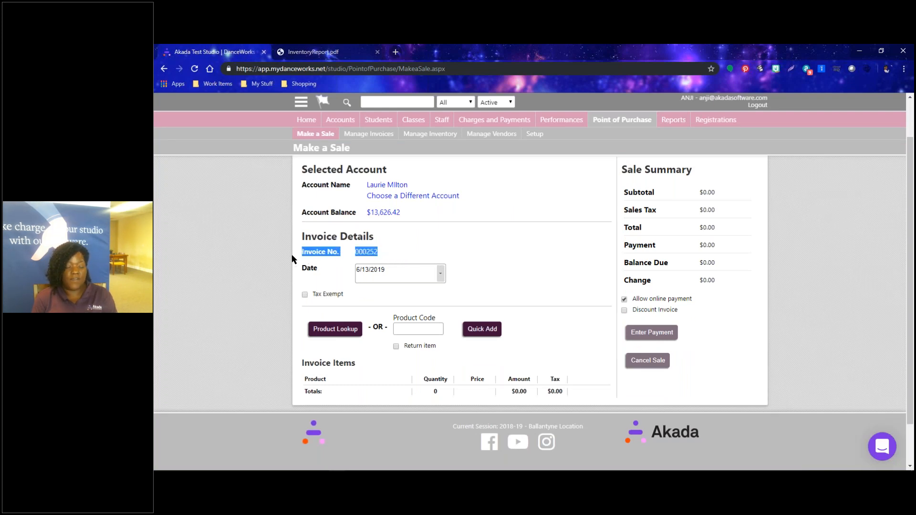
left_click(315, 279)
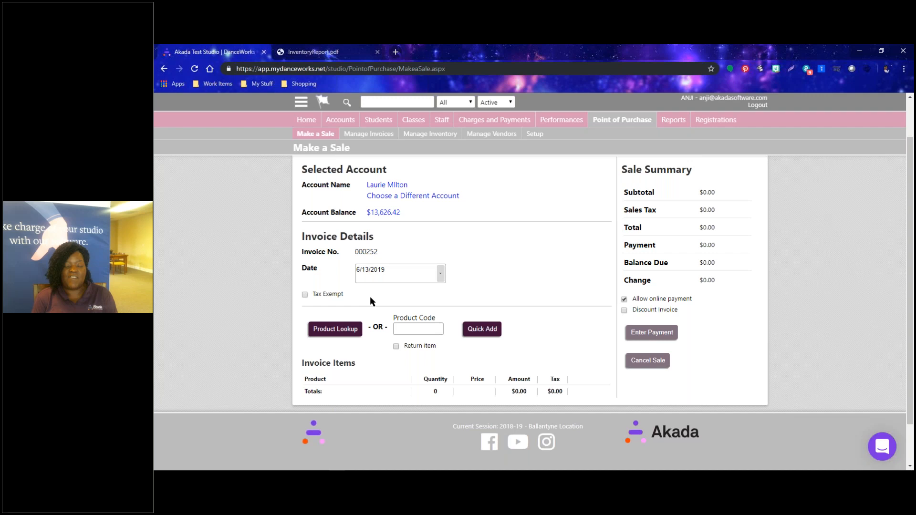
left_click(440, 273)
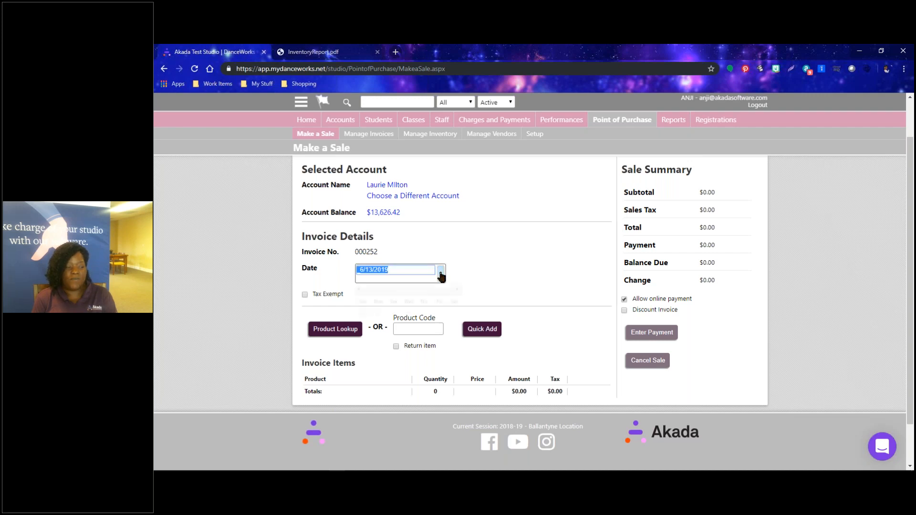
left_click(536, 306)
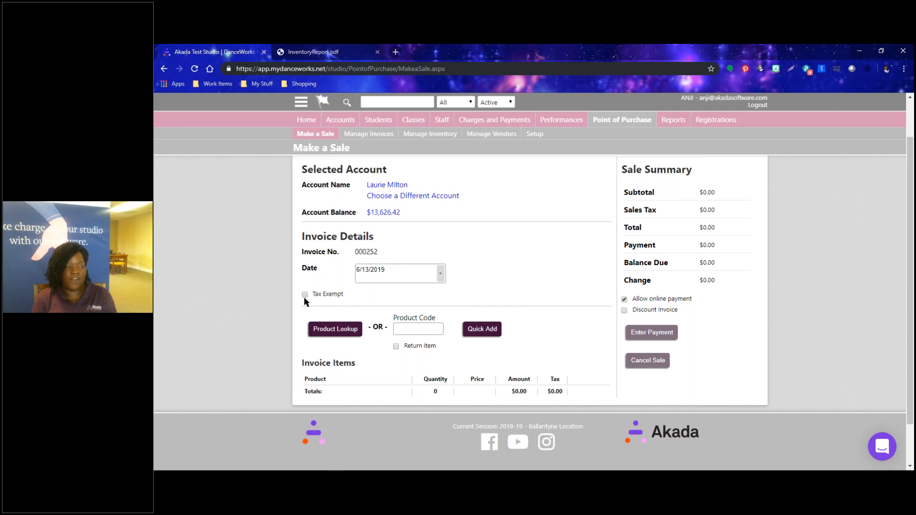
scroll(305, 297, "up", 1)
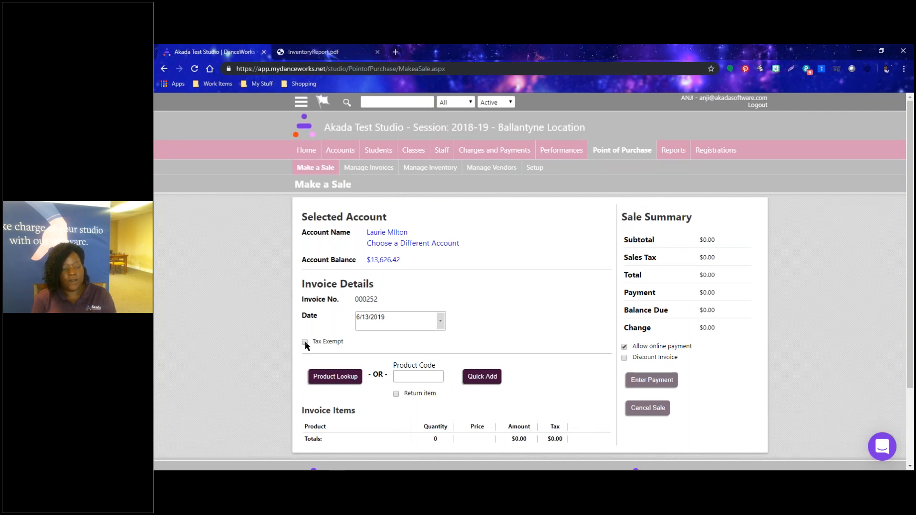
scroll(301, 360, "down", 2)
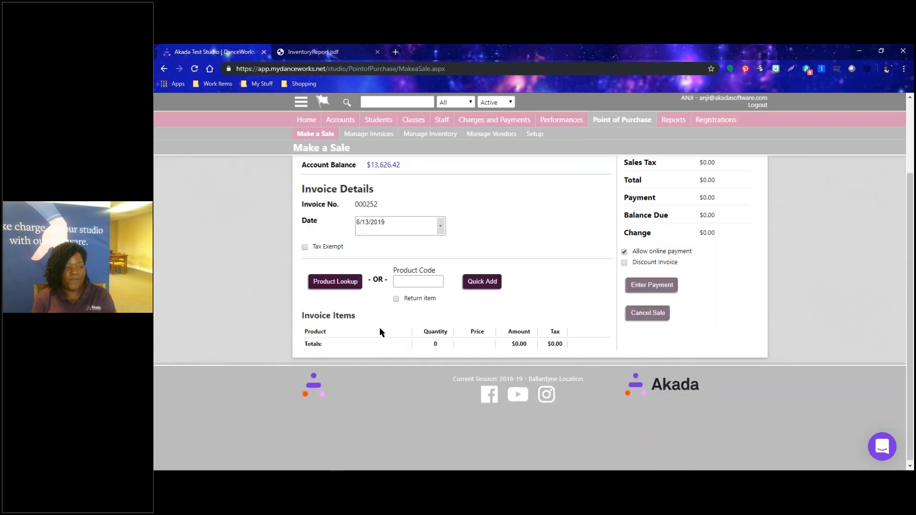
scroll(380, 332, "up", 1)
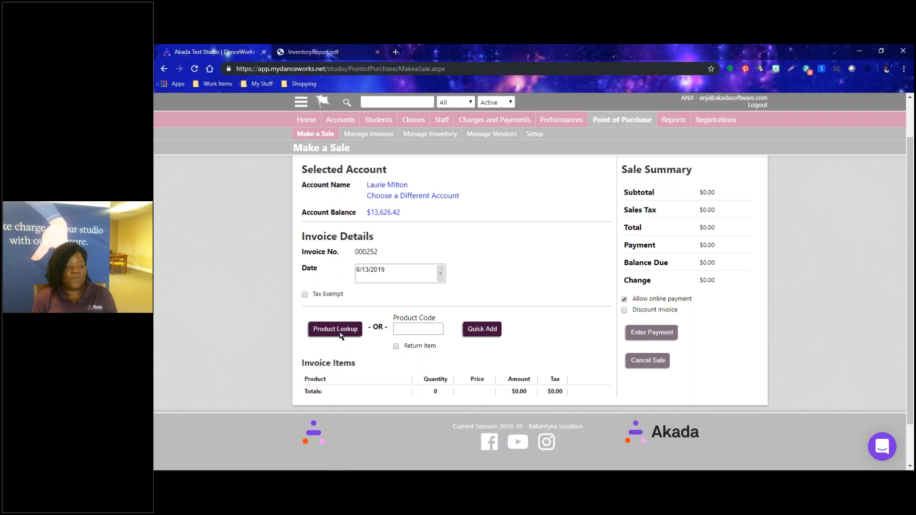
Open Product Lookup and review the Sort By and department options, keeping All Departments.
left_click(335, 329)
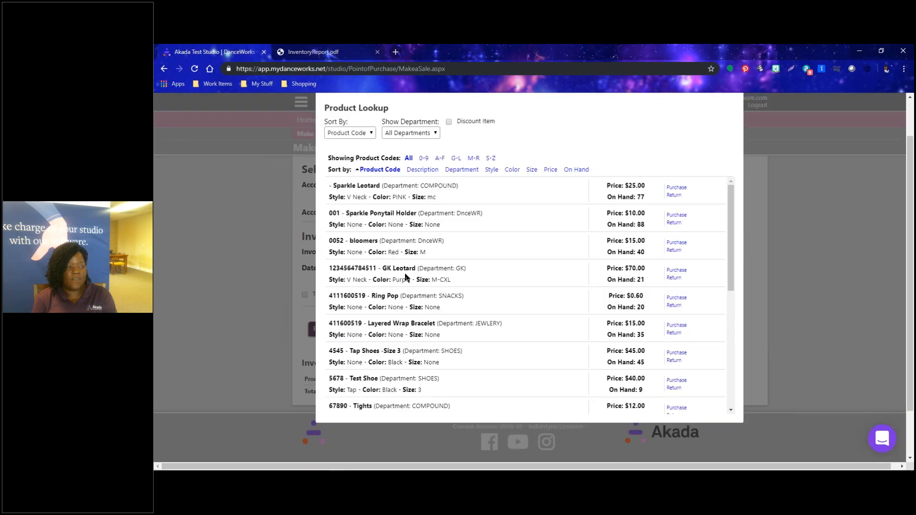
scroll(388, 280, "down", 5)
scroll(386, 310, "up", 1)
scroll(387, 310, "up", 5)
left_click(370, 133)
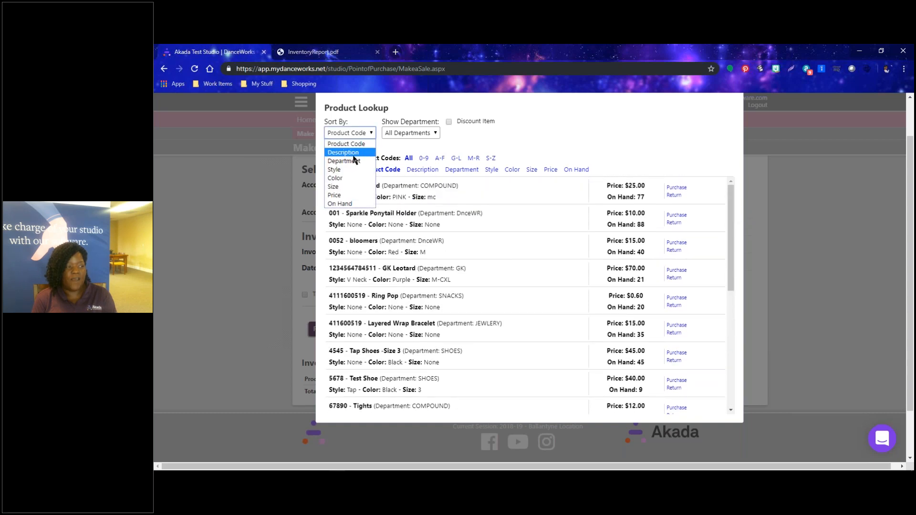
left_click(413, 133)
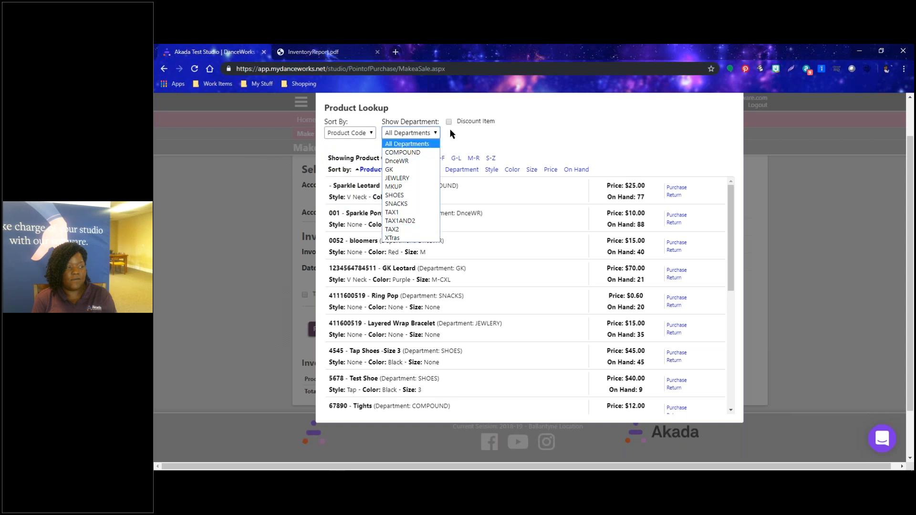
left_click(511, 136)
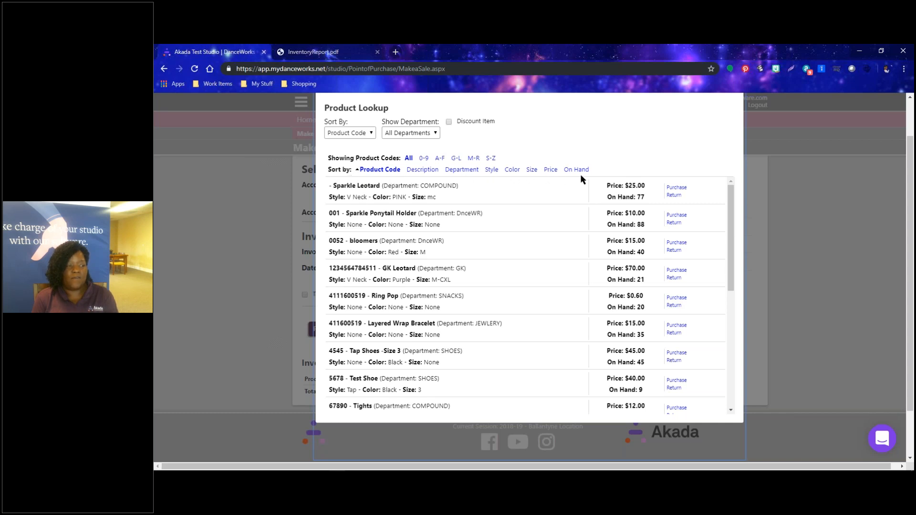
Sort products by price, add Ring Pop at $0.60, and enter quantity 4.
left_click(551, 170)
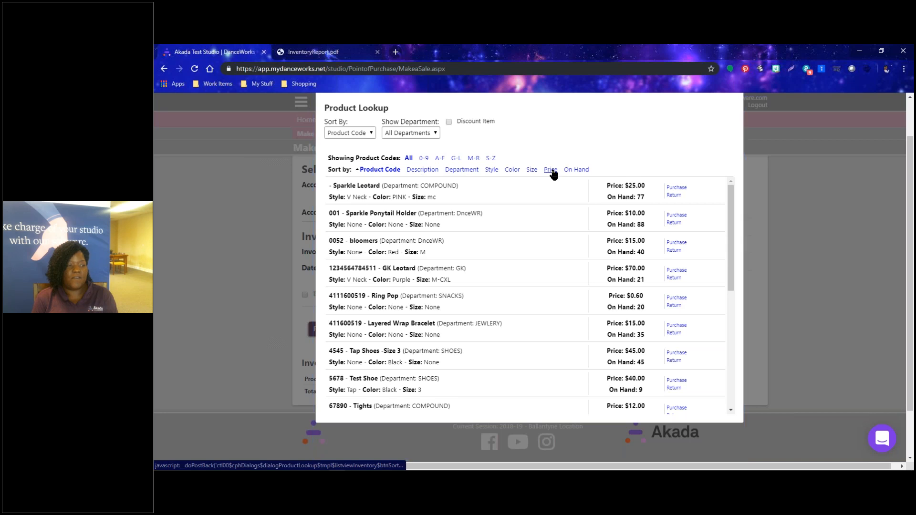
scroll(375, 270, "down", 1)
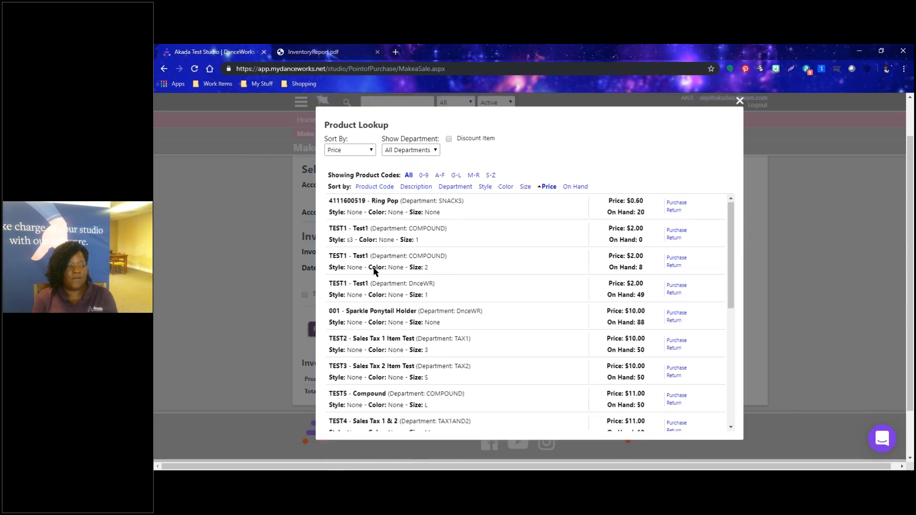
scroll(376, 270, "up", 2)
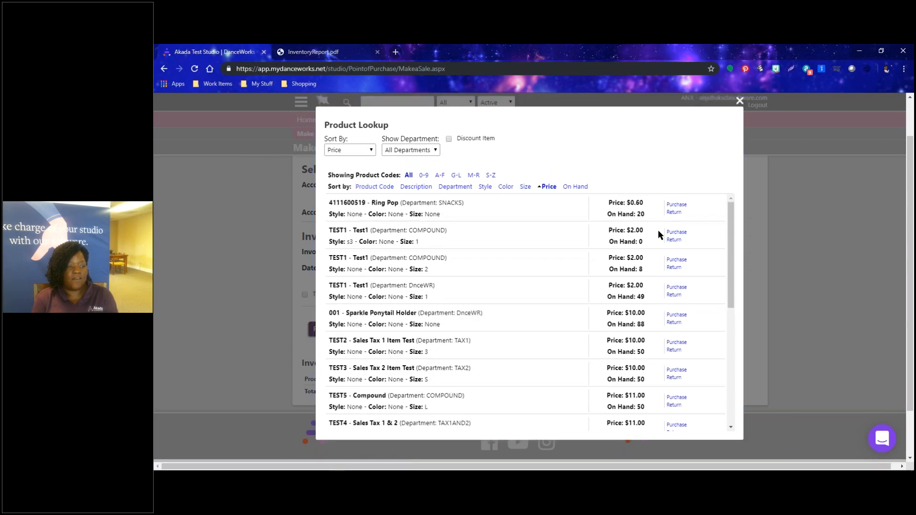
left_click(676, 205)
double_click(421, 392)
type("4")
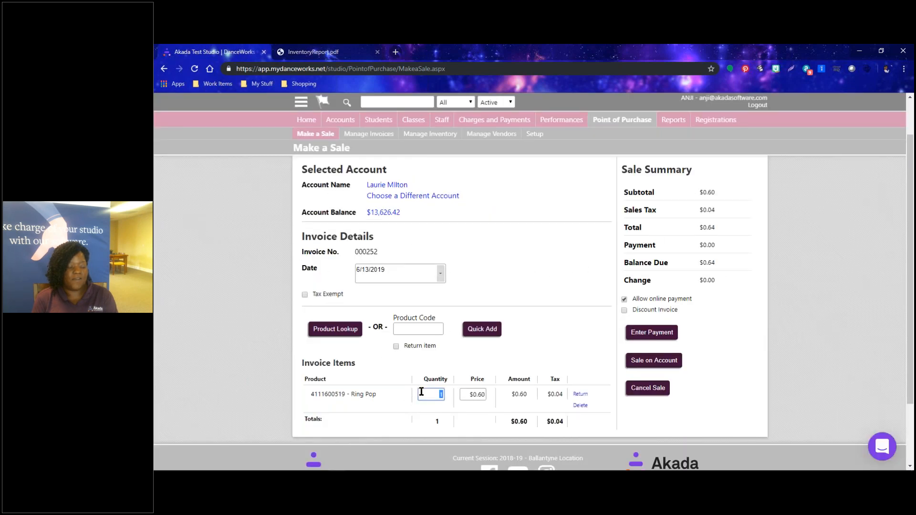
Apply Ring Pop quantity 4 for $2.54 due, toggling Tax Exempt on and back off.
left_click(453, 371)
left_click(305, 295)
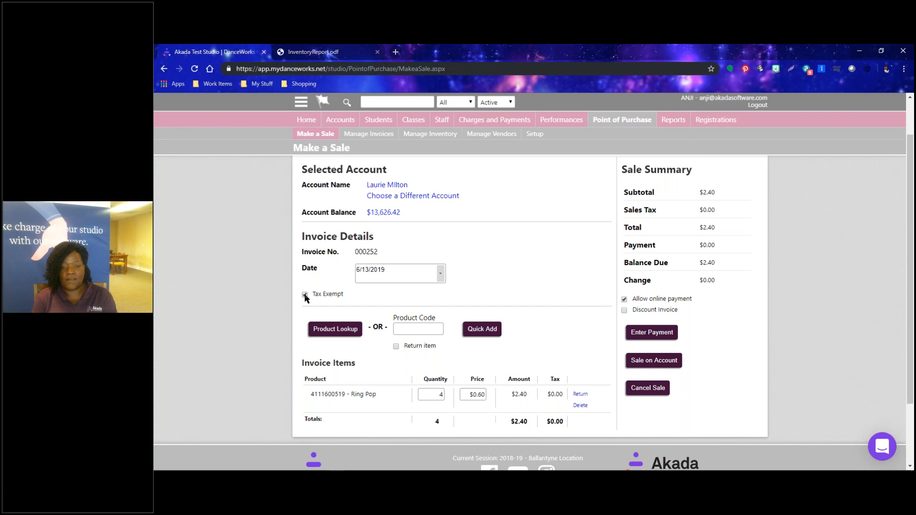
left_click(305, 294)
scroll(543, 341, "down", 3)
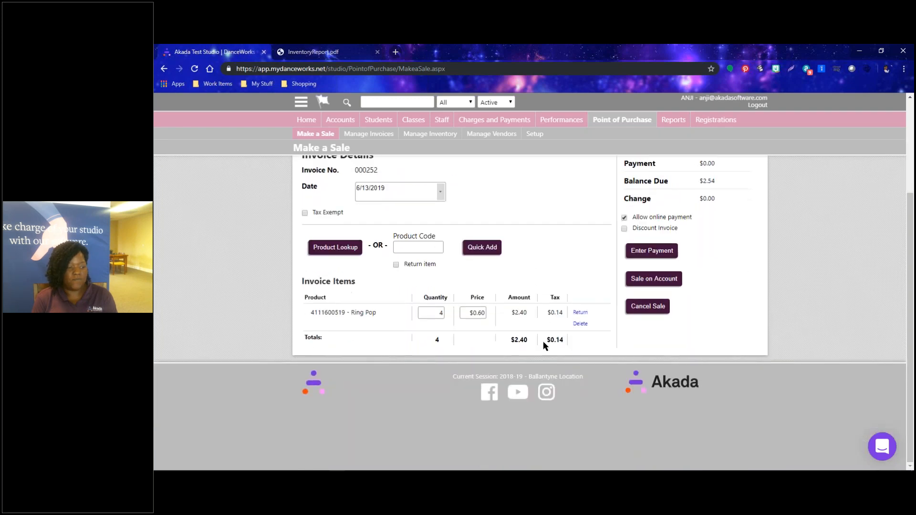
scroll(543, 342, "up", 3)
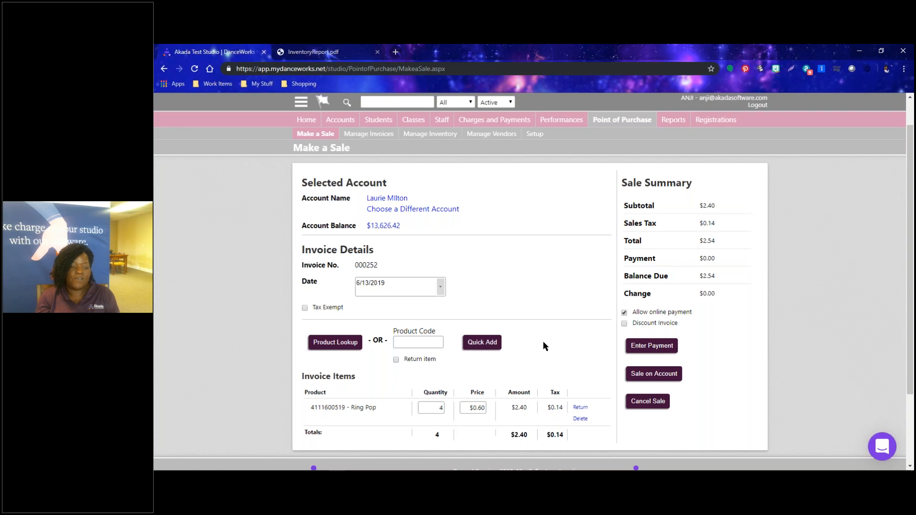
Open the payment form and review payment types and the excess-payment option, leaving defaults.
left_click(657, 349)
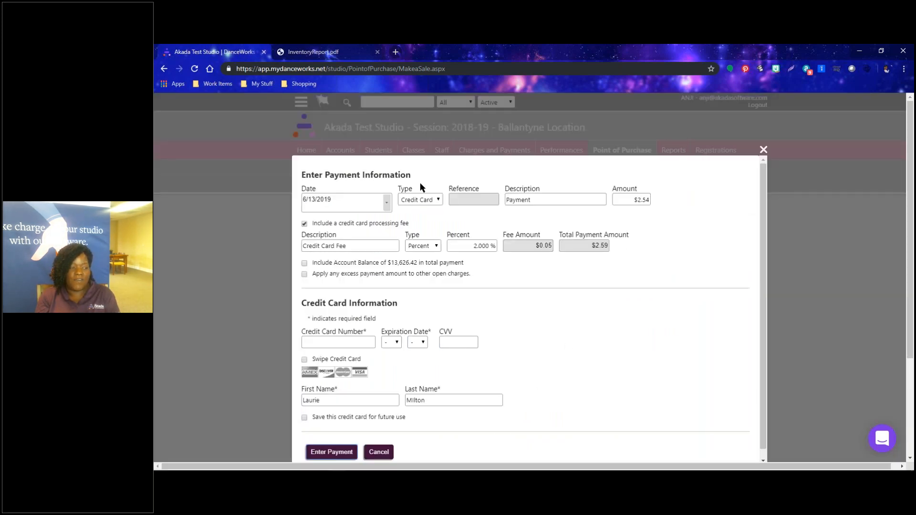
left_click(437, 202)
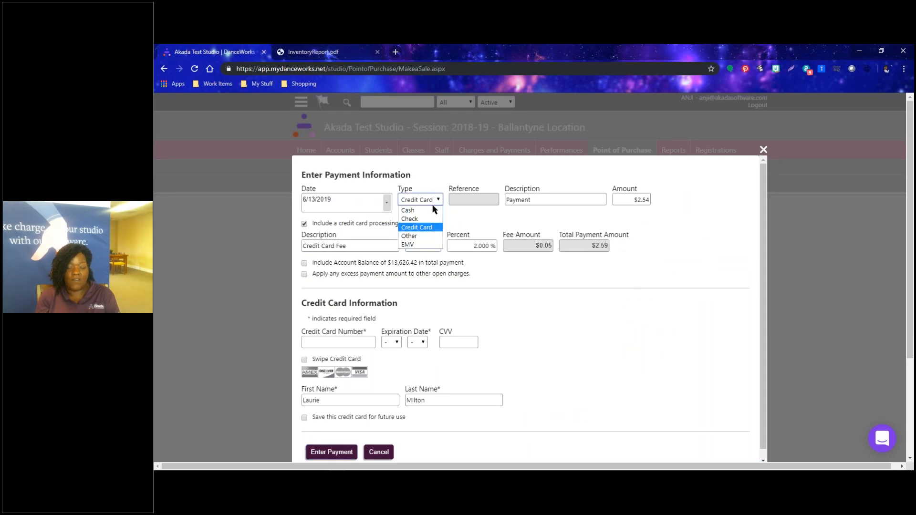
left_click(543, 322)
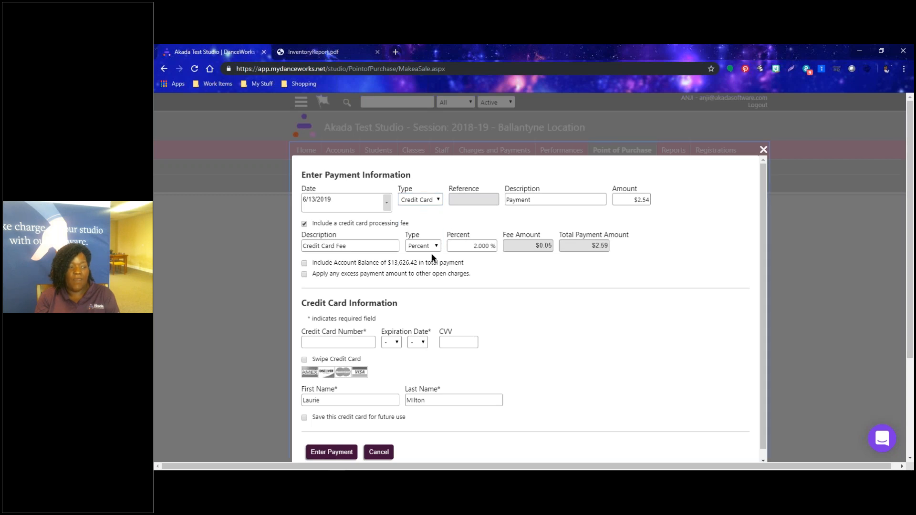
left_click_drag(467, 263, 312, 263)
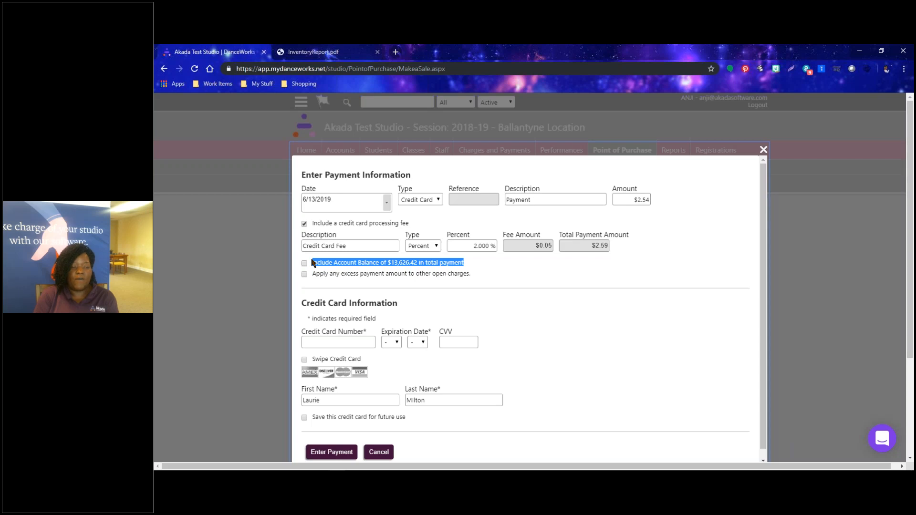
left_click(499, 276)
left_click(485, 275)
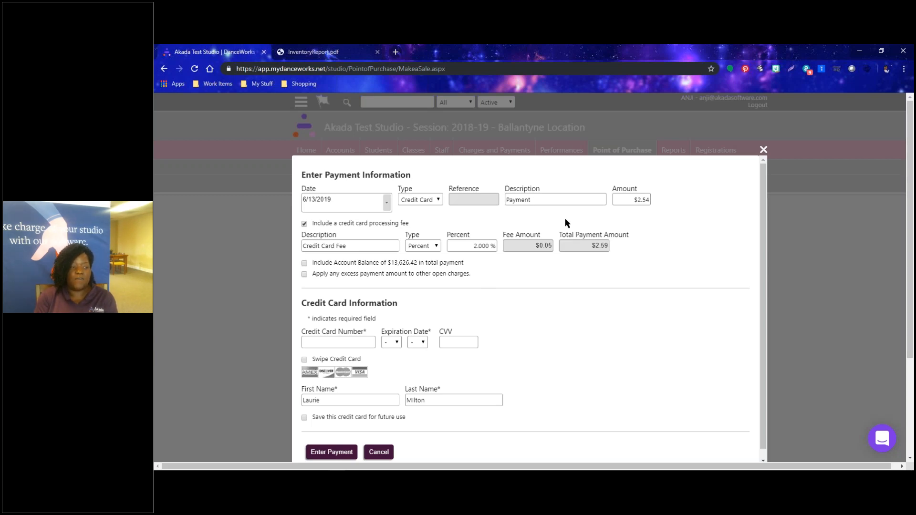
Submit a $20.00 cash payment, applying any excess to other open charges.
left_click(632, 199)
type("20.00")
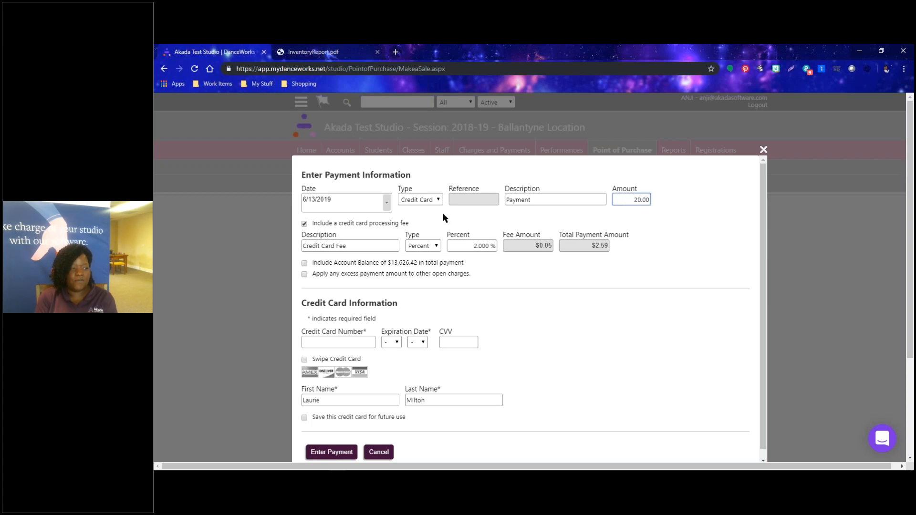
left_click(419, 199)
scroll(419, 219, "down", 1)
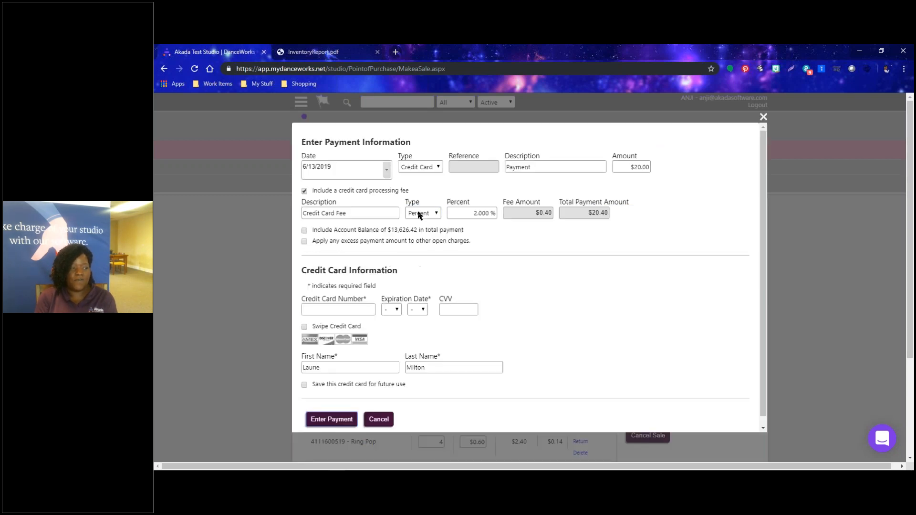
left_click(419, 167)
left_click(416, 178)
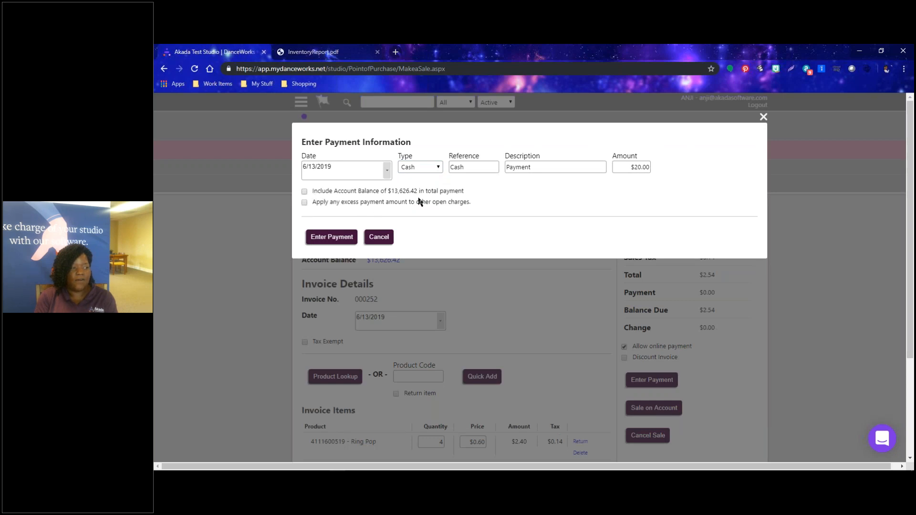
left_click(304, 202)
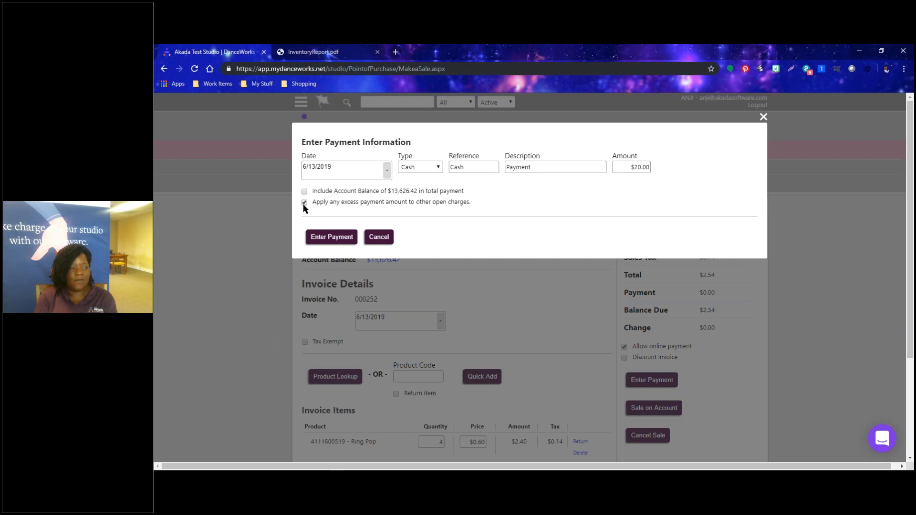
left_click(323, 238)
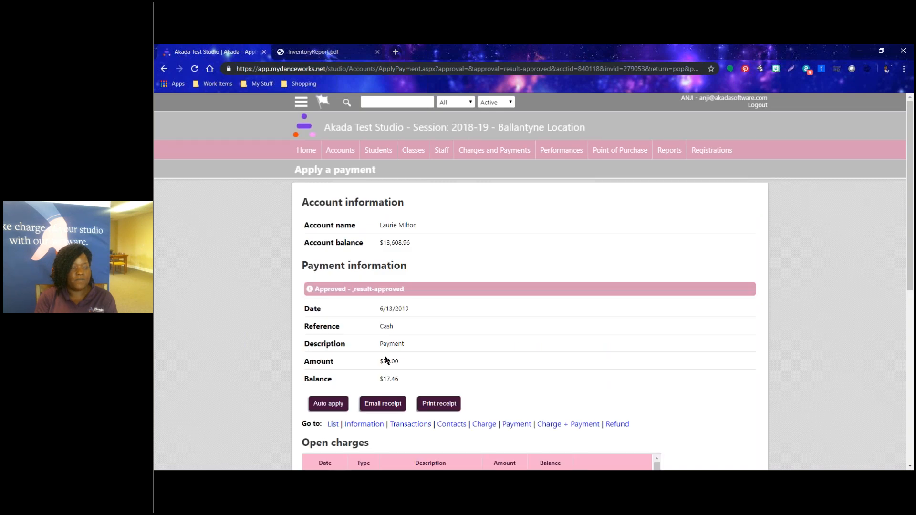
Auto-apply the remaining $17.46 to the account's open charges, then go to Reports.
scroll(384, 358, "down", 1)
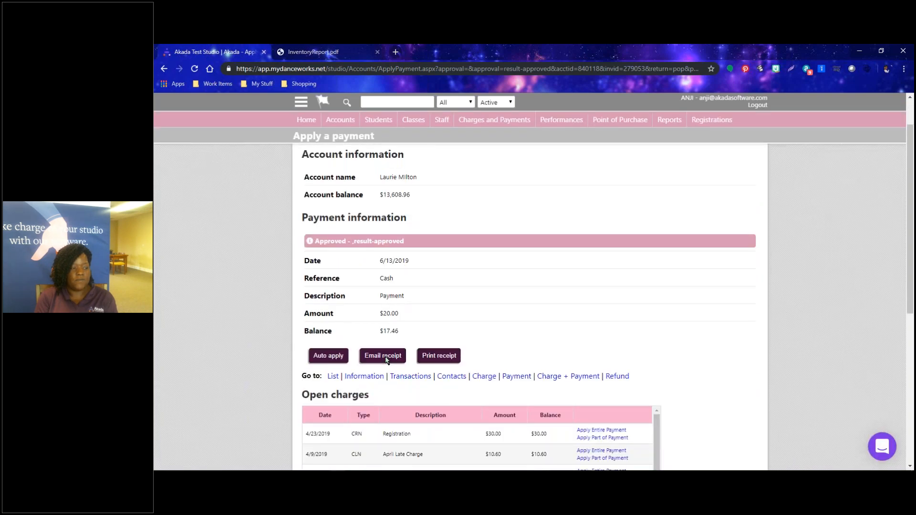
scroll(385, 360, "down", 1)
scroll(385, 359, "up", 2)
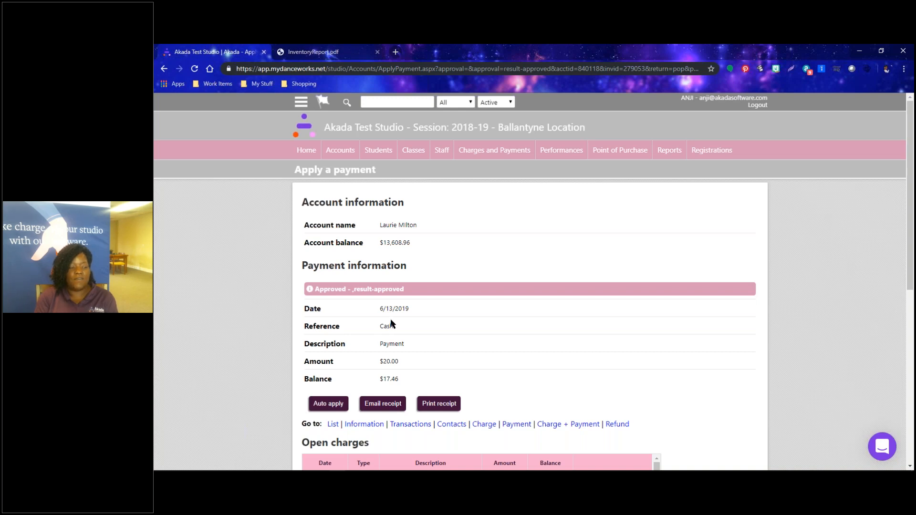
scroll(628, 328, "down", 5)
scroll(620, 329, "down", 4)
scroll(594, 334, "down", 6)
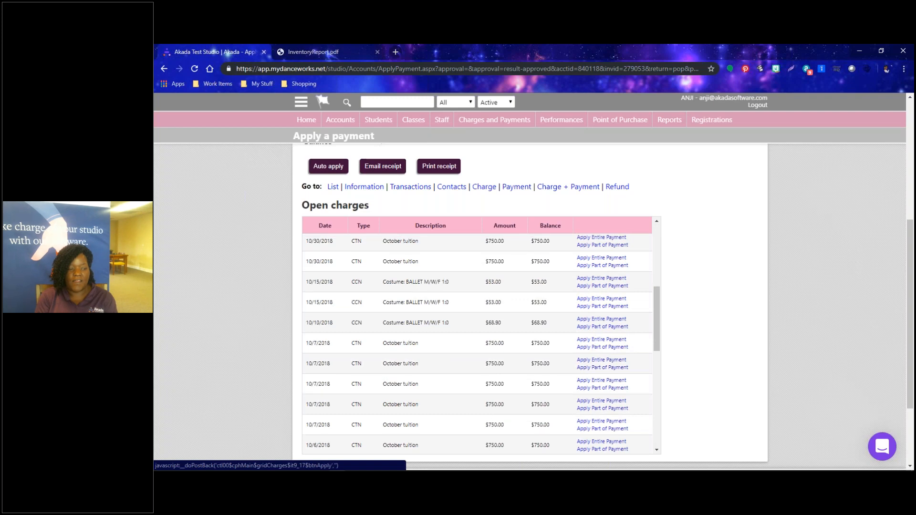
scroll(573, 424, "down", 3)
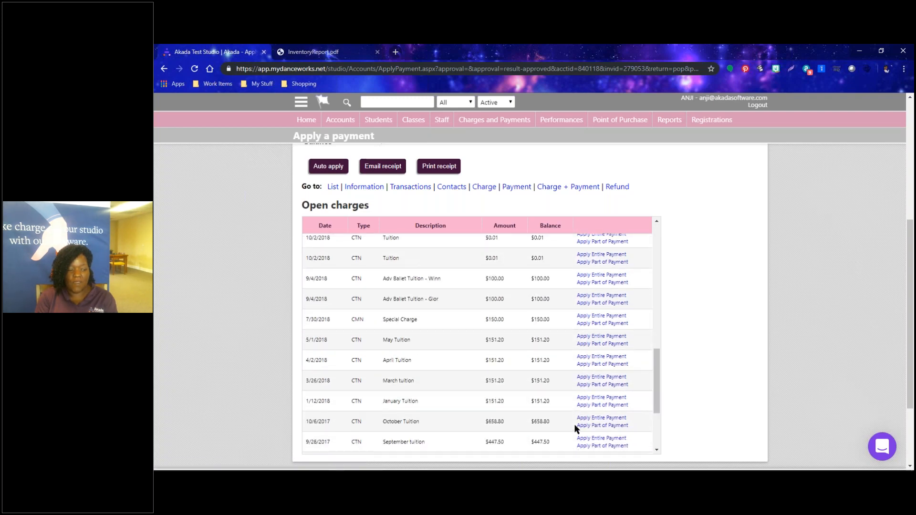
scroll(524, 362, "up", 4)
scroll(287, 328, "up", 5)
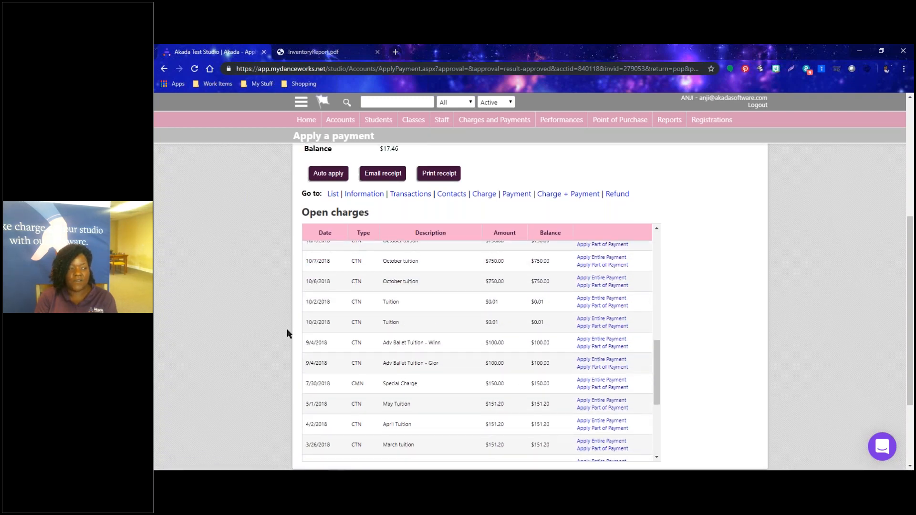
left_click(329, 404)
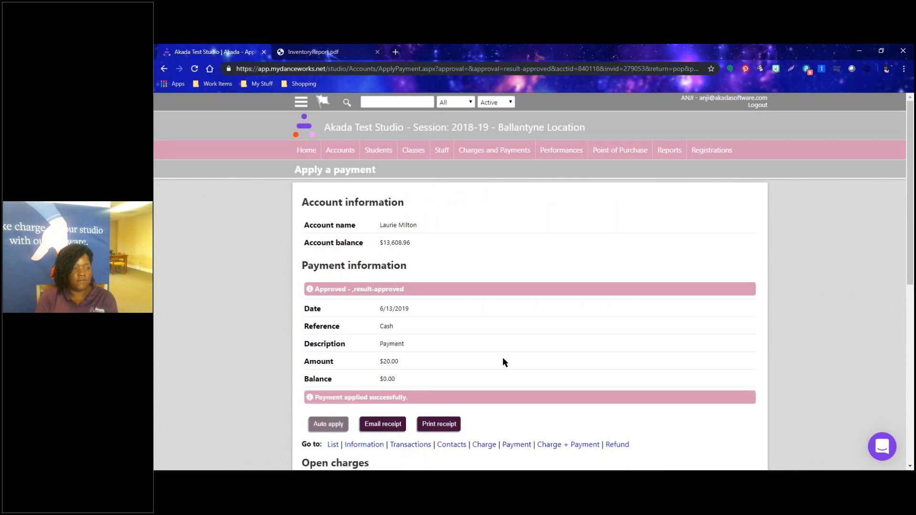
scroll(552, 425, "down", 2)
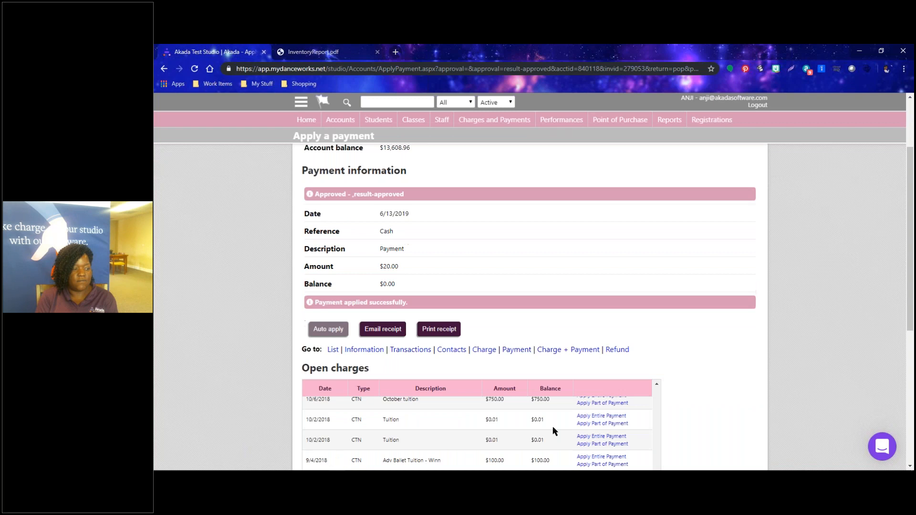
left_click(660, 122)
Start new sale invoice 000253 and assign it to the customer's account.
left_click(626, 150)
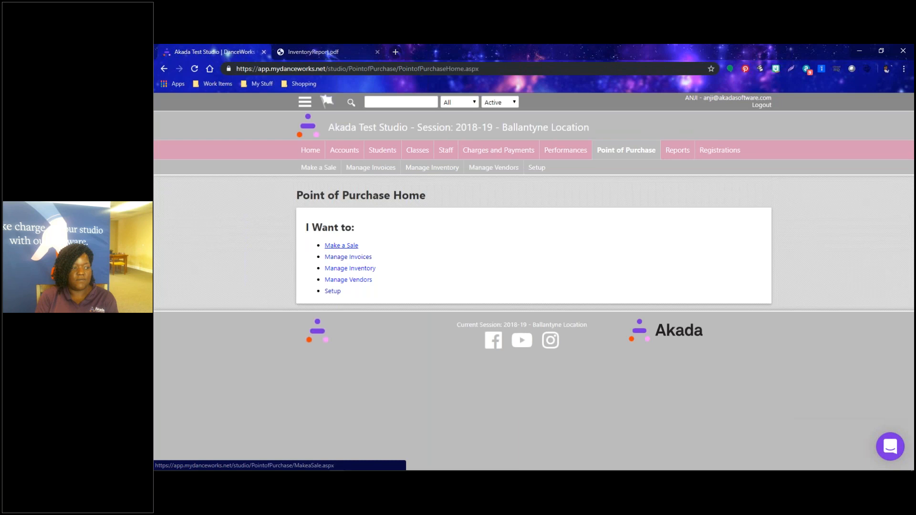
left_click(341, 246)
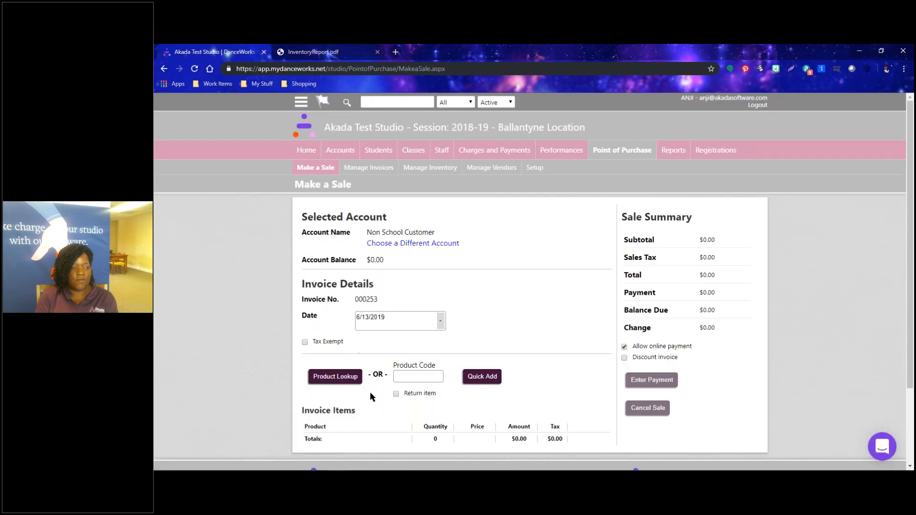
left_click(433, 244)
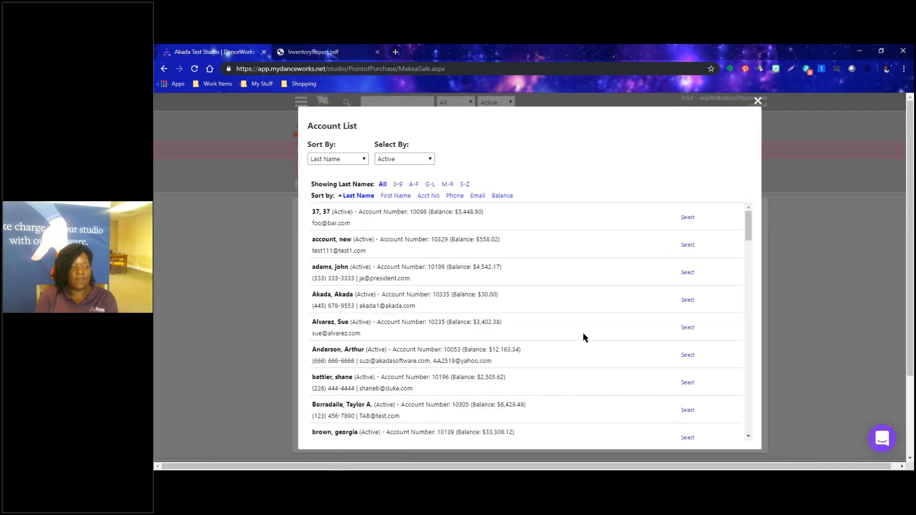
scroll(639, 362, "down", 6)
scroll(631, 379, "down", 8)
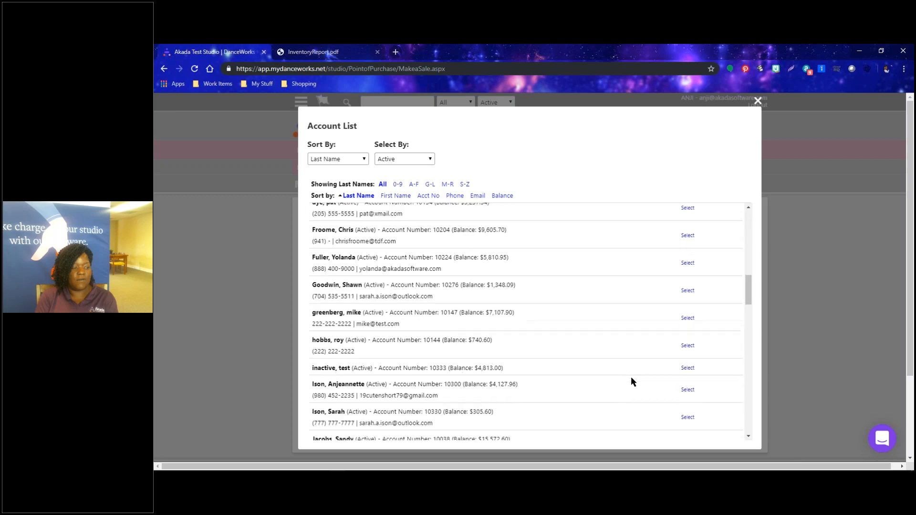
scroll(631, 379, "down", 6)
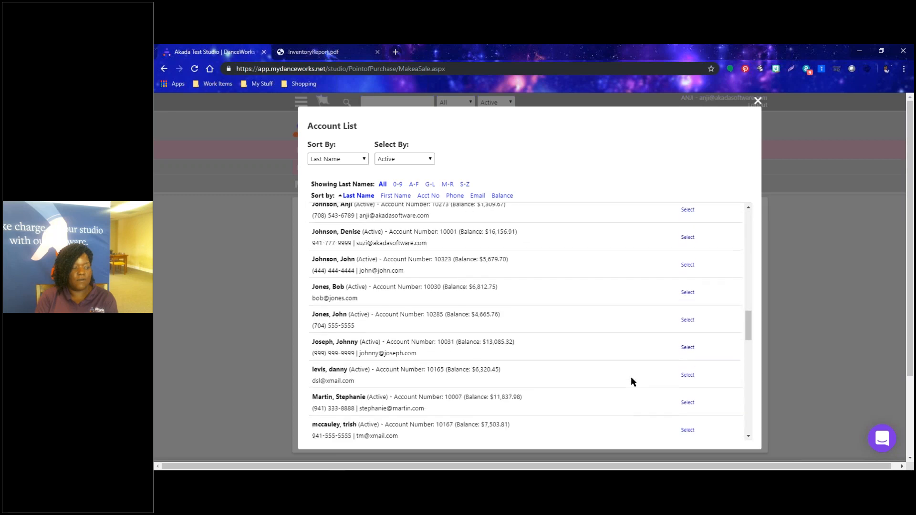
scroll(631, 377, "down", 1)
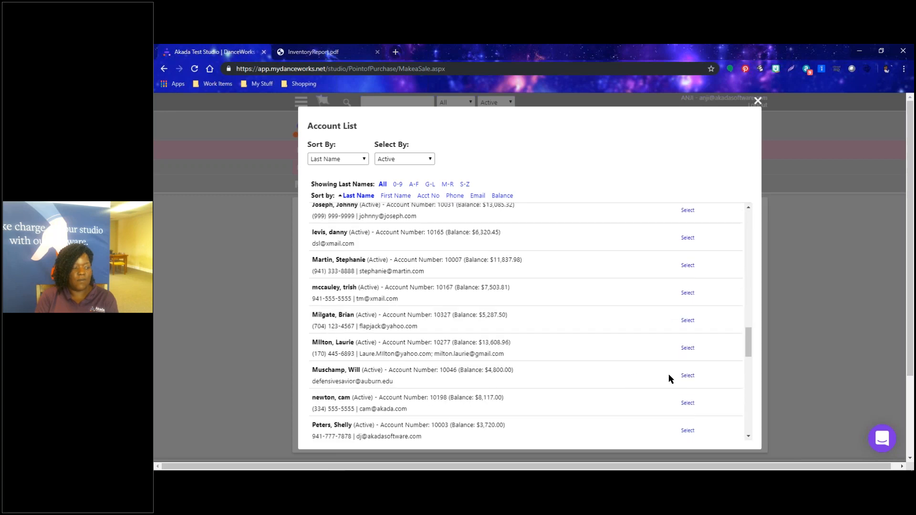
left_click(688, 348)
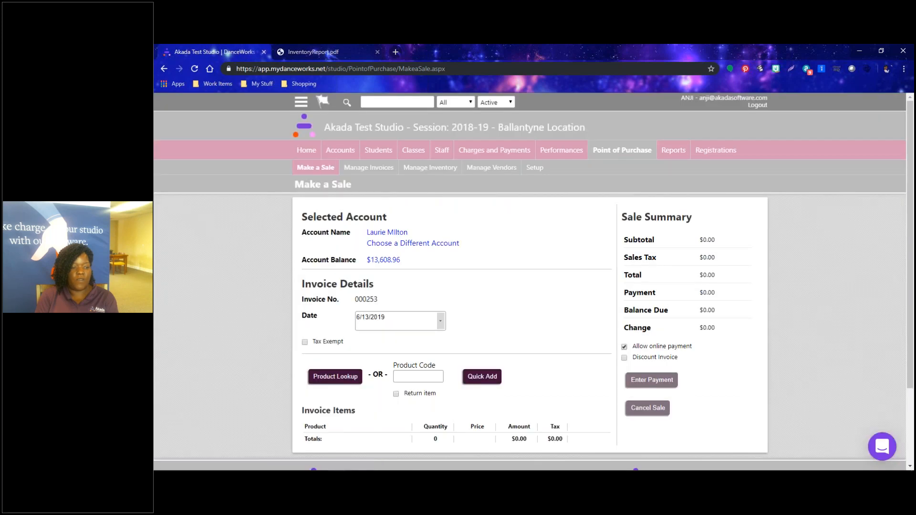
Add Ring Pop to the invoice with quantity 4, totalling $2.54.
left_click(339, 377)
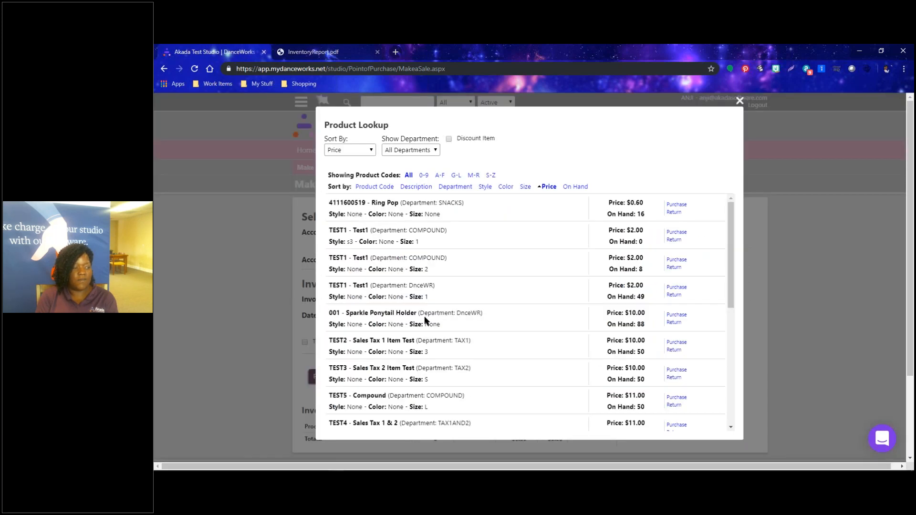
left_click(677, 204)
double_click(430, 440)
type("4")
left_click(574, 352)
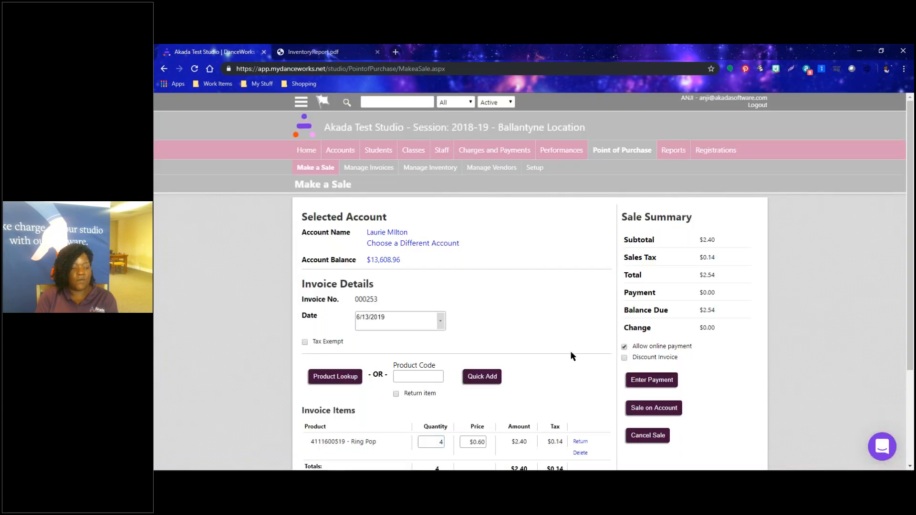
scroll(572, 352, "down", 2)
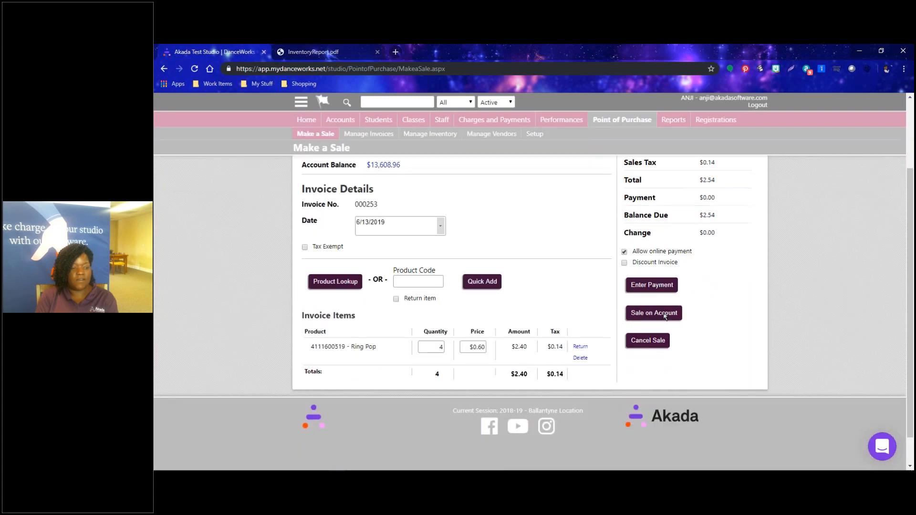
Charge the $2.54 sale to the account, review invoice 000253, and open its transactions.
left_click(664, 314)
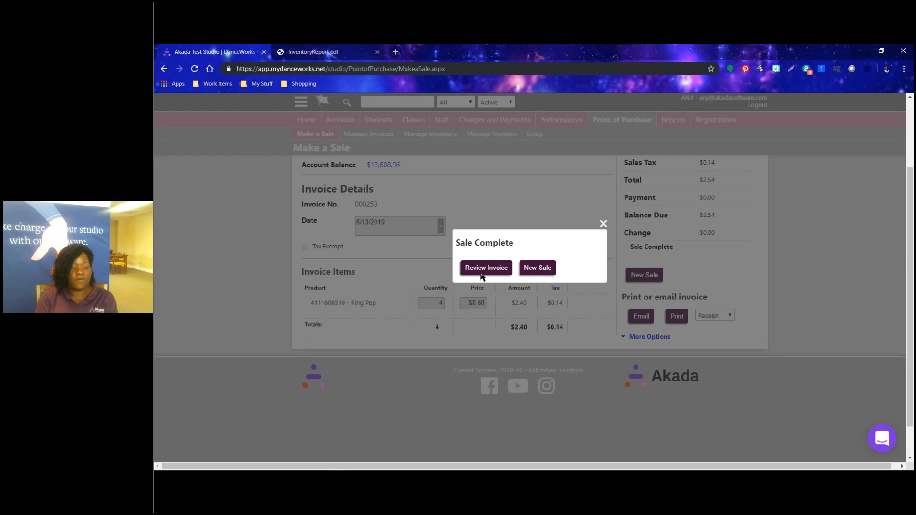
left_click(498, 275)
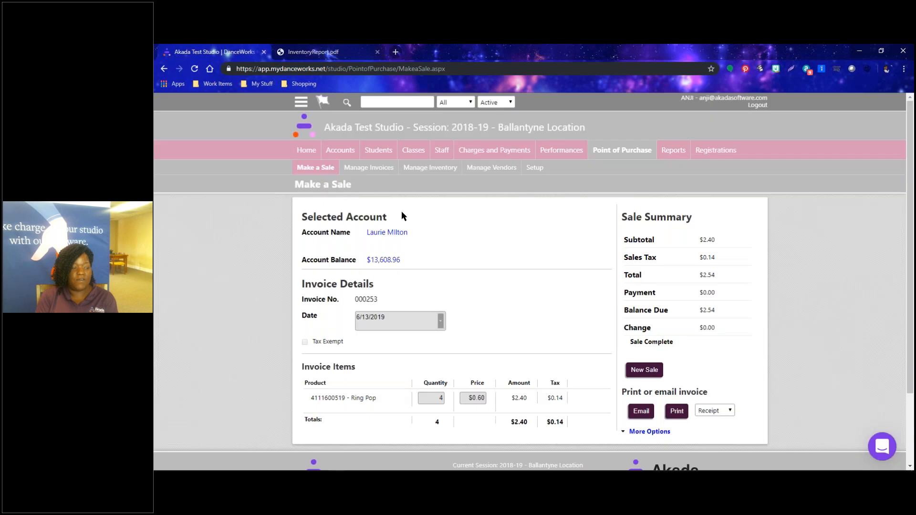
scroll(559, 243, "down", 1)
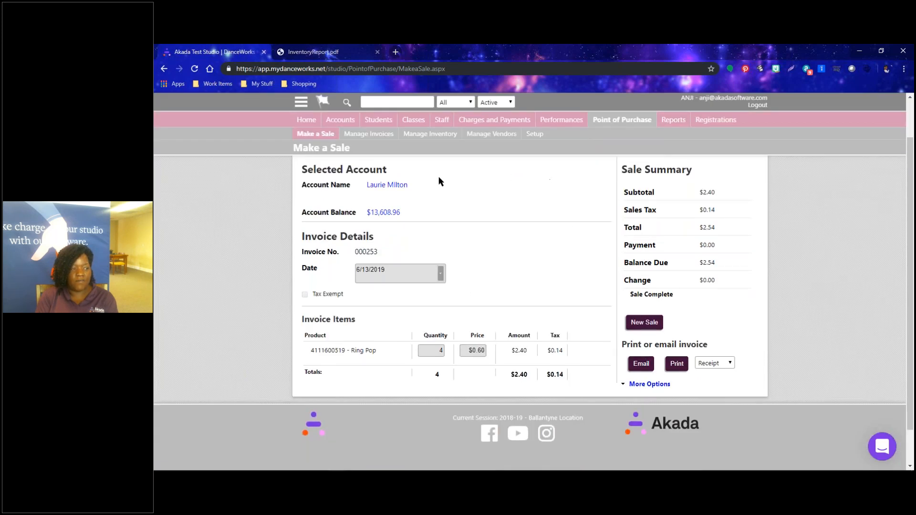
scroll(399, 354, "down", 1)
scroll(399, 354, "up", 2)
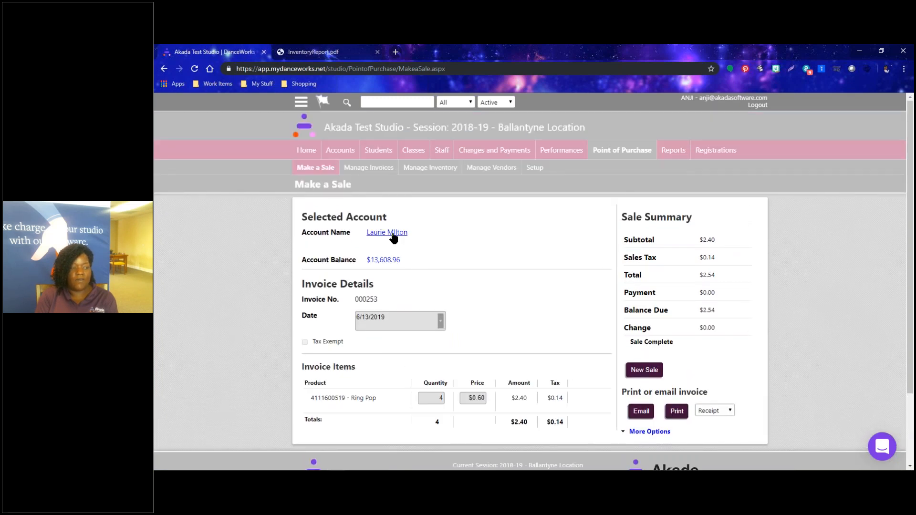
left_click(388, 260)
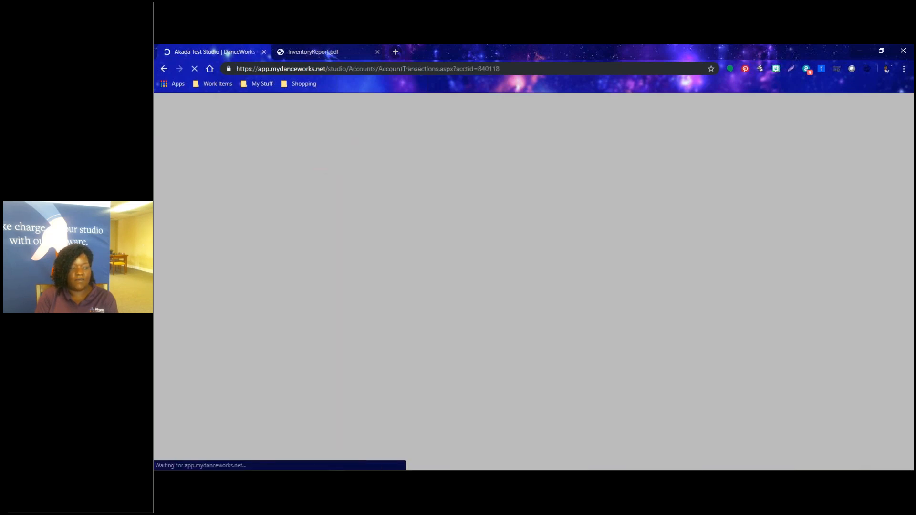
Toggle Display deleted transactions on and off, then return to blank invoice 000254.
scroll(396, 363, "down", 2)
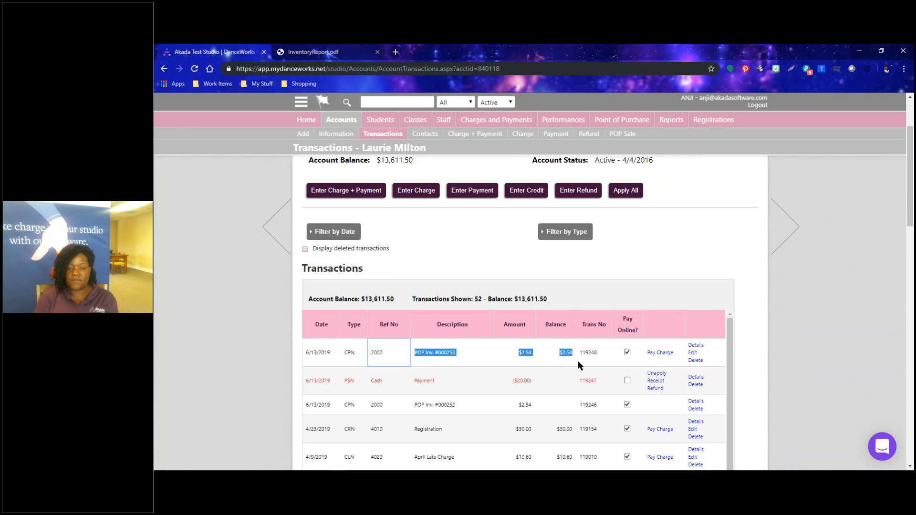
left_click(305, 248)
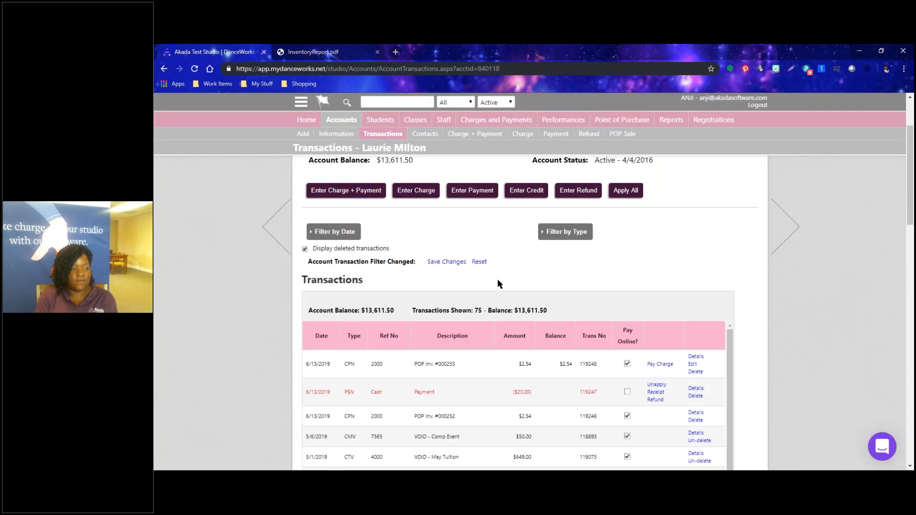
left_click(309, 248)
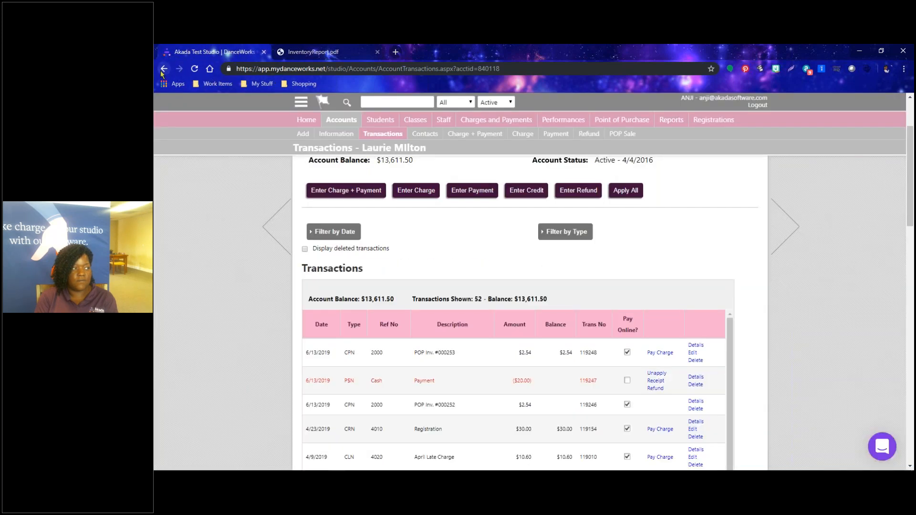
left_click(163, 69)
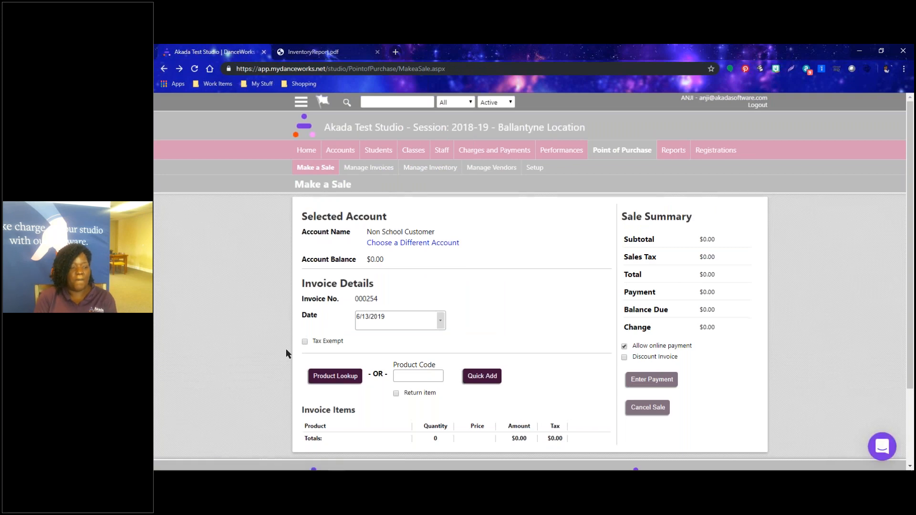
Assign invoice 000254 to the customer's account.
scroll(306, 310, "down", 1)
scroll(320, 277, "up", 1)
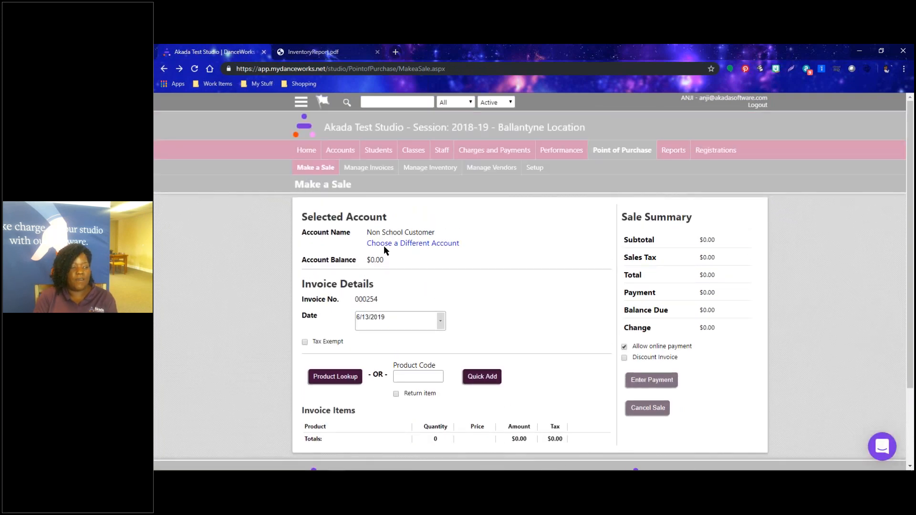
left_click(413, 243)
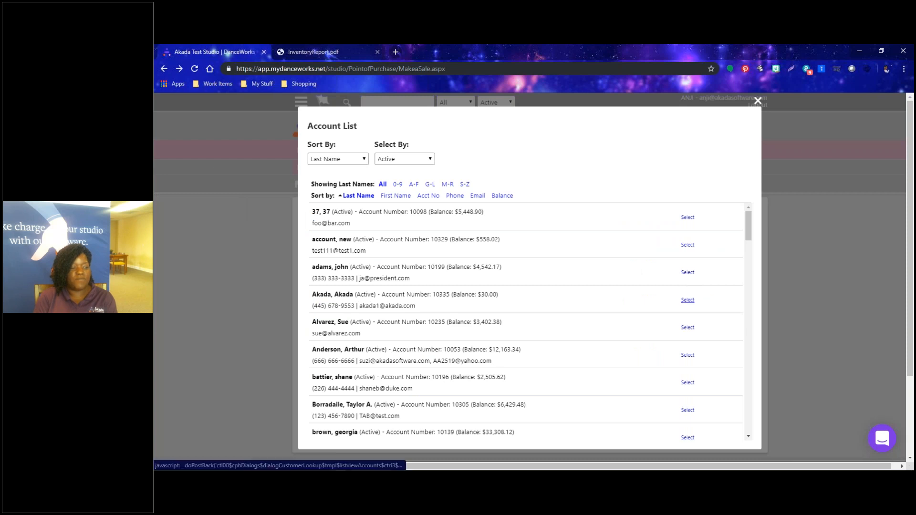
left_click(687, 300)
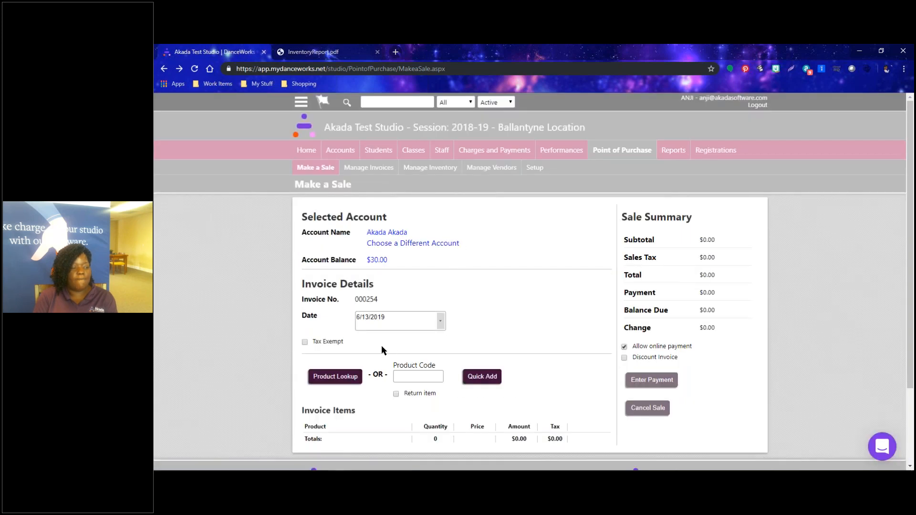
Filter products to SHOES and add 2 Tap Shoes Size 3 for $90.00.
left_click(353, 377)
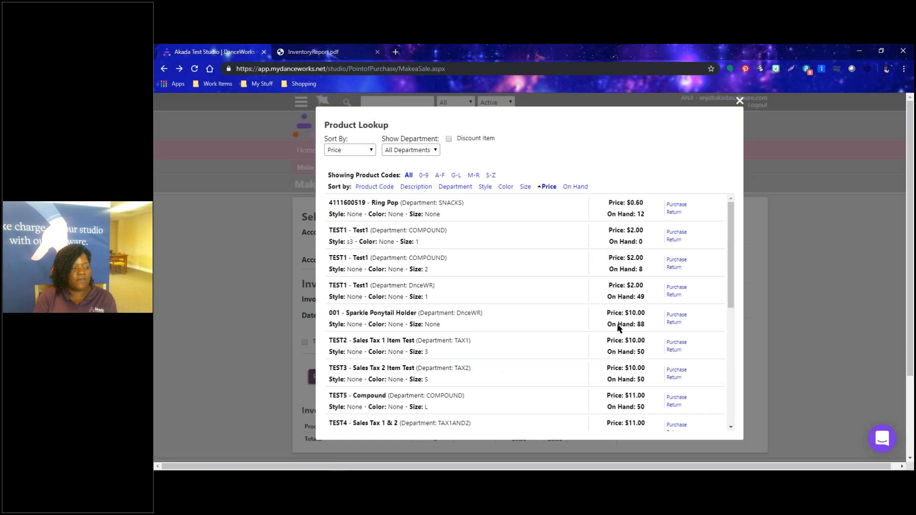
scroll(613, 354, "down", 3)
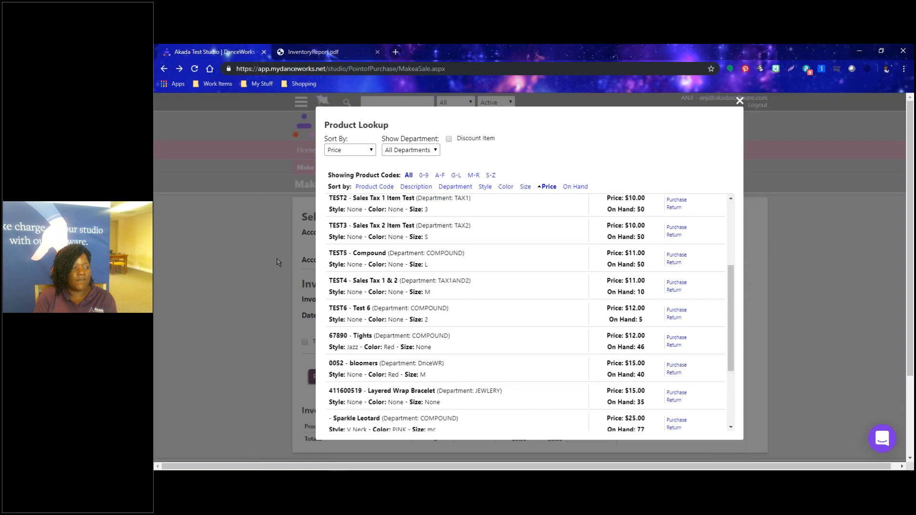
left_click(416, 150)
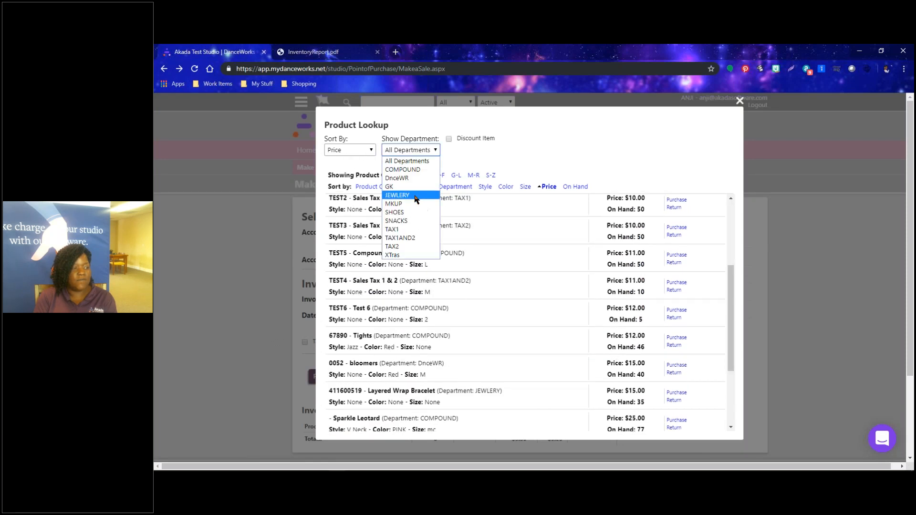
left_click(408, 210)
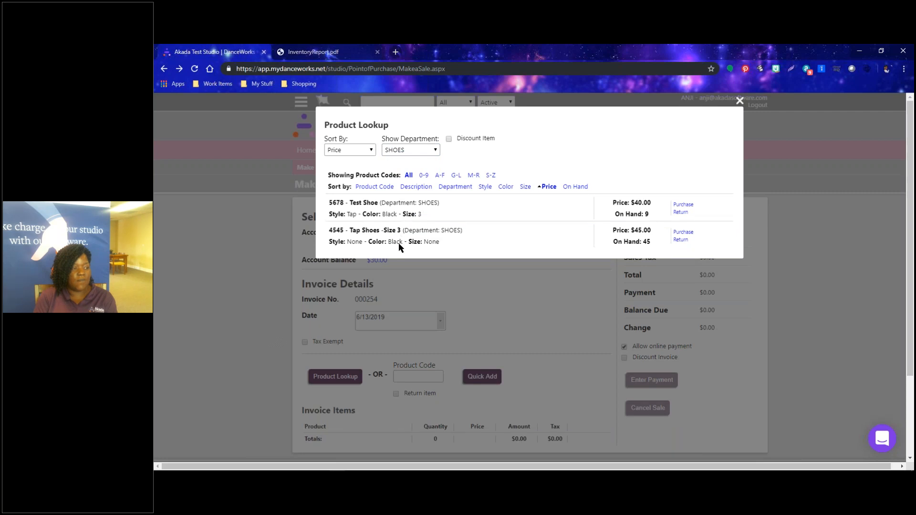
left_click(683, 233)
scroll(499, 309, "down", 2)
scroll(499, 309, "down", 1)
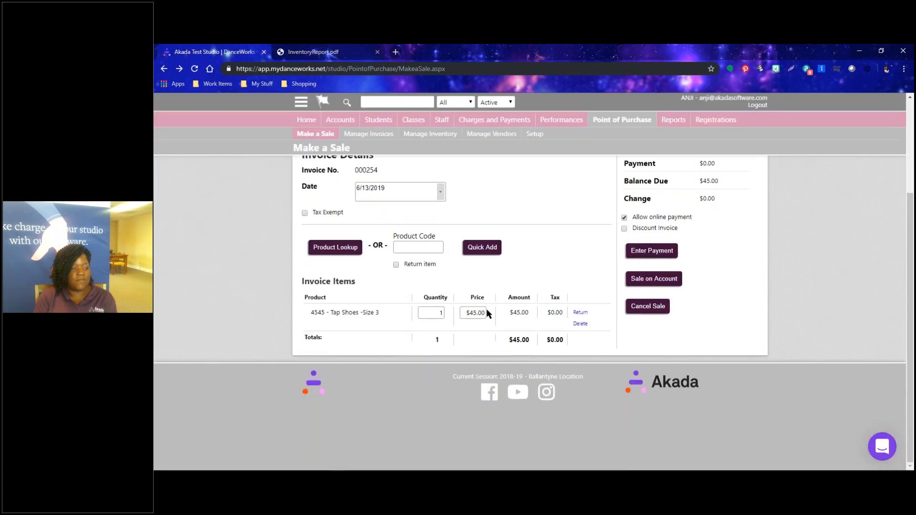
double_click(426, 315)
type("2")
left_click(545, 276)
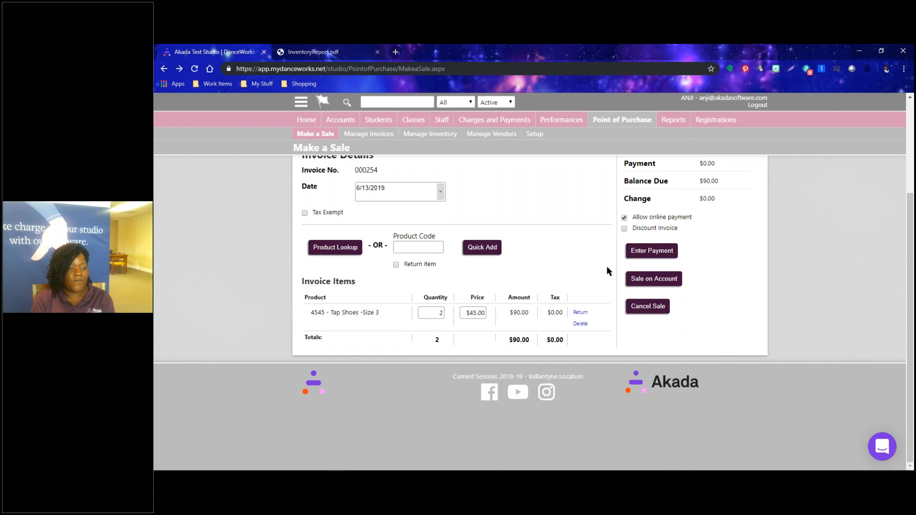
Start a Cash payment for the $90.00 sale.
left_click(651, 251)
left_click(440, 200)
left_click(424, 211)
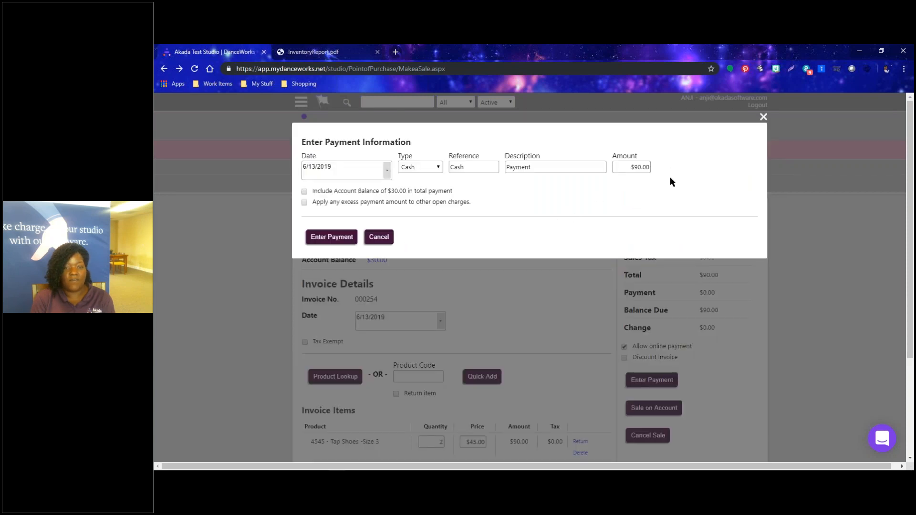
Record the $90.00 cash payment, review the invoice, and open Manage Invoices showing I-000254.
left_click(315, 237)
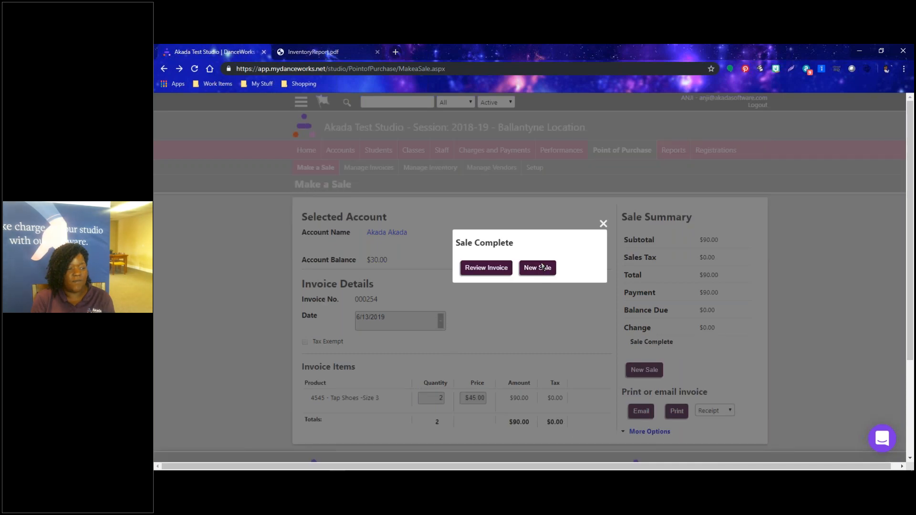
left_click(496, 271)
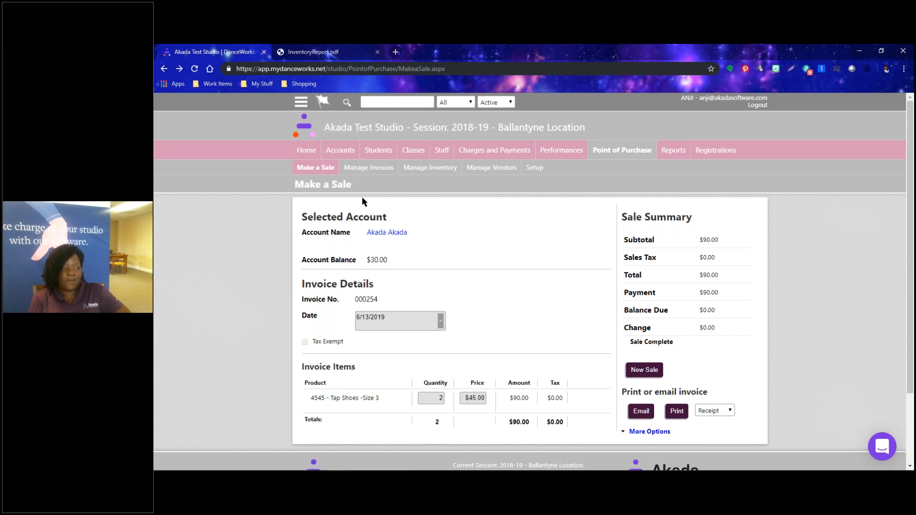
left_click(369, 168)
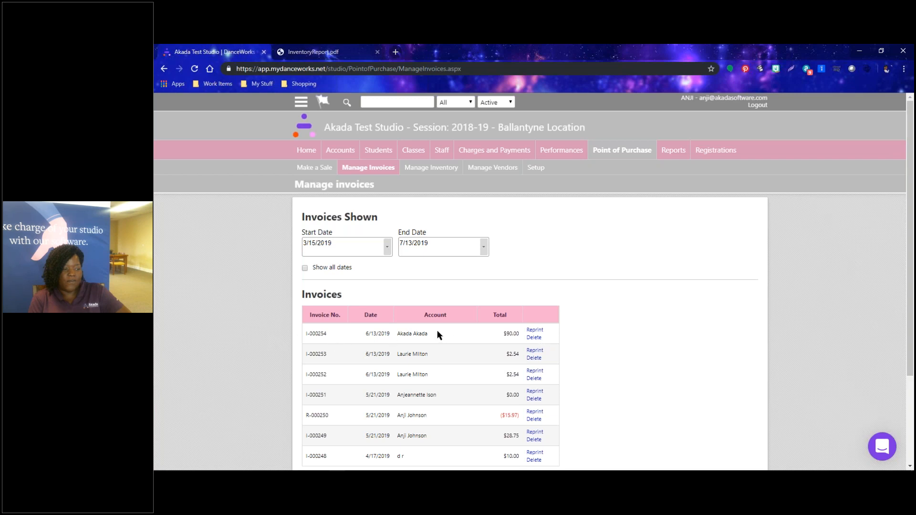
Reopen invoice I-000254 for reprint and expand its header and footer options.
scroll(424, 355, "down", 1)
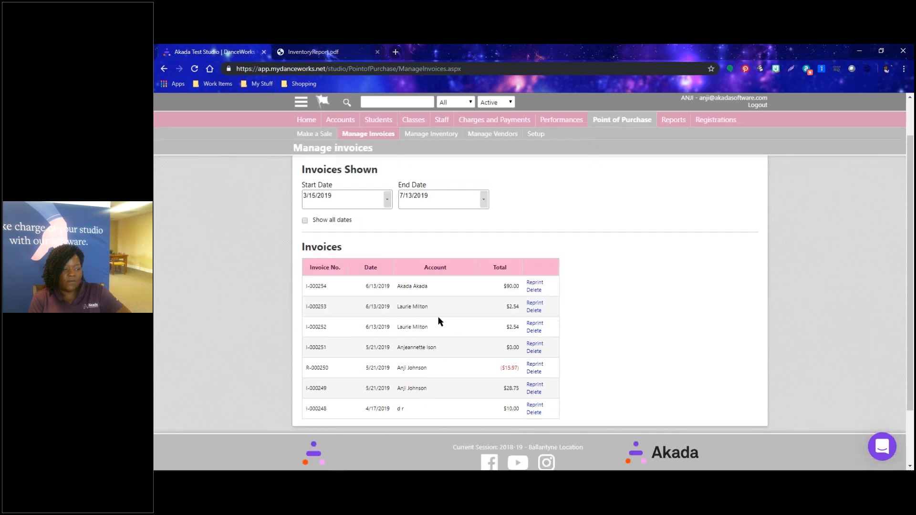
left_click(539, 284)
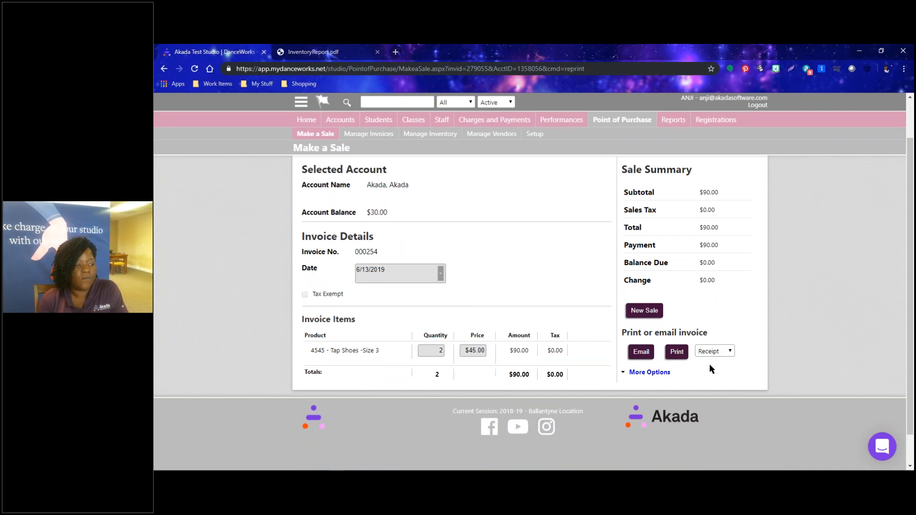
left_click(644, 372)
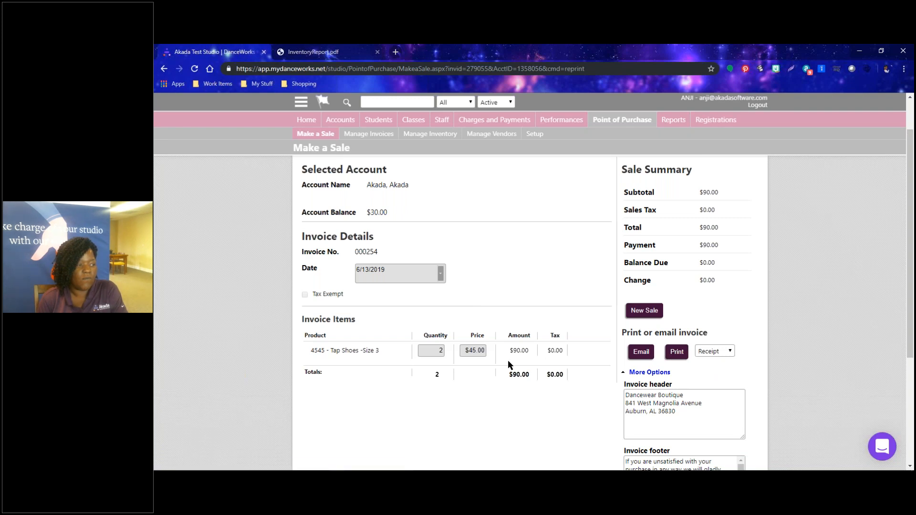
scroll(507, 360, "down", 5)
scroll(507, 363, "up", 5)
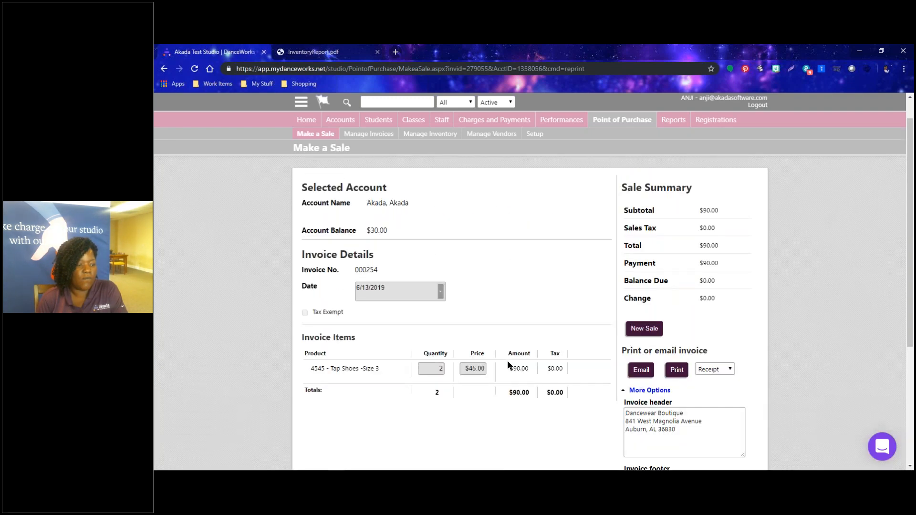
scroll(353, 235, "up", 1)
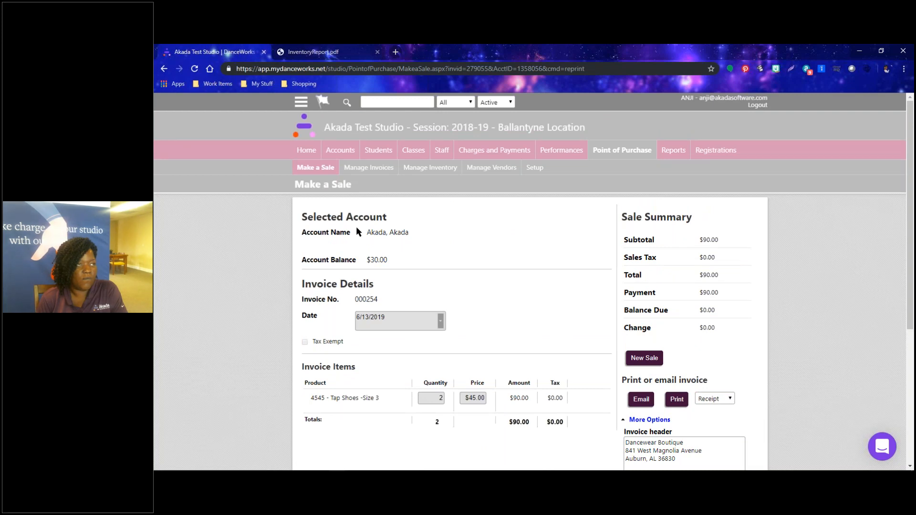
Go back through Point of Purchase to Manage Invoices and reprint I-000254 again.
left_click(607, 159)
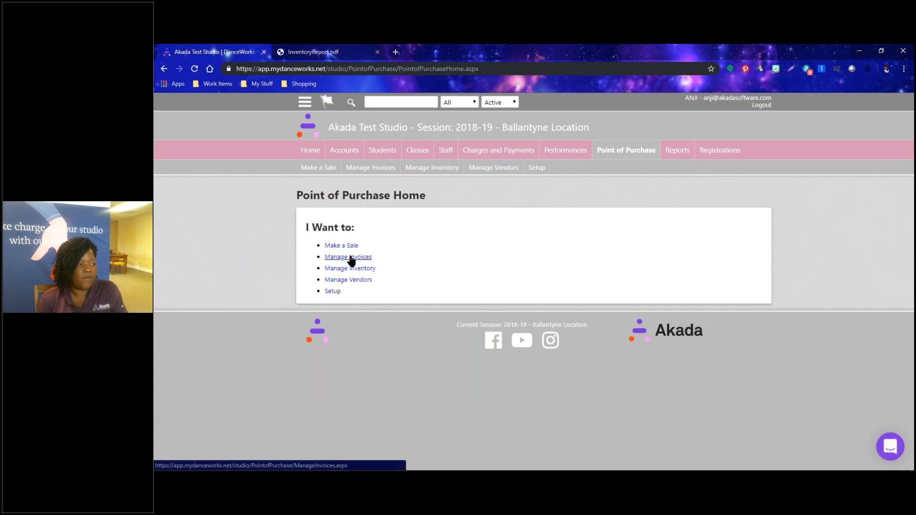
left_click(350, 258)
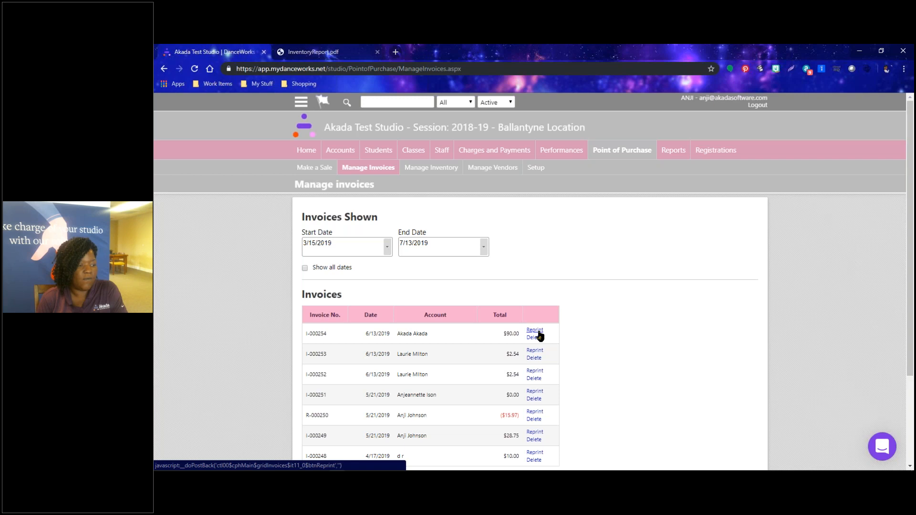
left_click(536, 332)
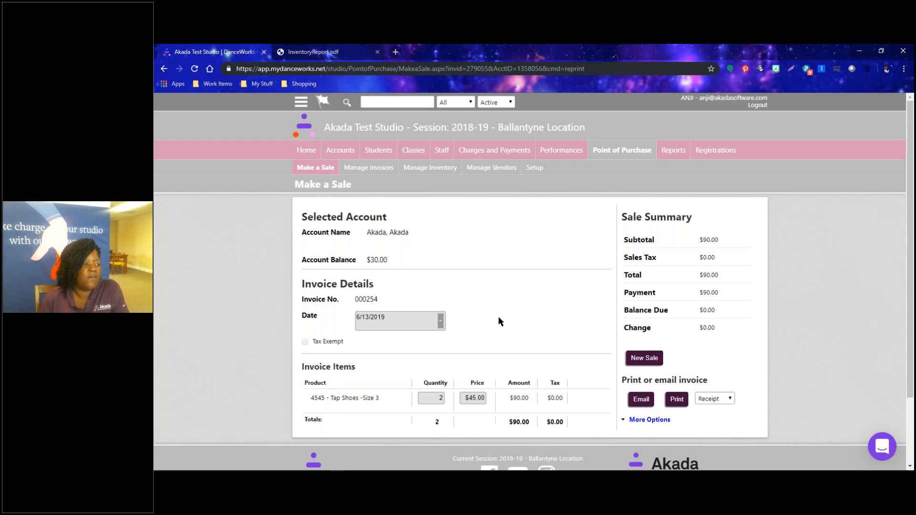
Search for the account by name and open its Transactions list showing a $30.00 balance.
left_click(373, 101)
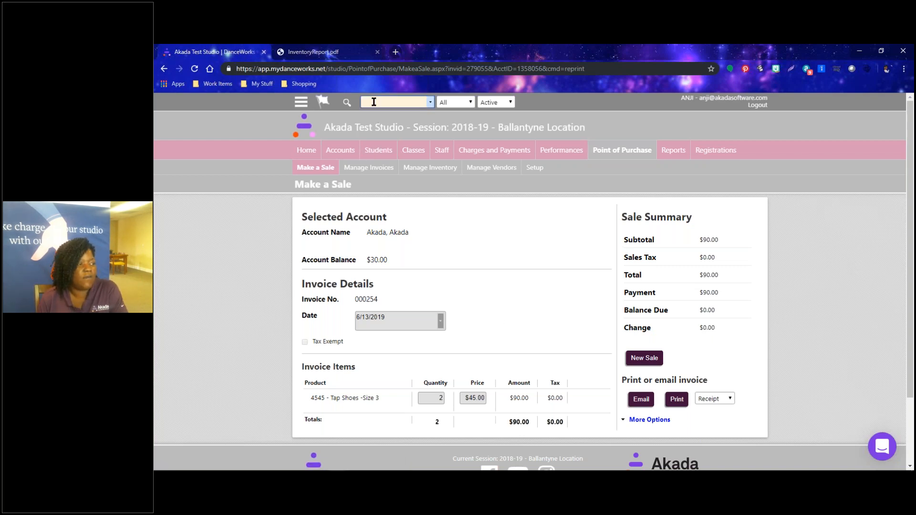
type("akad")
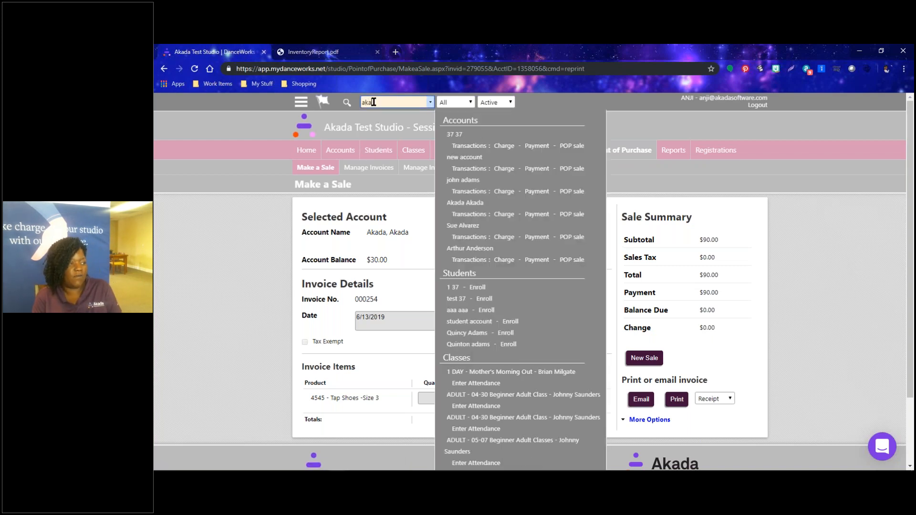
left_click(469, 146)
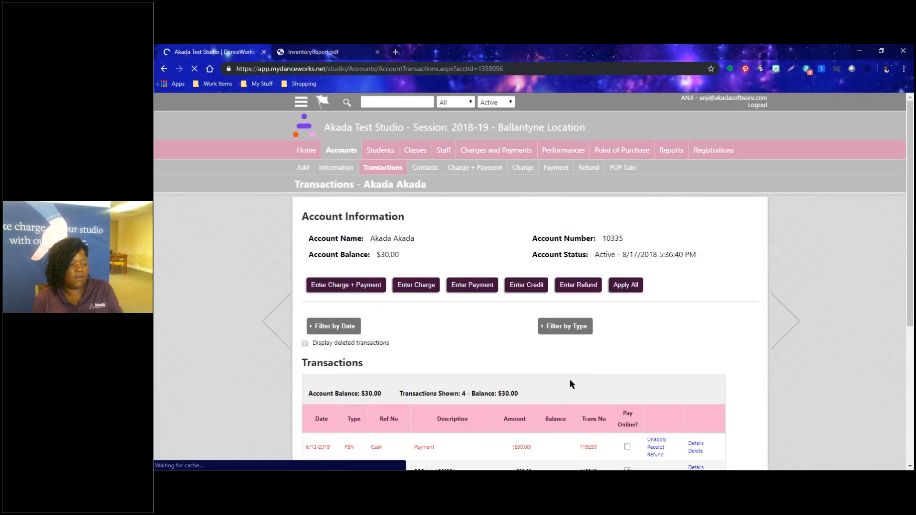
scroll(570, 380, "down", 3)
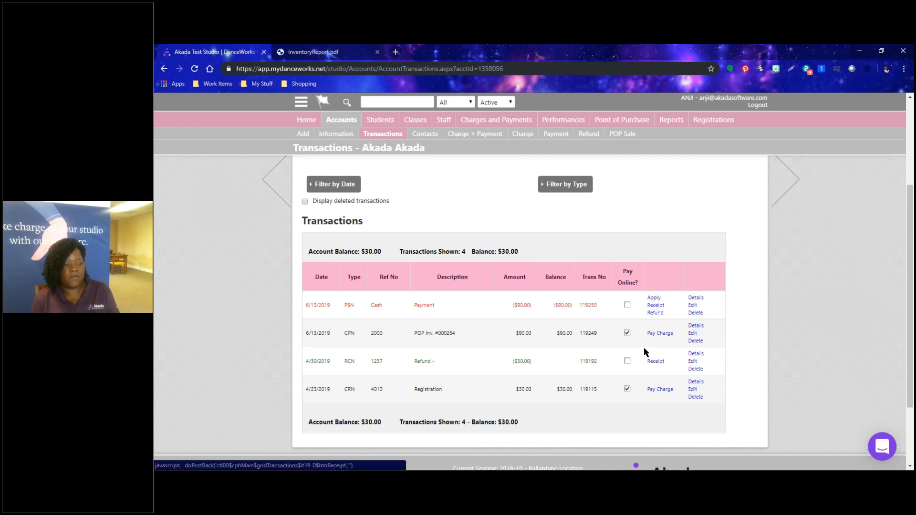
Refund the 6/13/2019 $90.00 cash payment against its open balance and dismiss the confirmation.
left_click(655, 313)
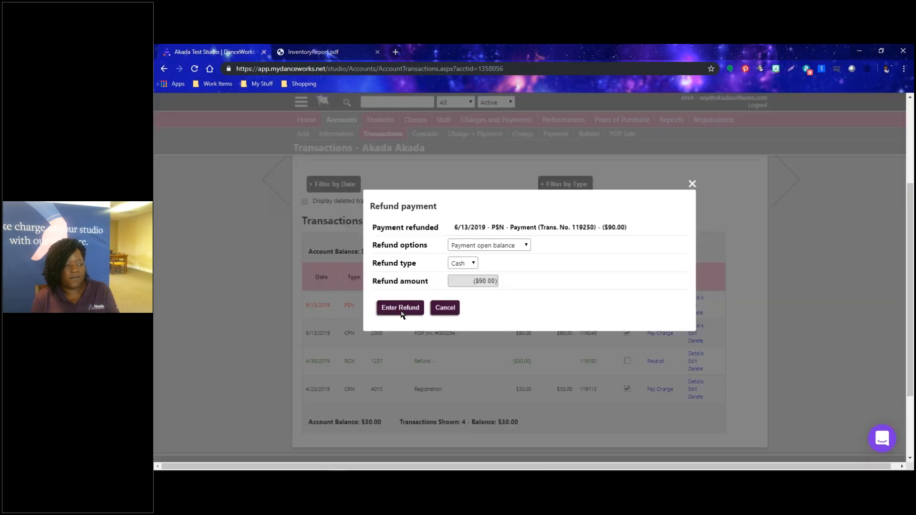
left_click(480, 246)
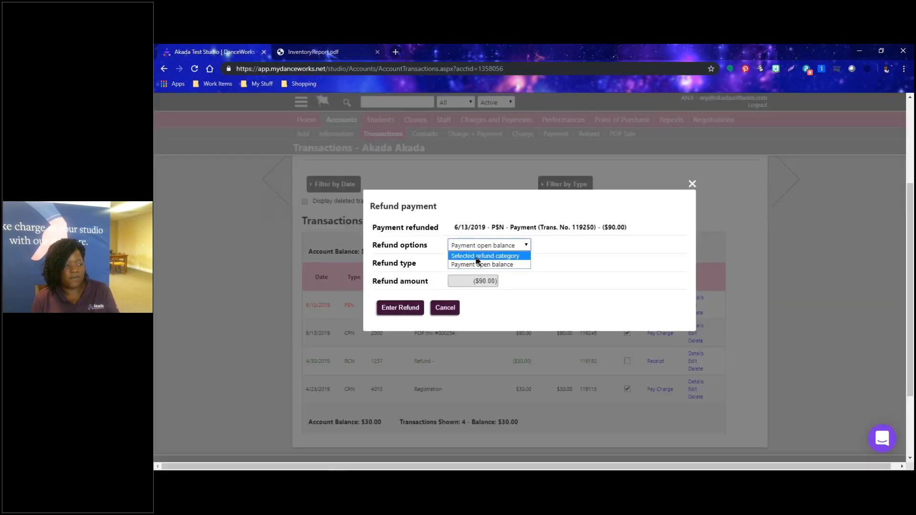
left_click(590, 242)
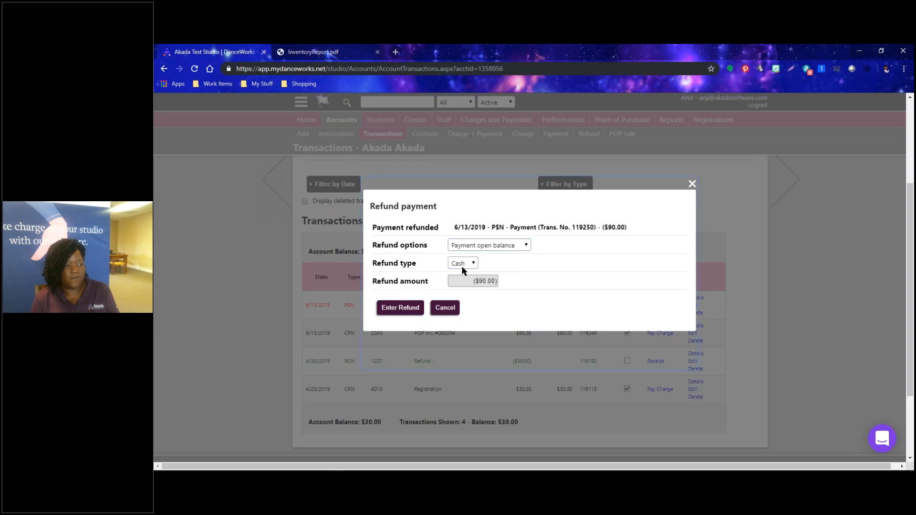
left_click(411, 309)
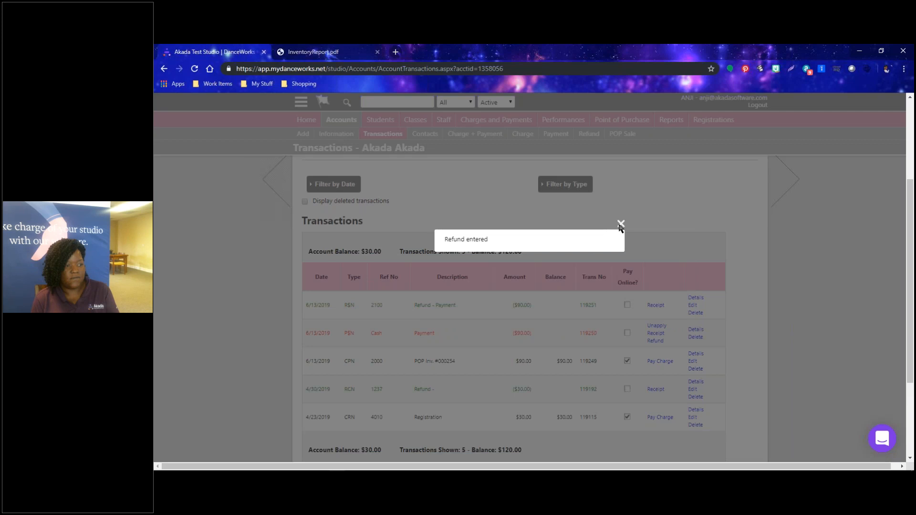
left_click(619, 223)
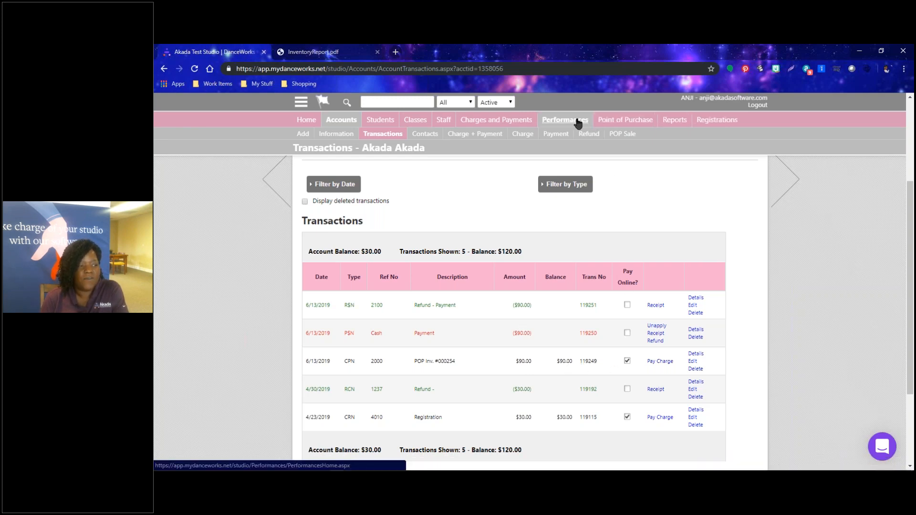
Open Manage Inventory's Receive/Issue list and scroll to Tap Shoes -Size 3 at quantity 43.
left_click(626, 118)
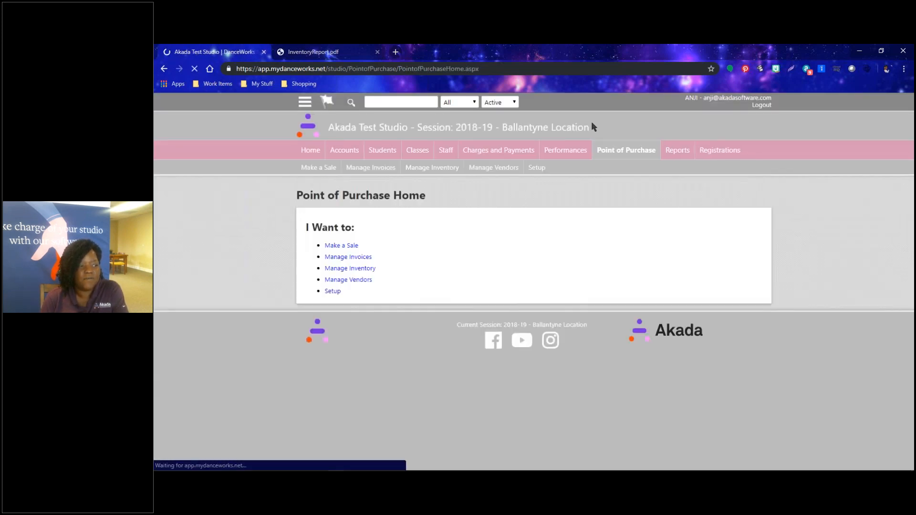
left_click(346, 269)
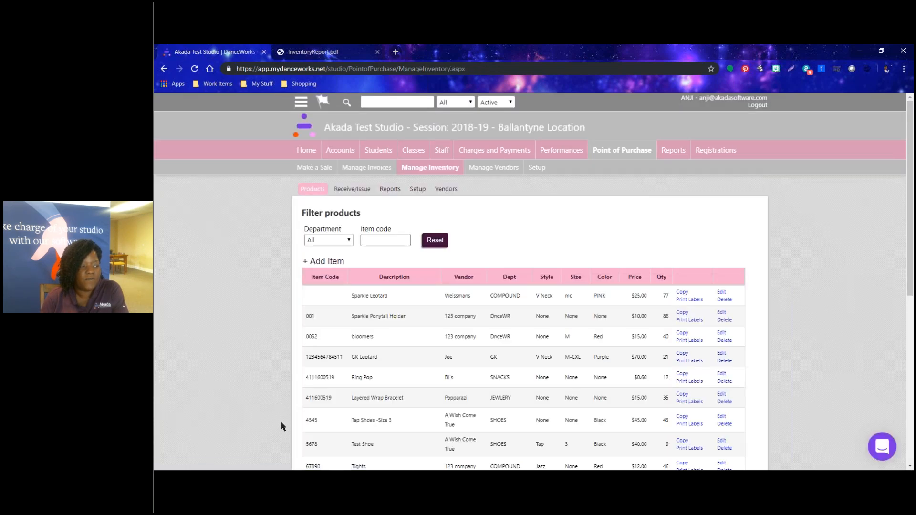
left_click(358, 190)
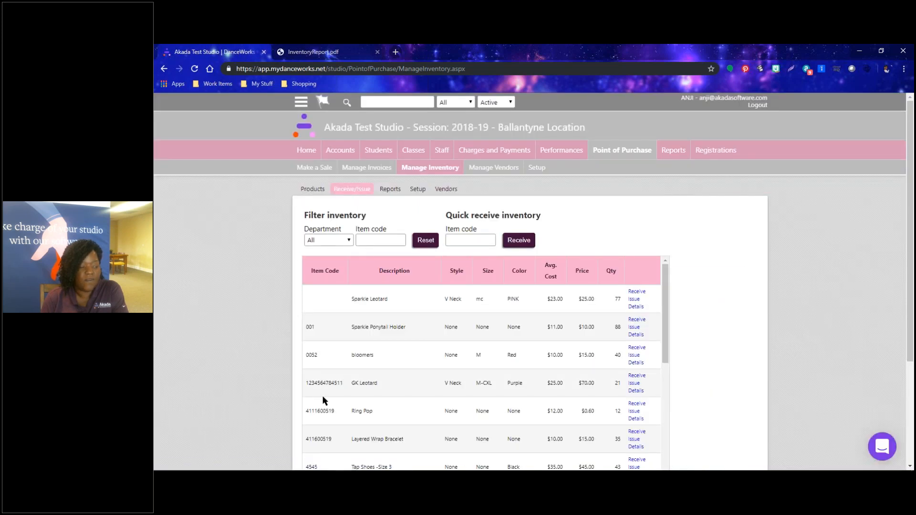
scroll(322, 396, "down", 1)
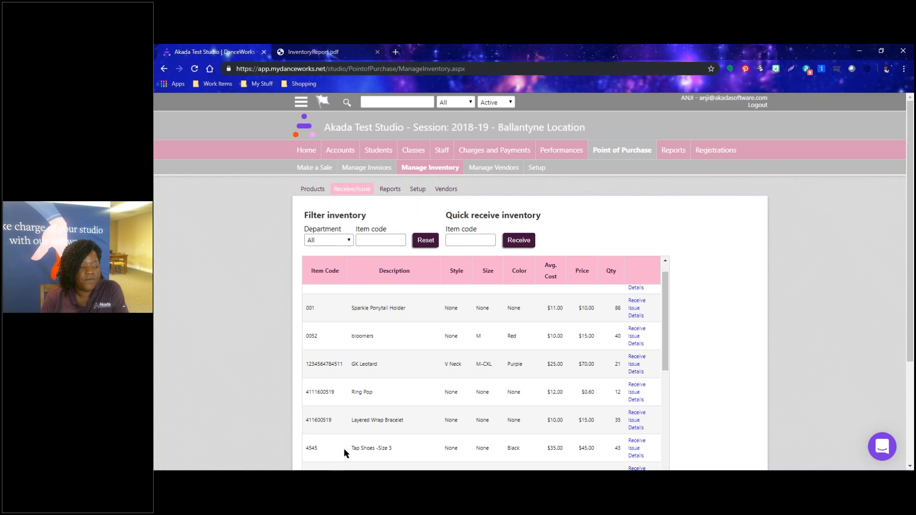
scroll(402, 446, "down", 1)
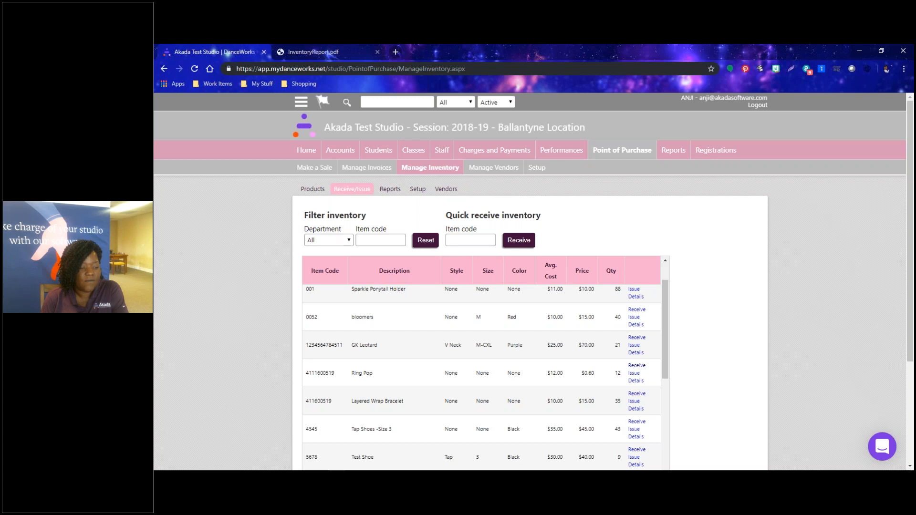
Issue quantity 1 of Tap Shoes -Size 3 with reference 'returned unworn' and confirm it.
left_click(633, 432)
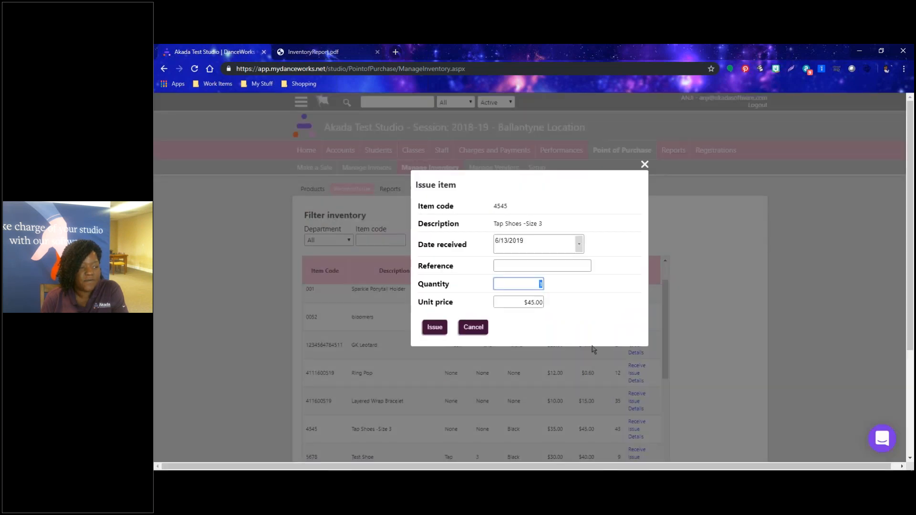
left_click(521, 262)
type("return")
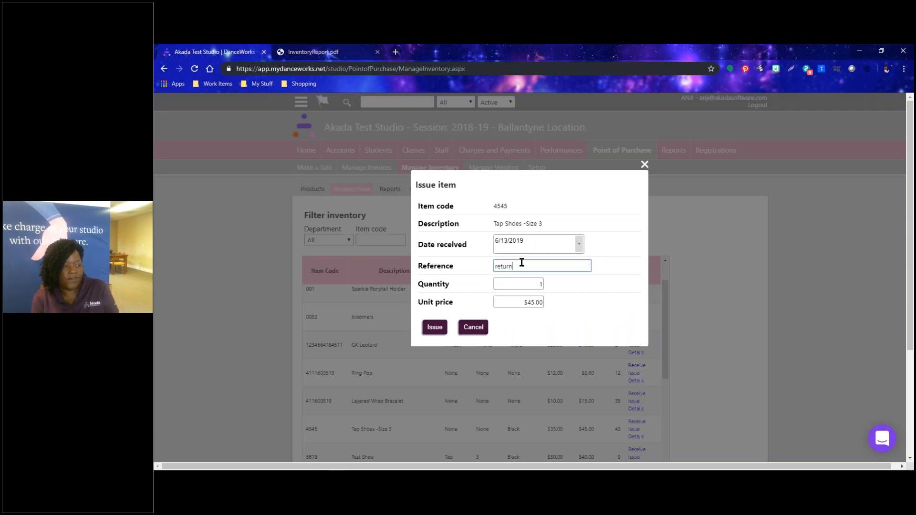
type("ed ")
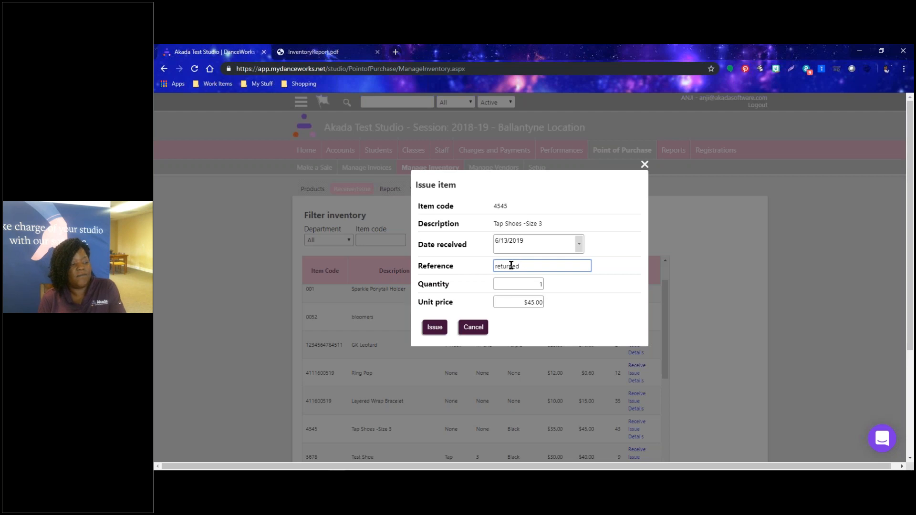
type("unworn")
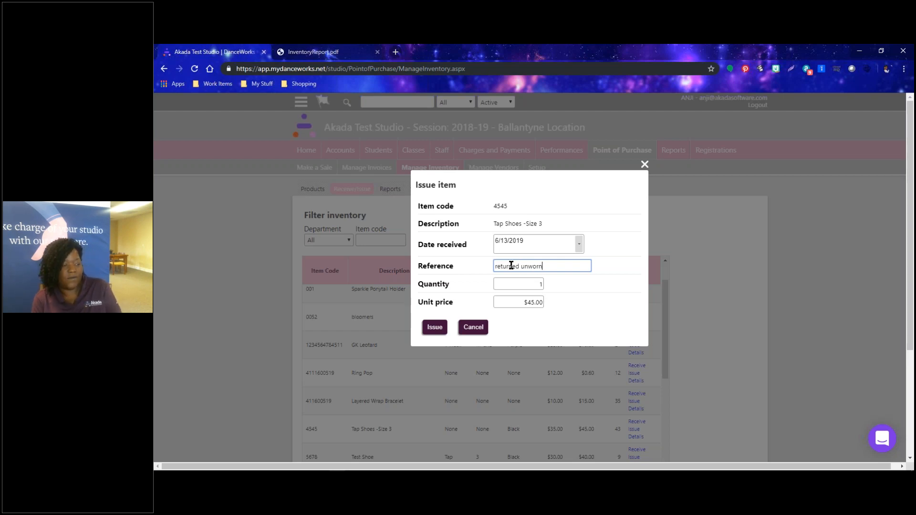
left_click(430, 328)
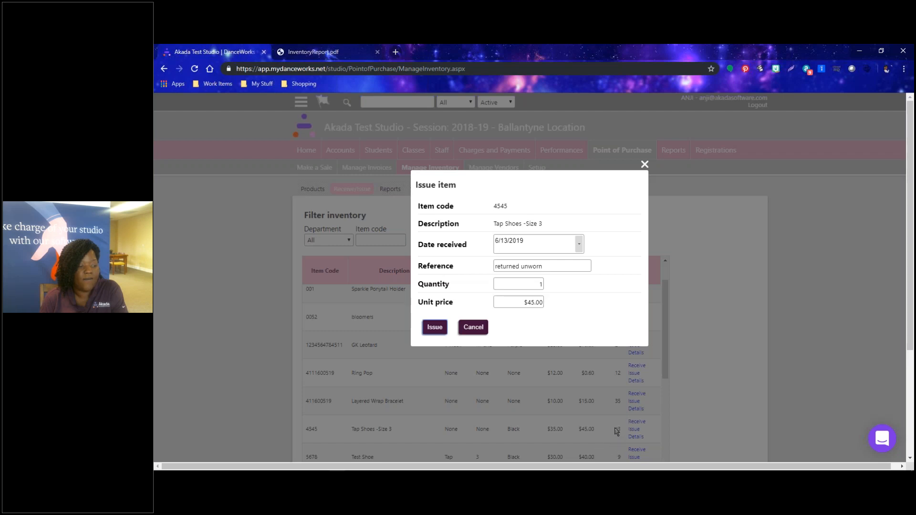
left_click(435, 327)
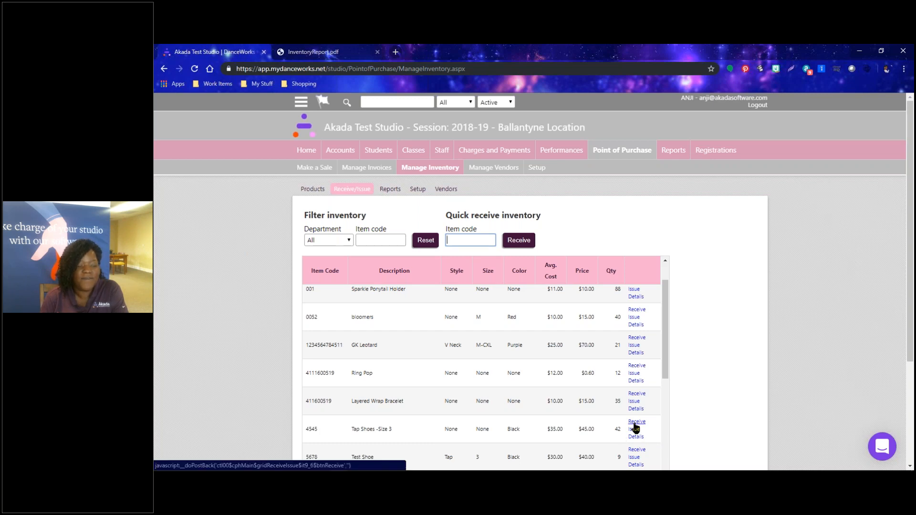
Open Tap Shoes -Size 3 Details and review its history ending with the 'returned unworn' -1 issue.
scroll(649, 420, "down", 3)
scroll(801, 362, "down", 3)
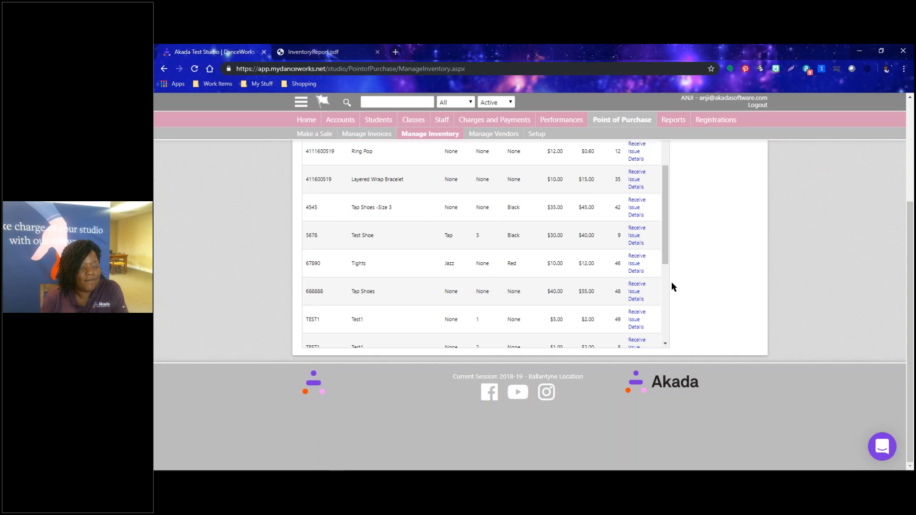
scroll(656, 282, "up", 1)
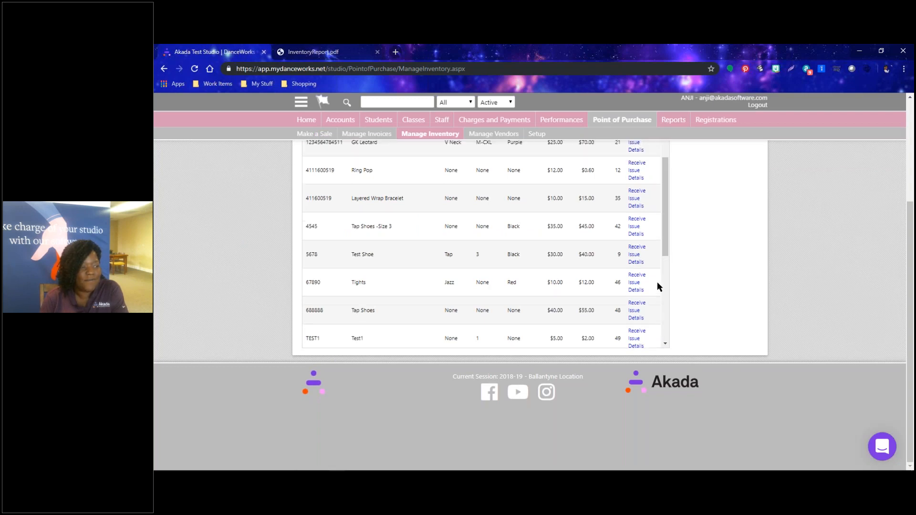
left_click(635, 234)
scroll(674, 324, "down", 4)
scroll(477, 284, "down", 3)
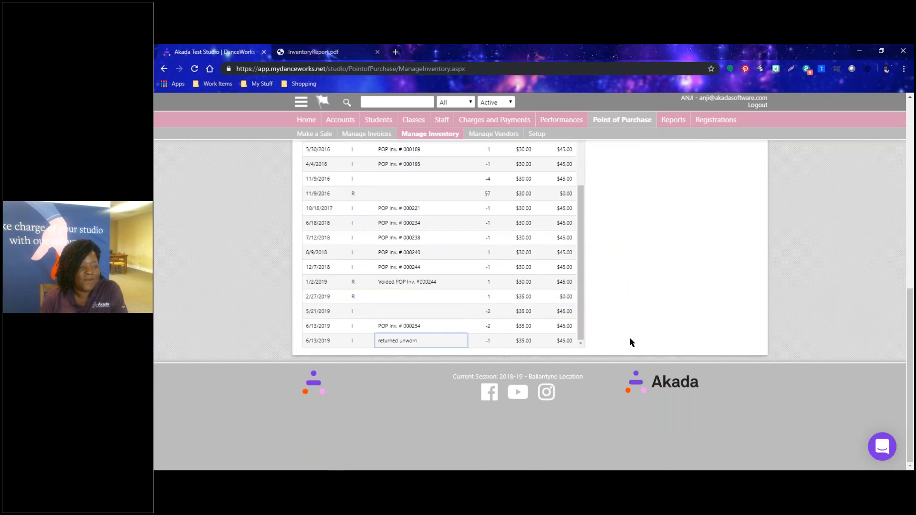
scroll(469, 384, "up", 4)
scroll(709, 319, "up", 4)
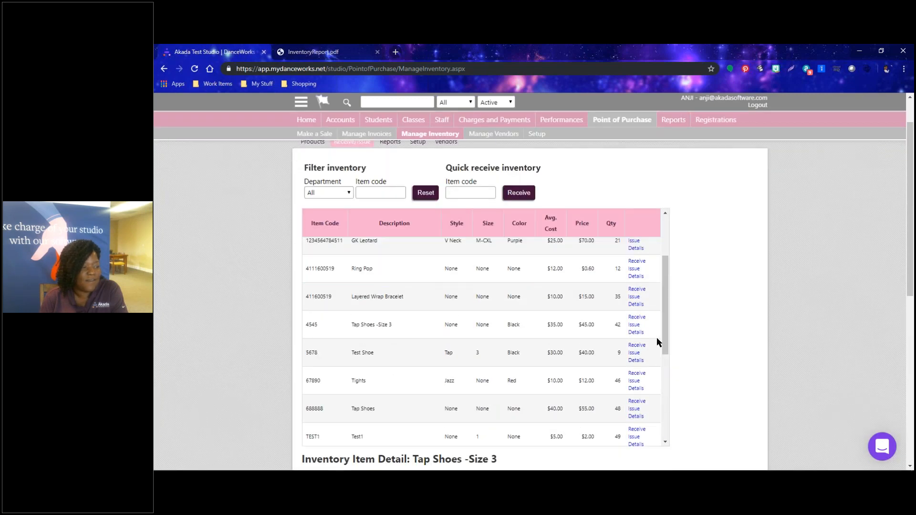
Receive quantity 2 of Tap Shoes -Size 3 under 'returned unworn' and verify stock reads 44.
left_click(637, 317)
double_click(533, 286)
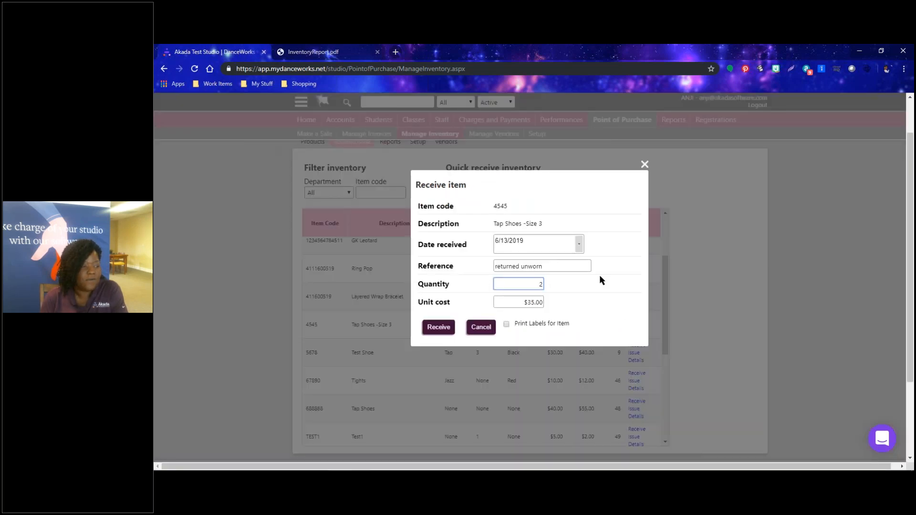
type("2")
left_click(572, 267)
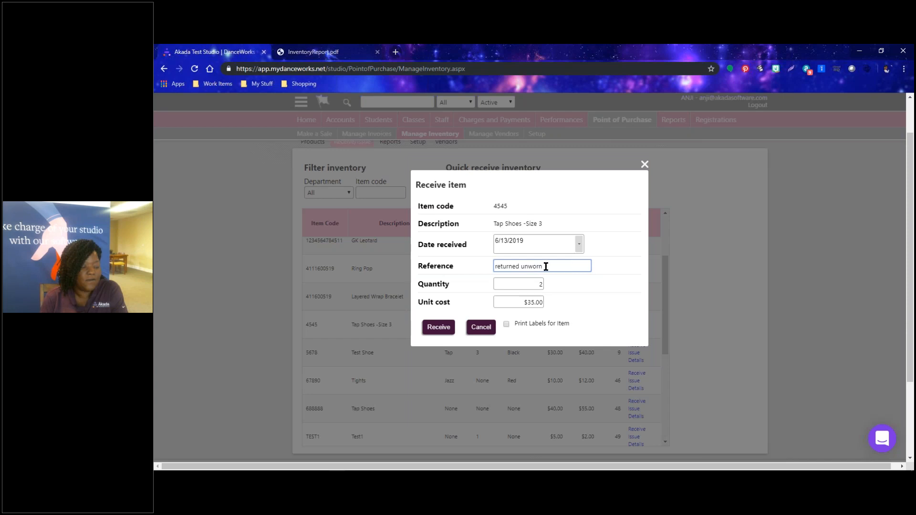
left_click(444, 330)
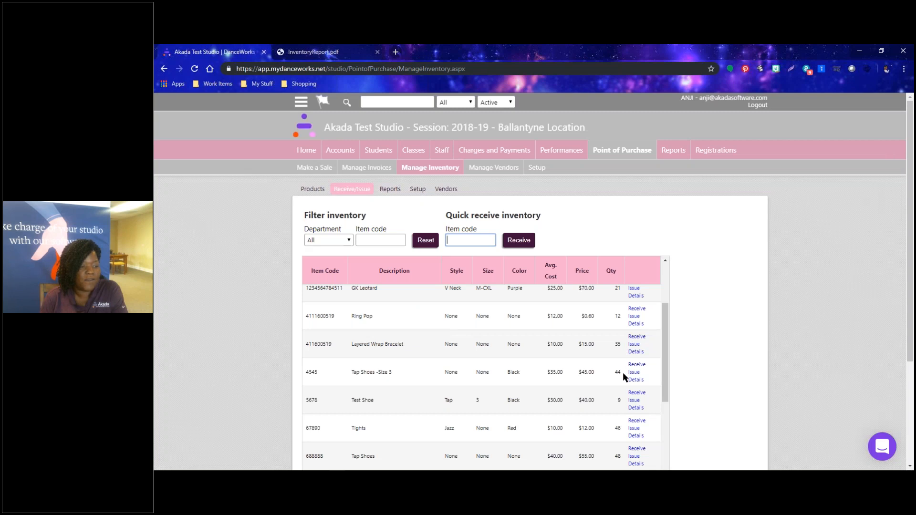
double_click(610, 373)
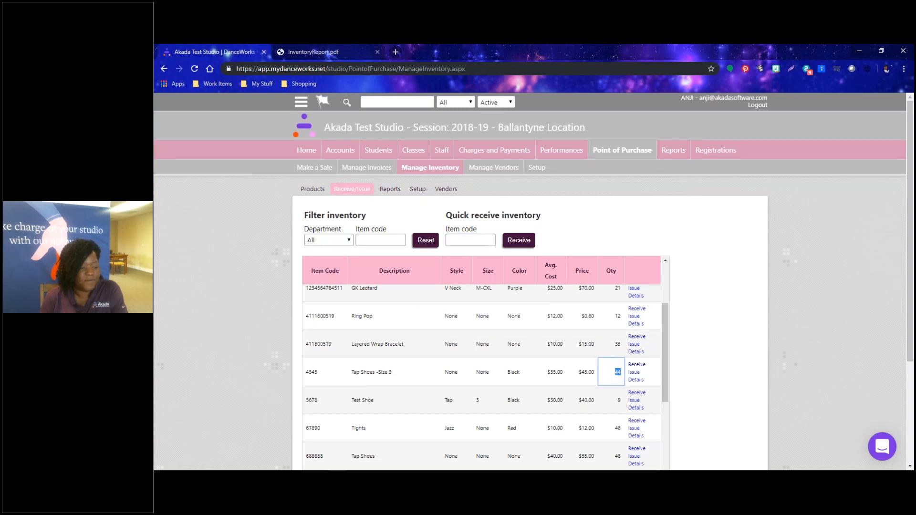
left_click(837, 346)
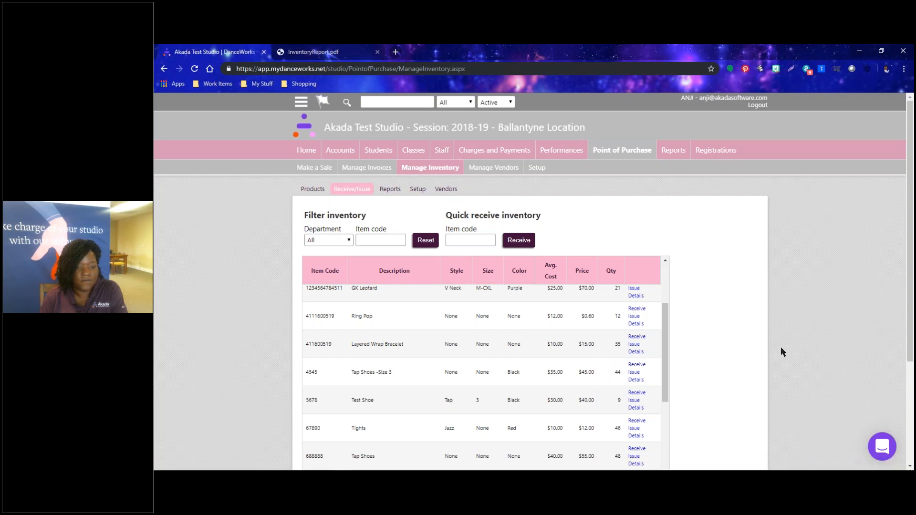
scroll(780, 352, "down", 3)
scroll(780, 352, "up", 3)
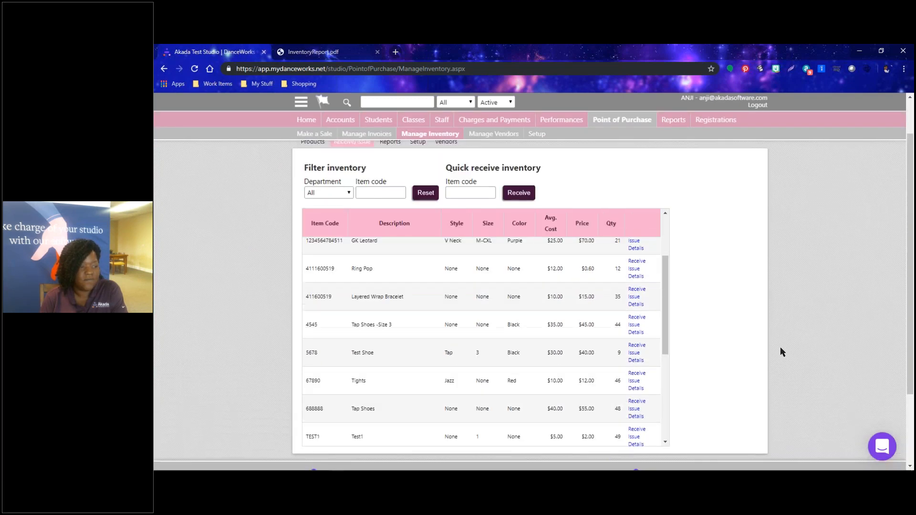
scroll(781, 352, "down", 3)
scroll(780, 352, "up", 3)
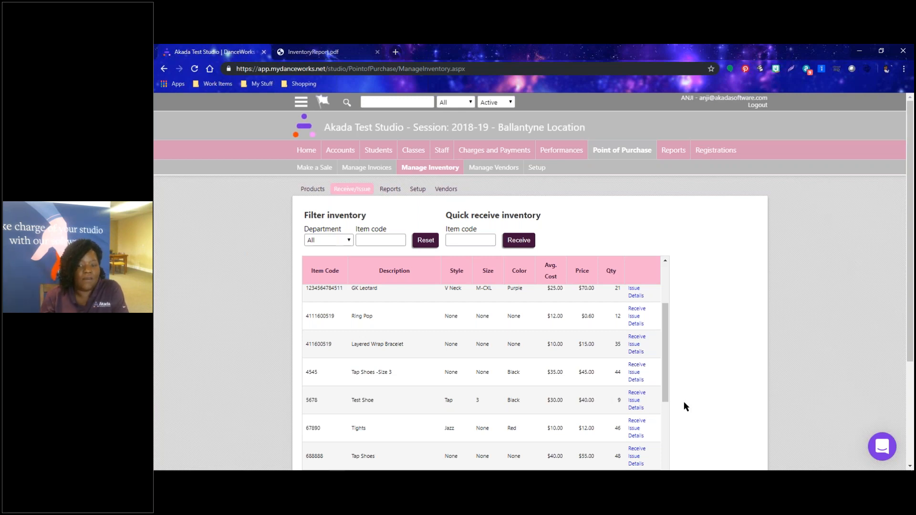
Generate the Inventory Listing By Product Code PDF and open InventoryReport (1).pdf.
left_click(399, 193)
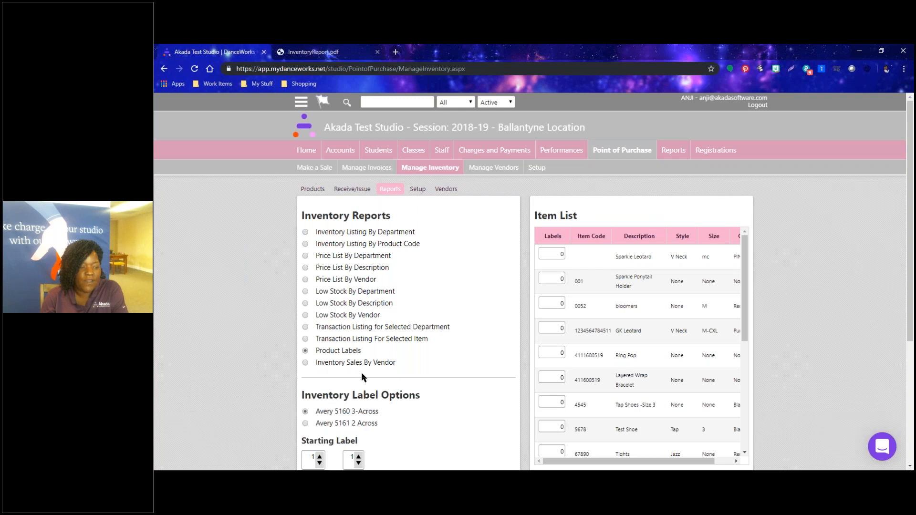
scroll(334, 291, "down", 2)
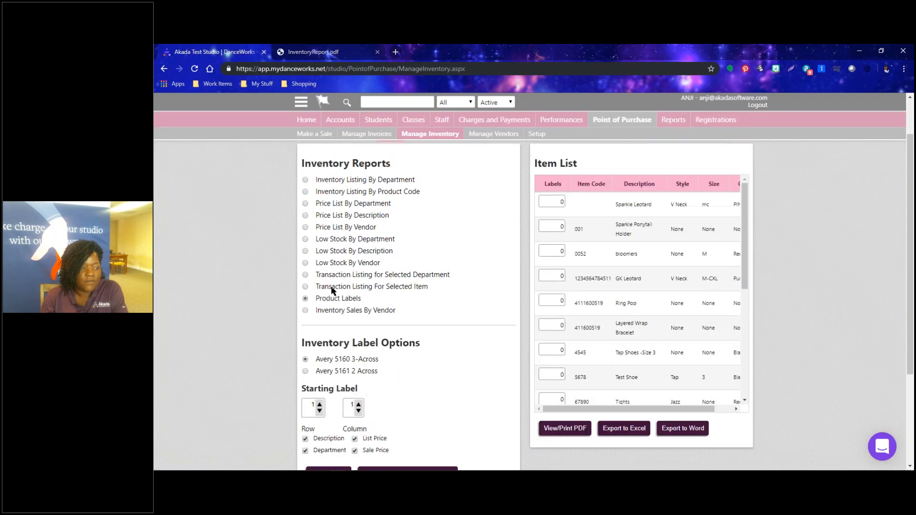
scroll(331, 290, "up", 2)
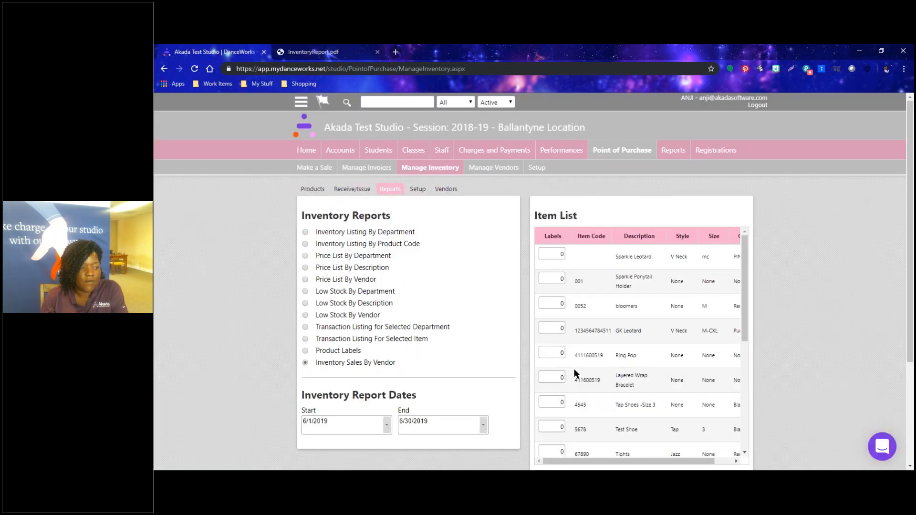
left_click(336, 242)
left_click(566, 219)
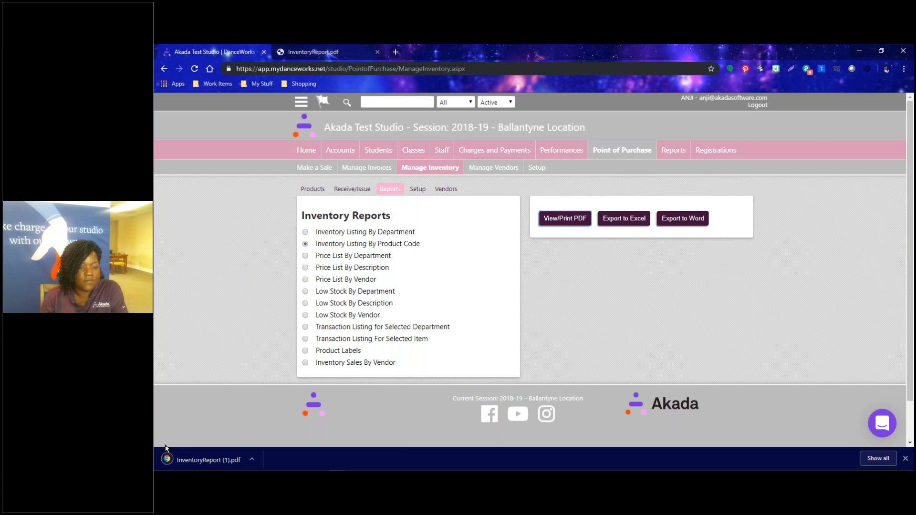
left_click(210, 460)
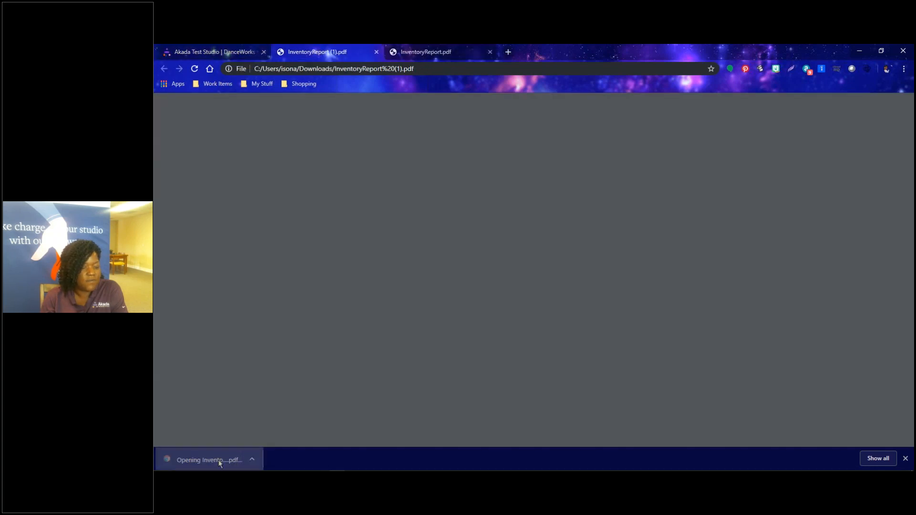
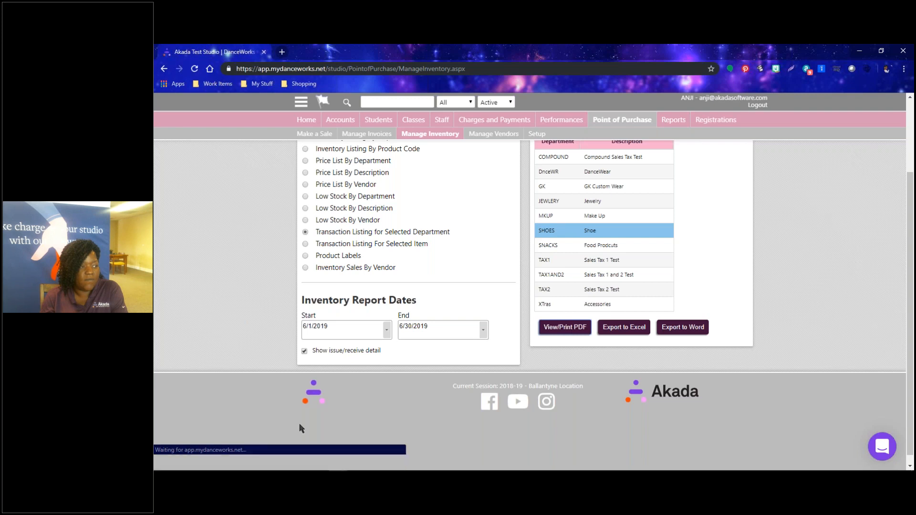
View the SHOES transaction listing PDF for 6/1/2019–6/30/2019, then close it.
left_click(193, 460)
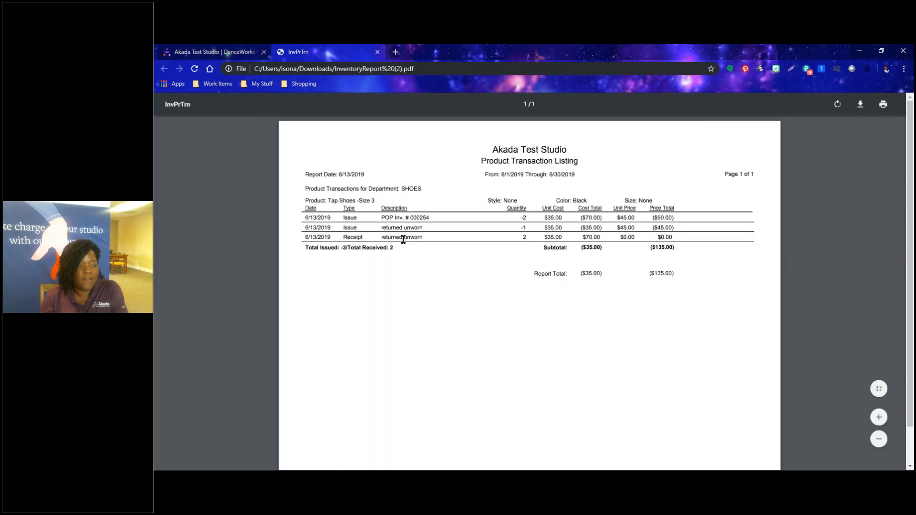
scroll(563, 344, "down", 1)
scroll(563, 345, "up", 1)
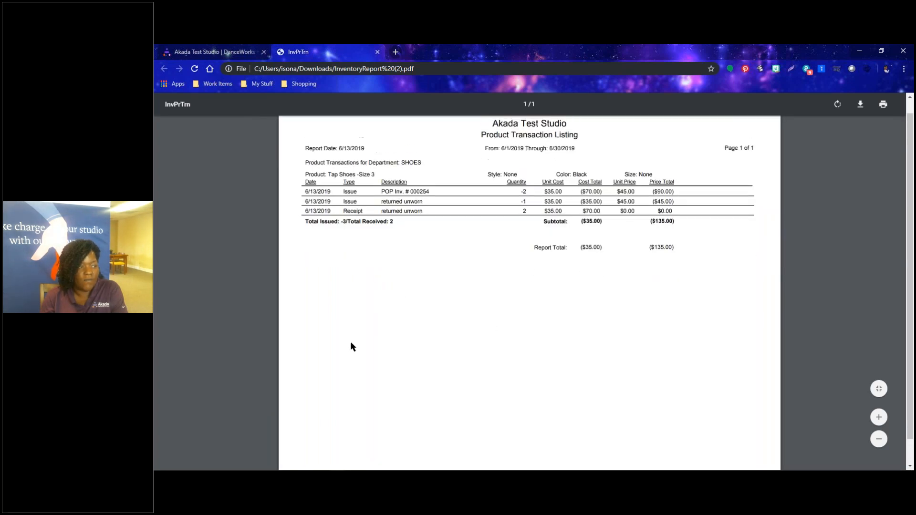
left_click(377, 52)
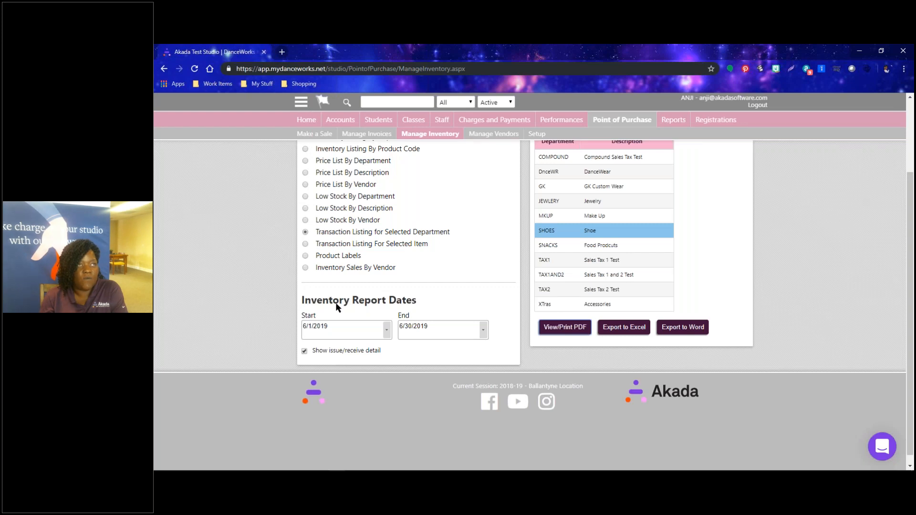
scroll(706, 319, "up", 2)
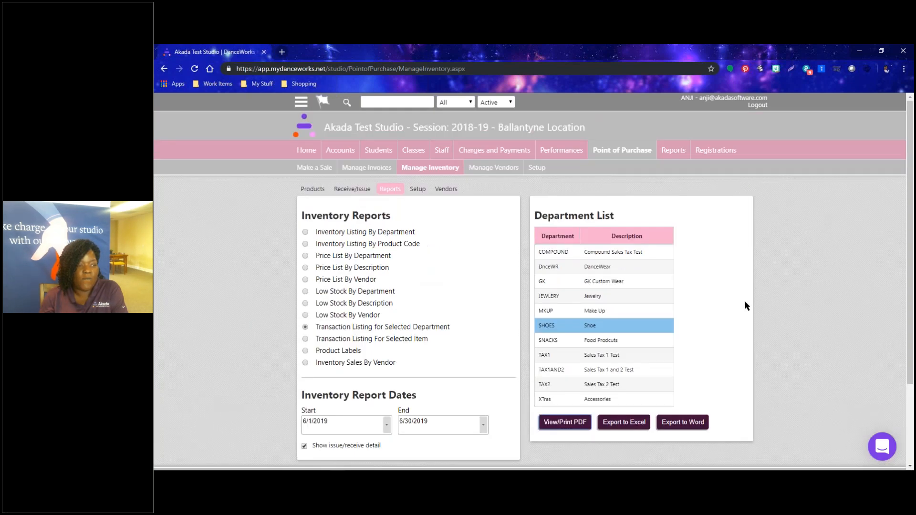
Go to Reports > Financial > Income to show the income report types and date range.
left_click(673, 150)
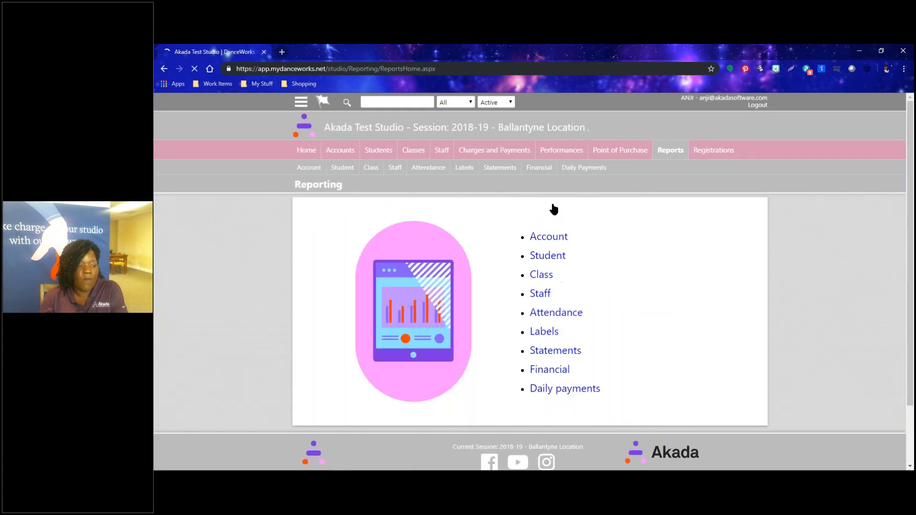
left_click(539, 373)
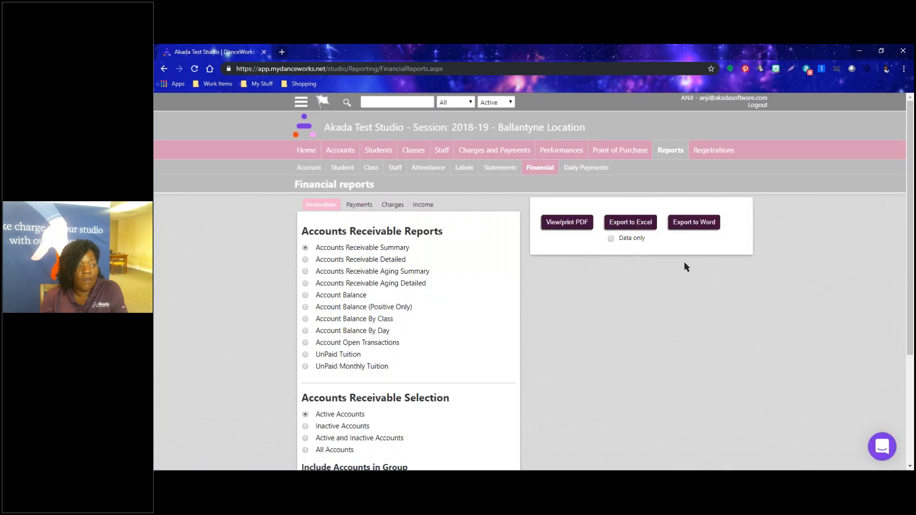
left_click(426, 208)
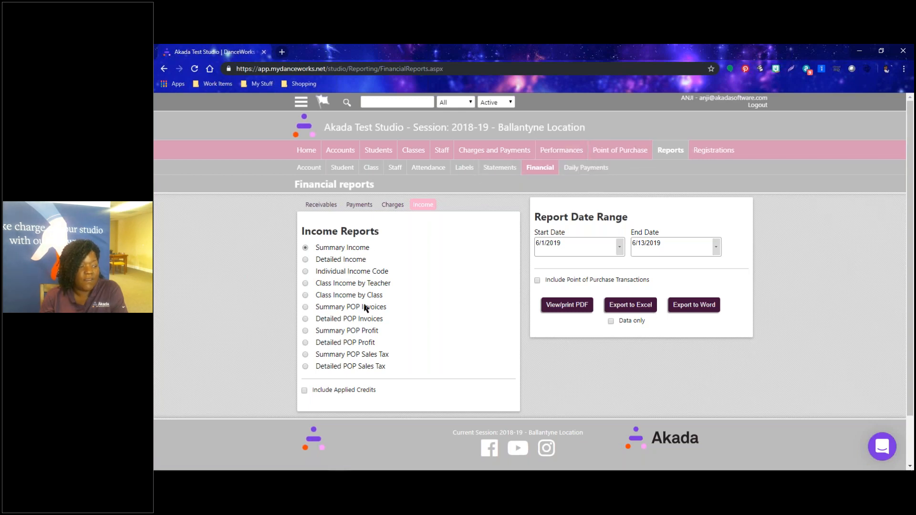
left_click_drag(324, 307, 372, 374)
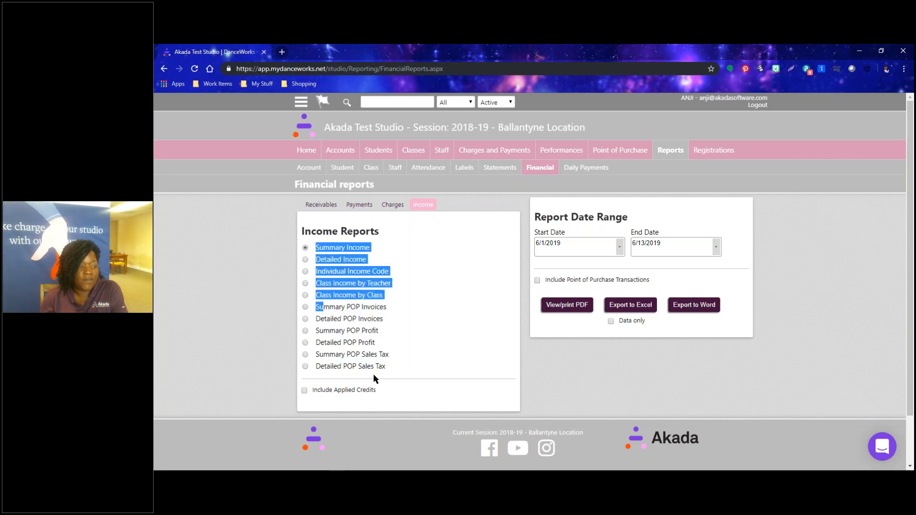
left_click(373, 373)
Select Summary POP Invoices and generate it as IncomeReport.pdf for 6/1/2019–6/13/2019.
left_click(305, 307)
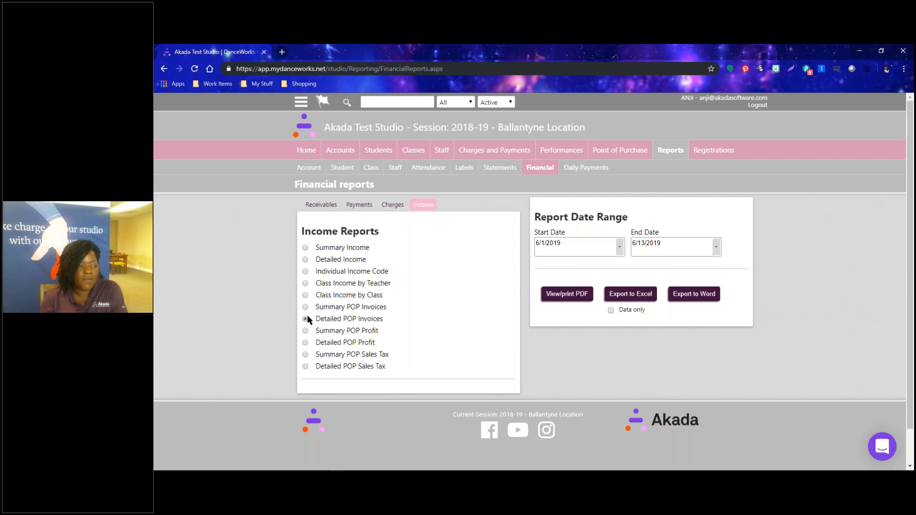
left_click(305, 332)
left_click(304, 356)
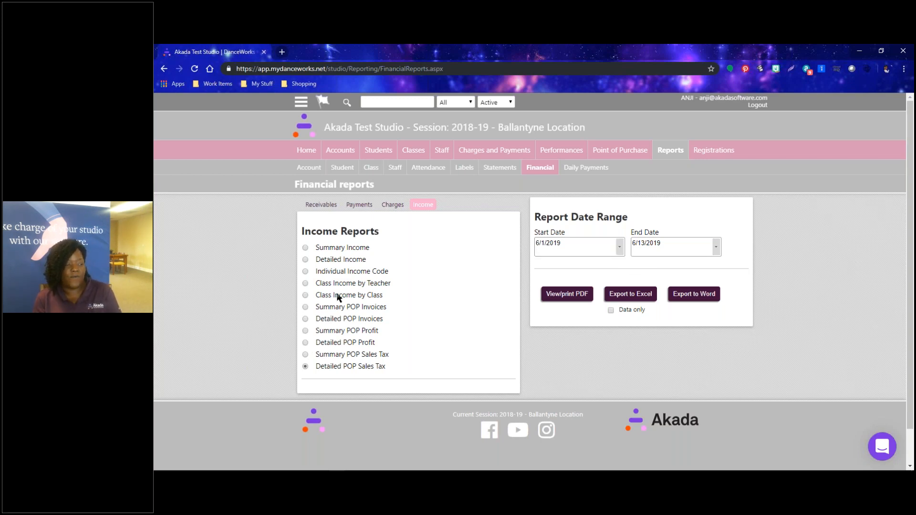
left_click(340, 309)
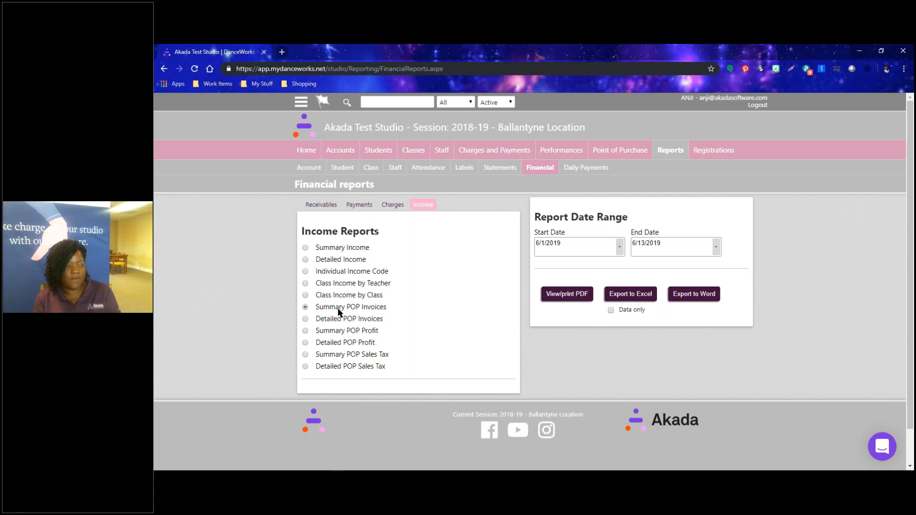
left_click(578, 297)
left_click(190, 470)
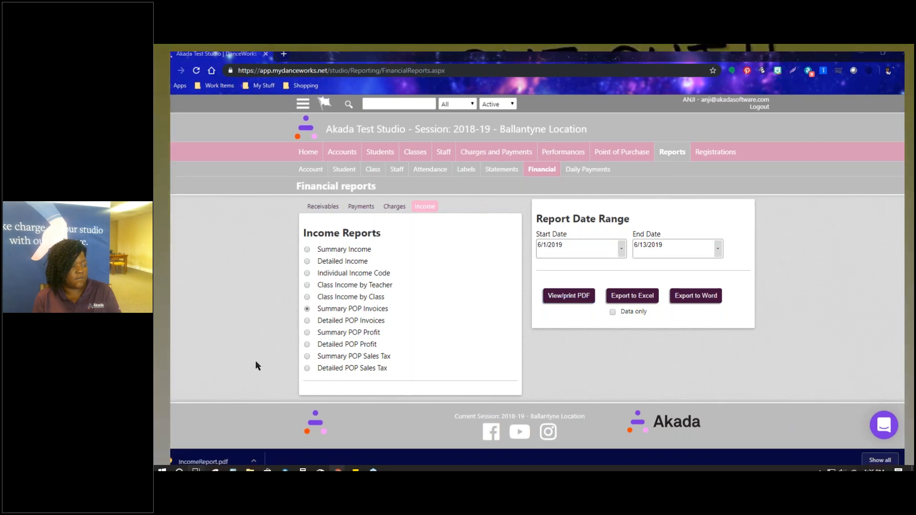
Open IncomeReport.pdf, check its 3 invoices totalling $95.08, and return to Financial reports.
left_click(198, 460)
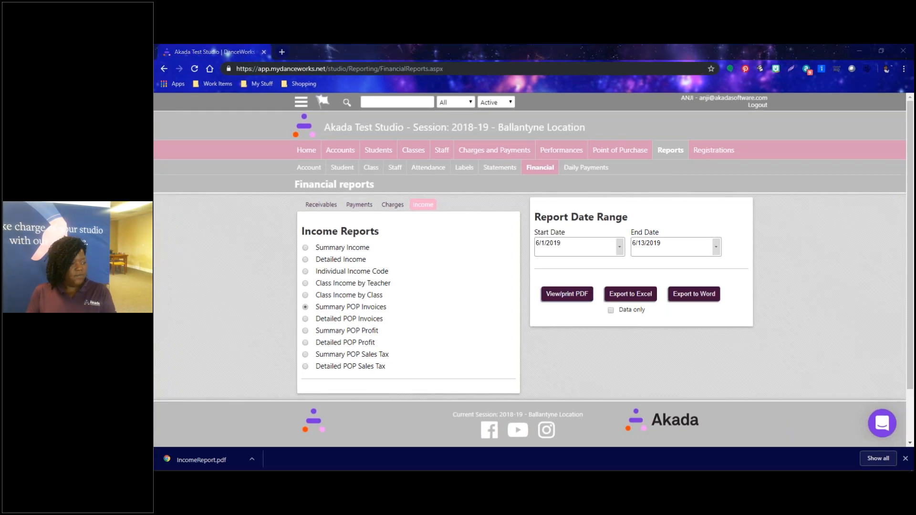
left_click(205, 458)
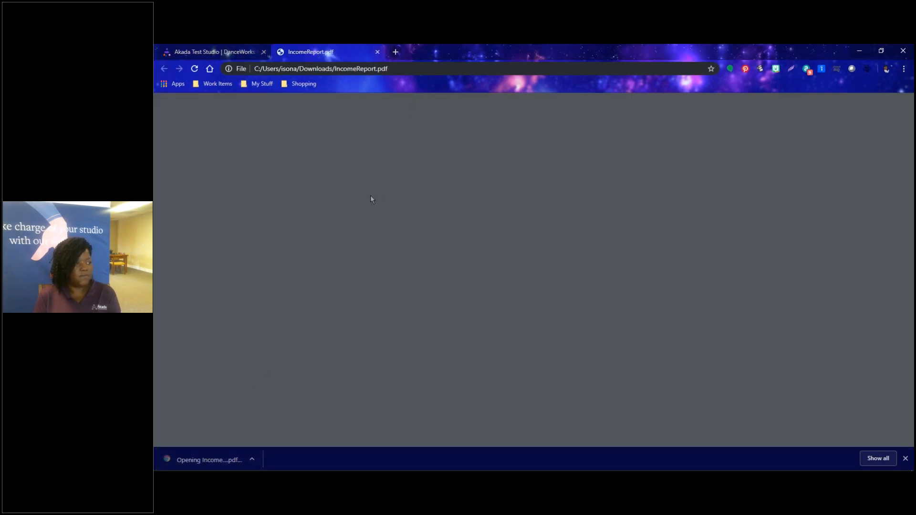
scroll(529, 281, "up", 2)
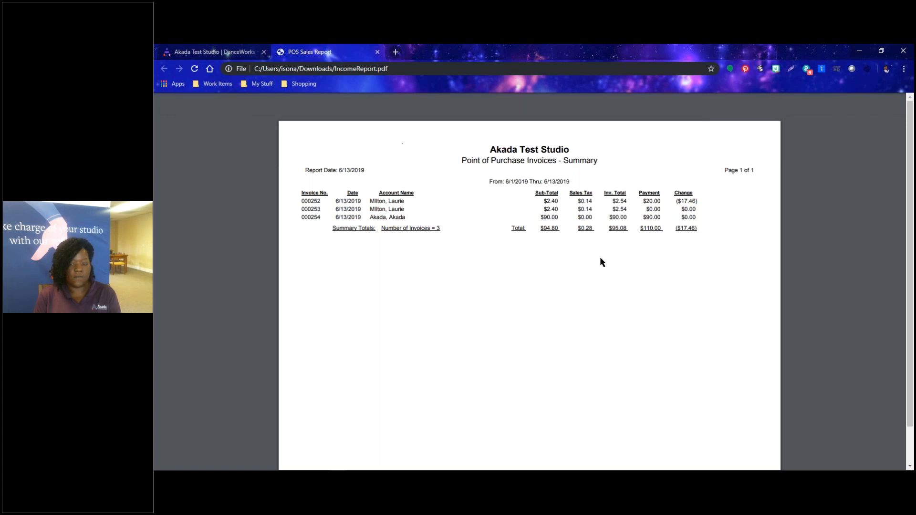
left_click(187, 55)
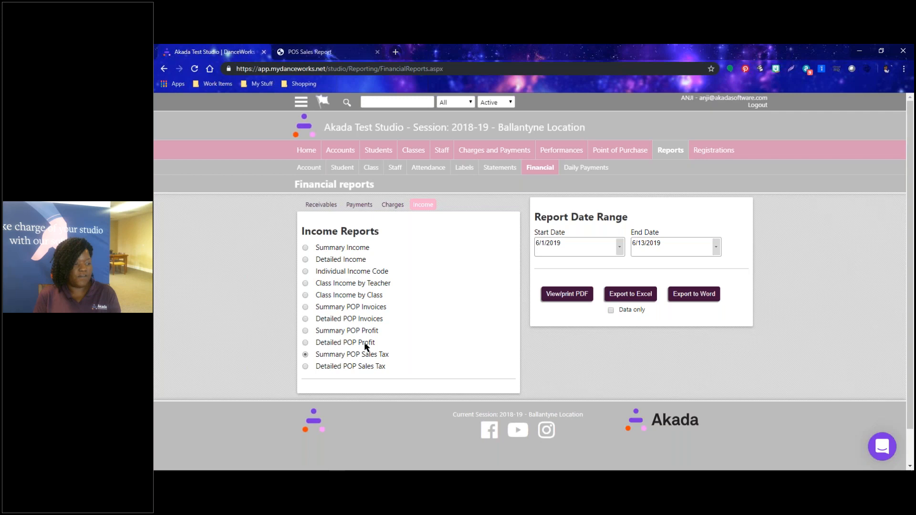
Change the report start date to 01/01/2019 and generate the Summary POP Sales Tax PDF.
left_click(574, 245)
type("01/01/2019")
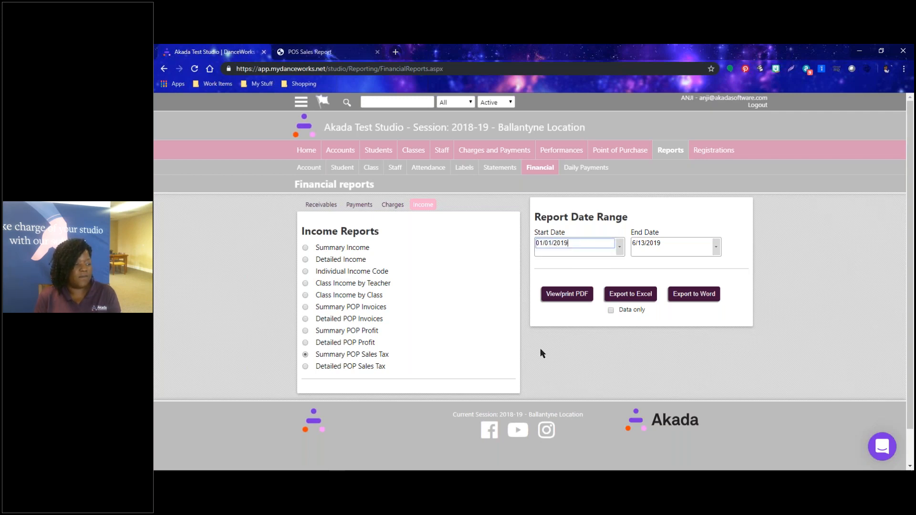
left_click(561, 301)
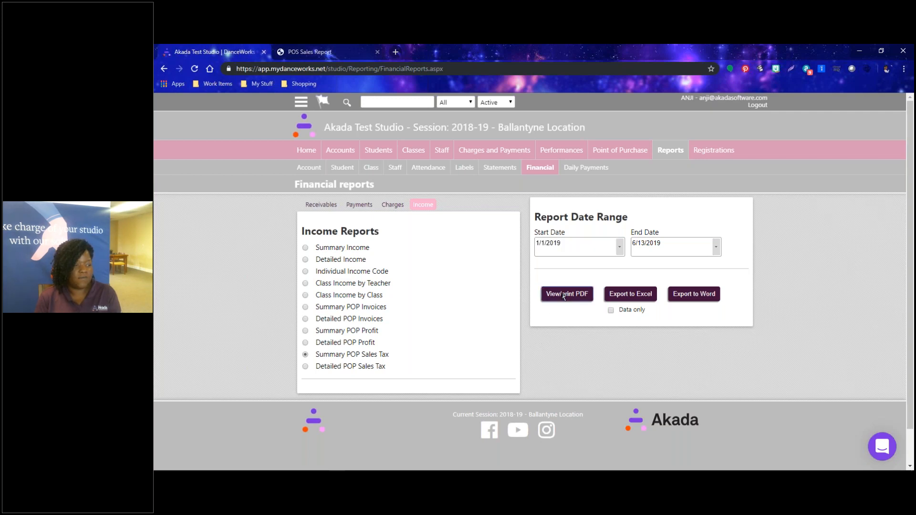
Review the sales tax report PDF, close it, and reselect Summary POP Invoices.
left_click(213, 459)
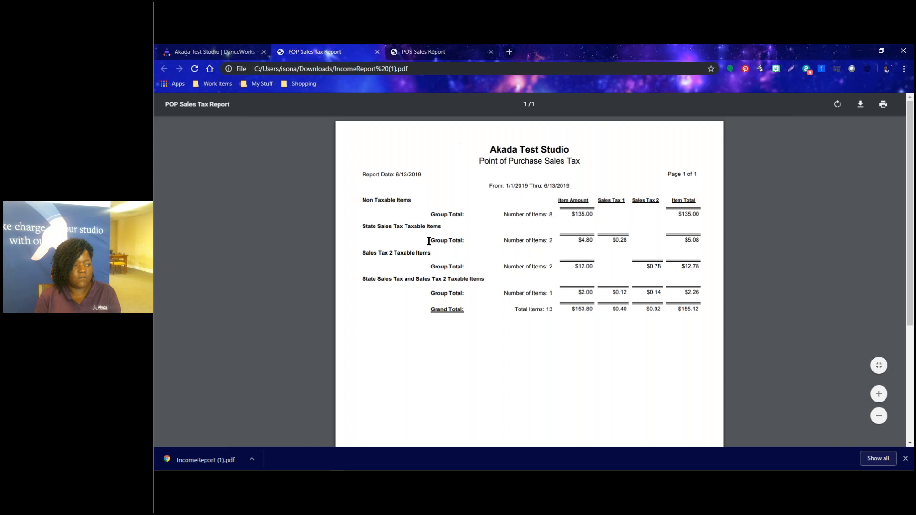
scroll(425, 348, "down", 2)
scroll(425, 348, "up", 2)
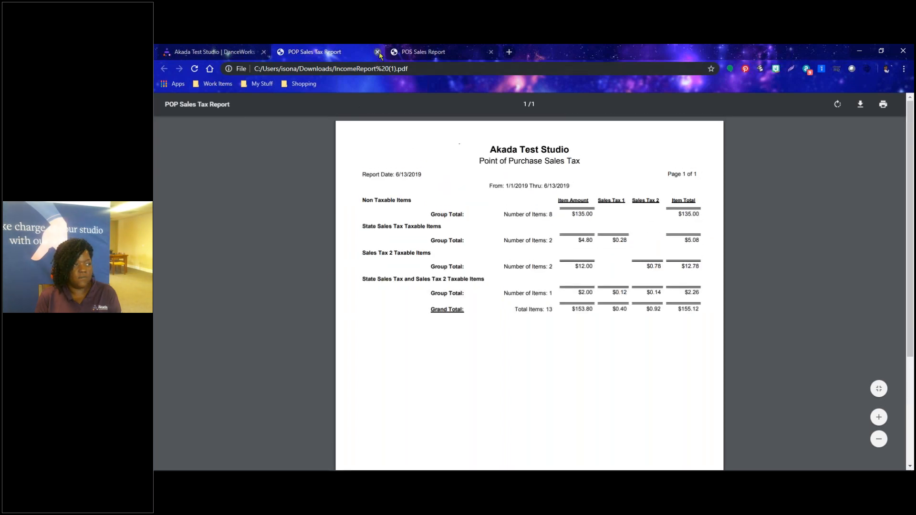
left_click(378, 52)
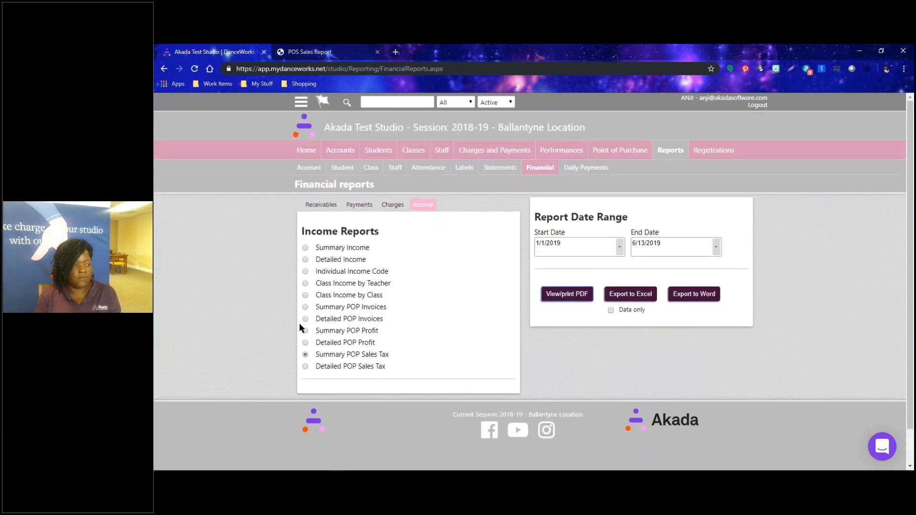
left_click(324, 308)
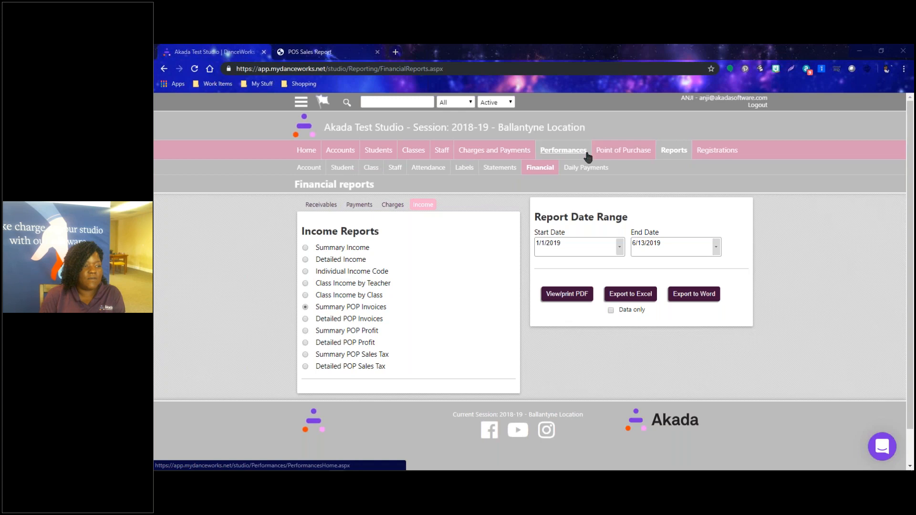
Start sale invoice 000255 dated 6/13/2019 and assign it to a customer from the Account List.
left_click(616, 151)
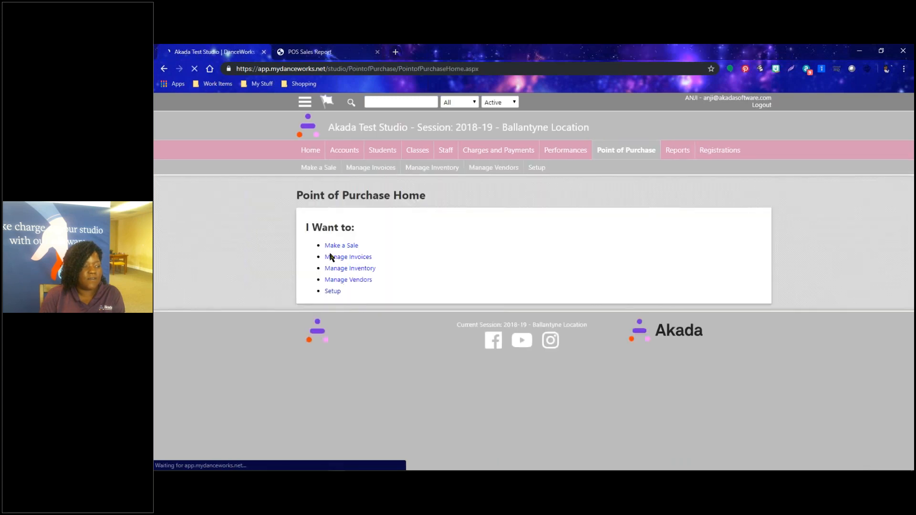
left_click(341, 246)
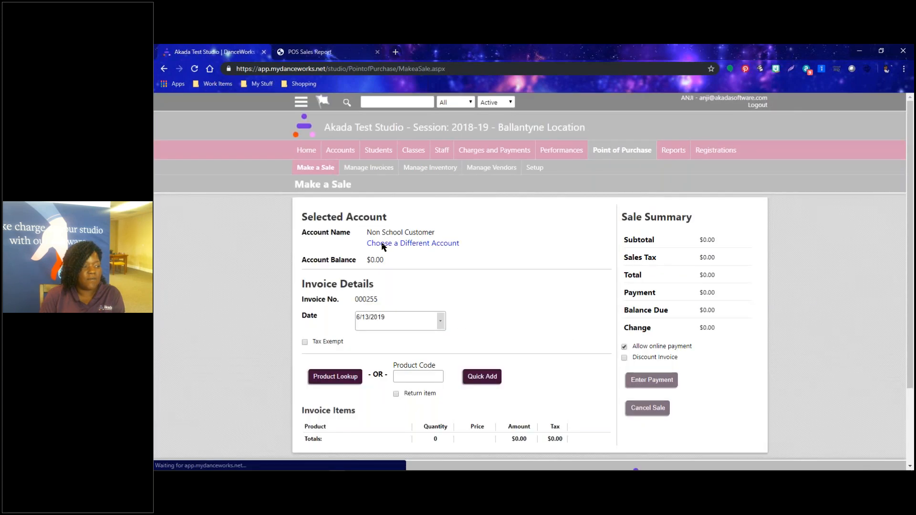
left_click(380, 244)
scroll(435, 394, "down", 12)
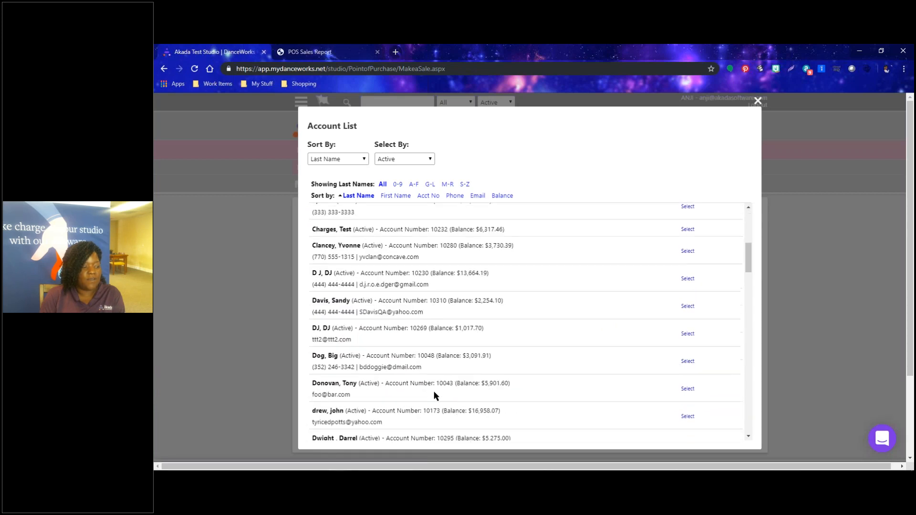
scroll(435, 392, "down", 8)
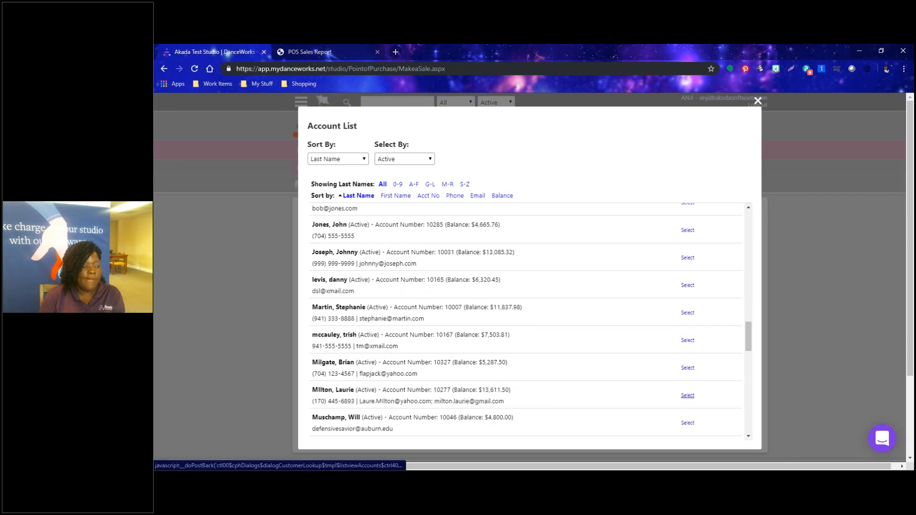
left_click(688, 395)
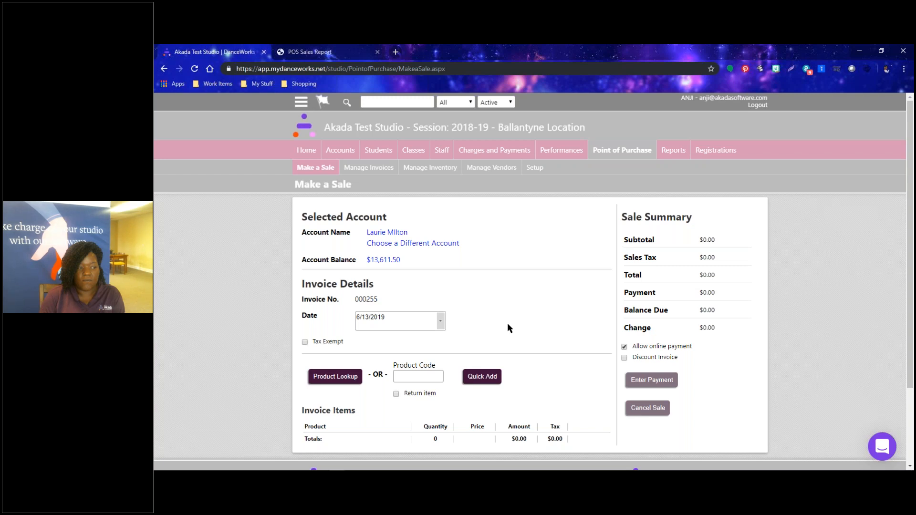
scroll(507, 328, "down", 2)
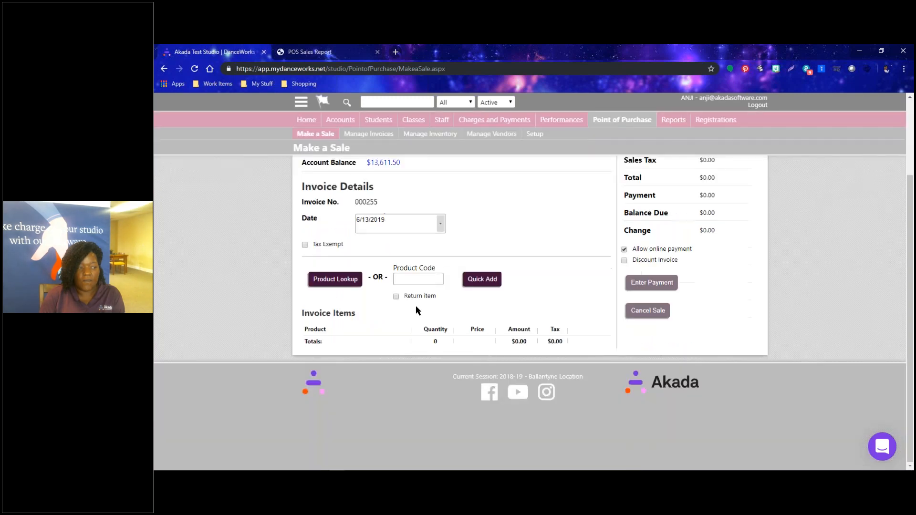
Add one 0052 - bloomers at $15.00 to invoice 000255, bringing the total to $15.00.
left_click(342, 282)
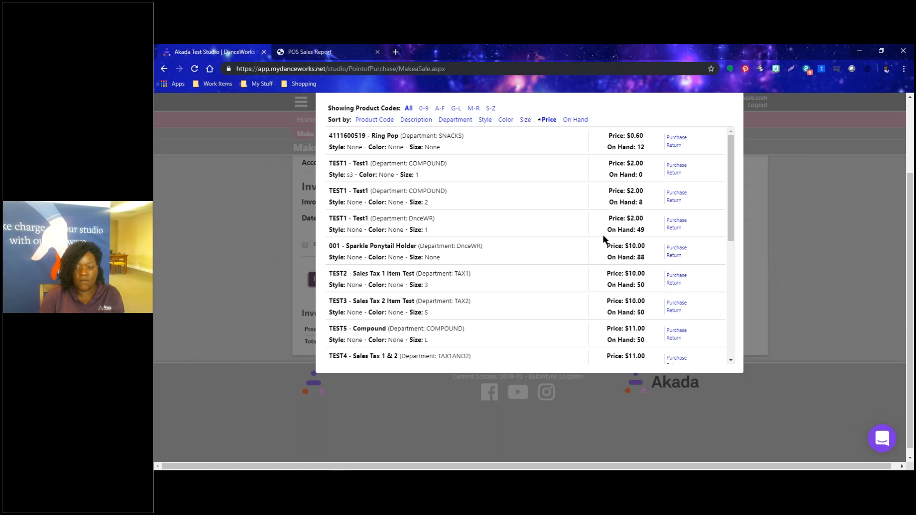
scroll(560, 232, "up", 2)
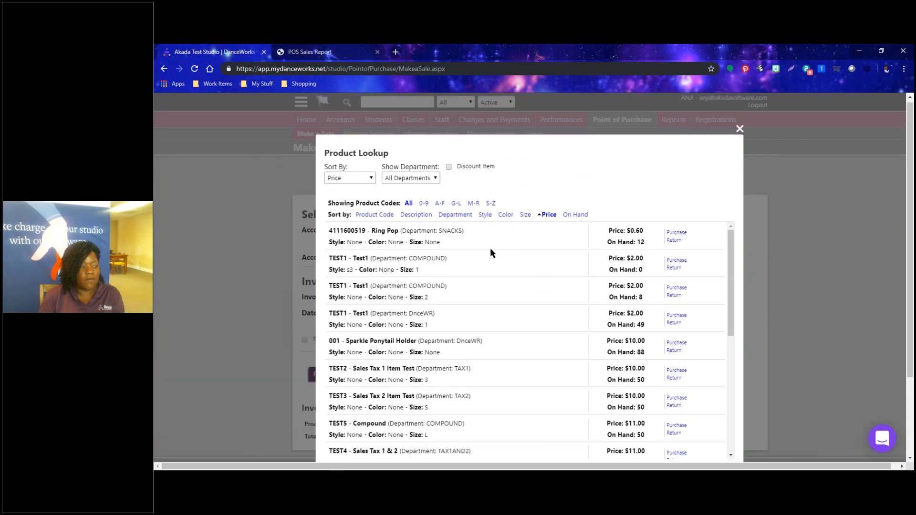
scroll(481, 323, "down", 3)
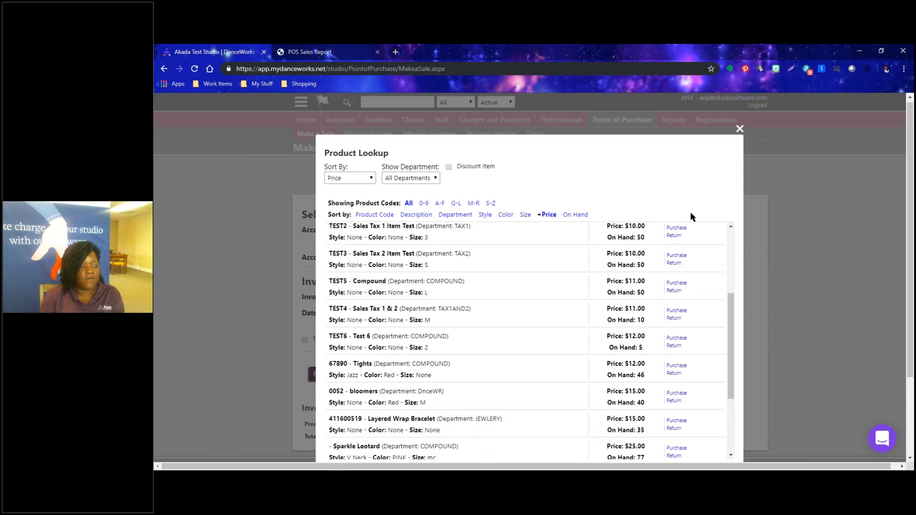
left_click(739, 130)
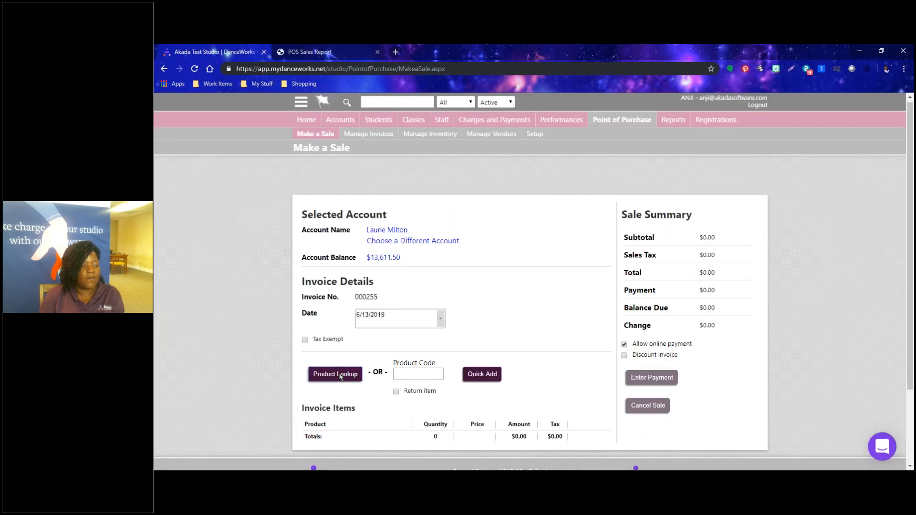
left_click(341, 376)
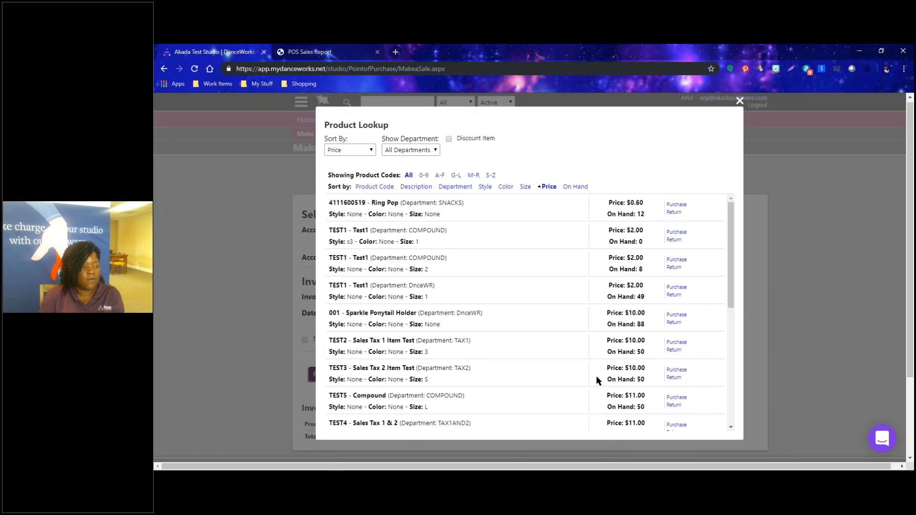
scroll(597, 377, "down", 3)
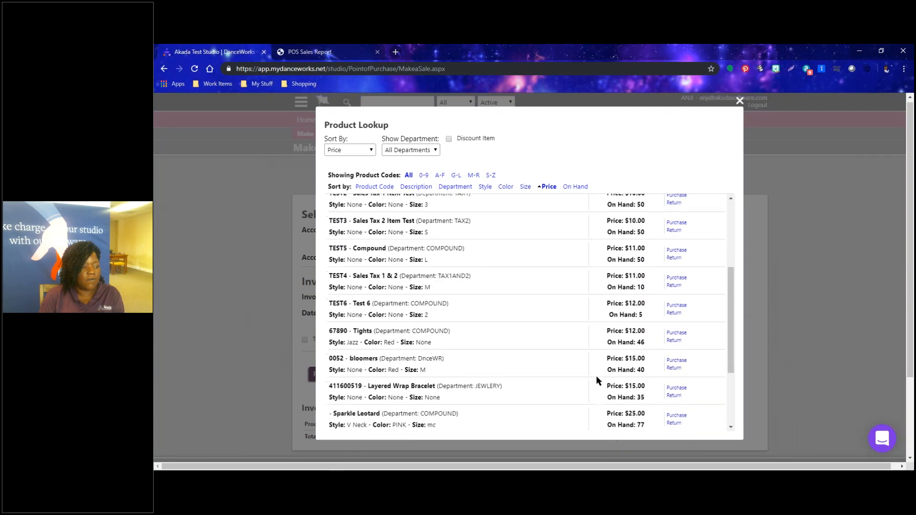
scroll(596, 380, "down", 1)
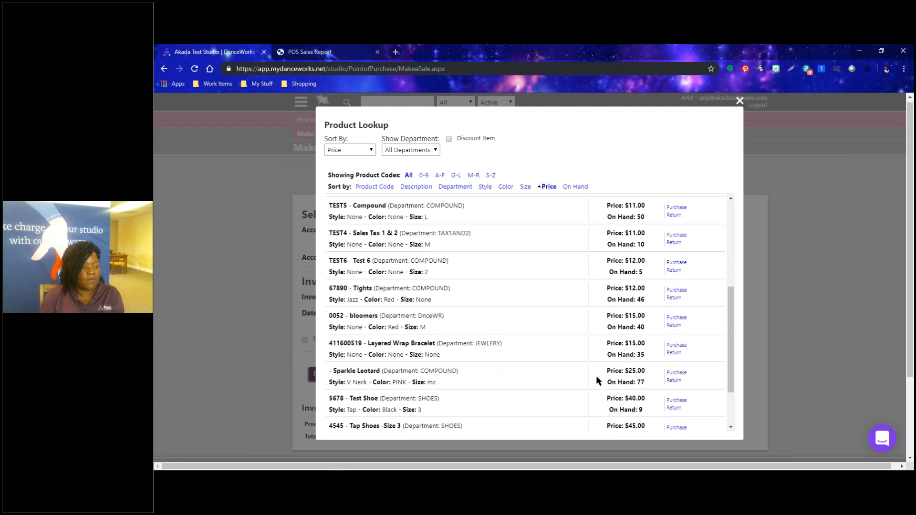
left_click(676, 318)
scroll(547, 381, "down", 2)
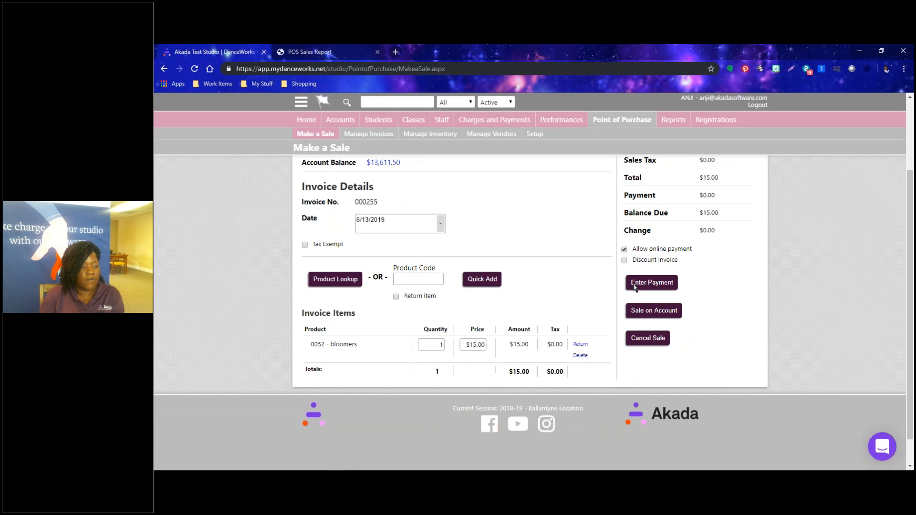
Record a $15.00 cash payment on invoice 000255, leaving $0.00 due, and review the invoice.
left_click(634, 285)
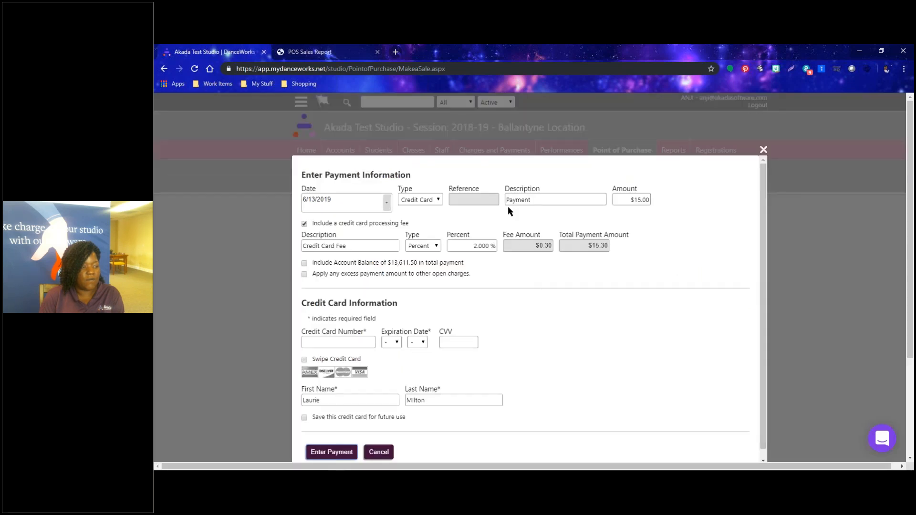
left_click(423, 200)
left_click(425, 211)
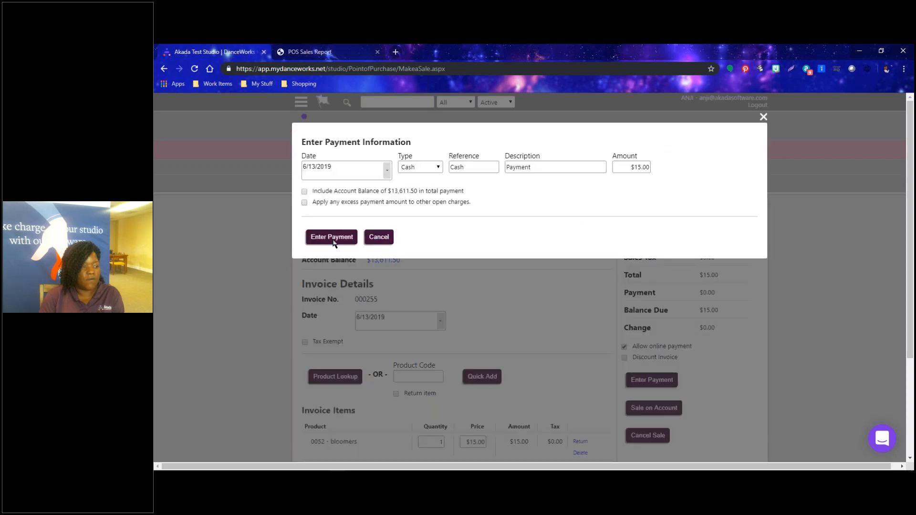
left_click(333, 237)
left_click(486, 267)
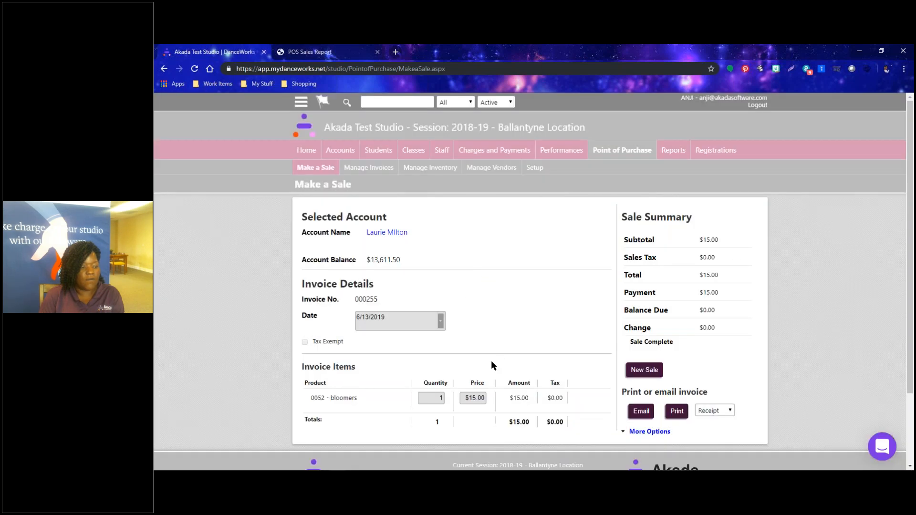
scroll(491, 359, "down", 2)
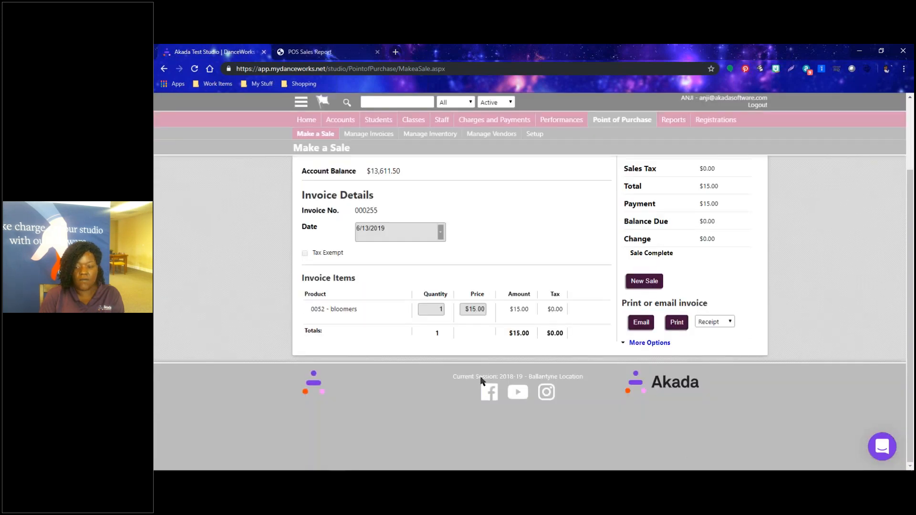
scroll(458, 374, "up", 2)
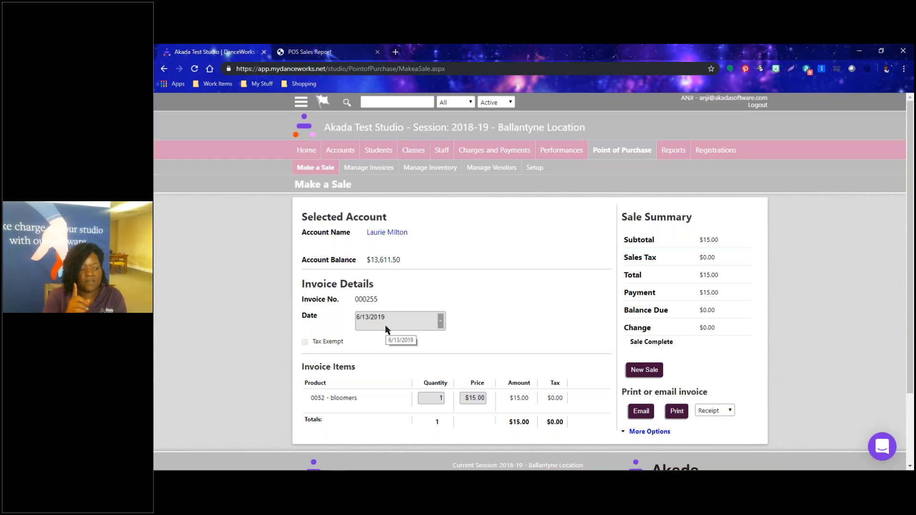
scroll(358, 351, "down", 2)
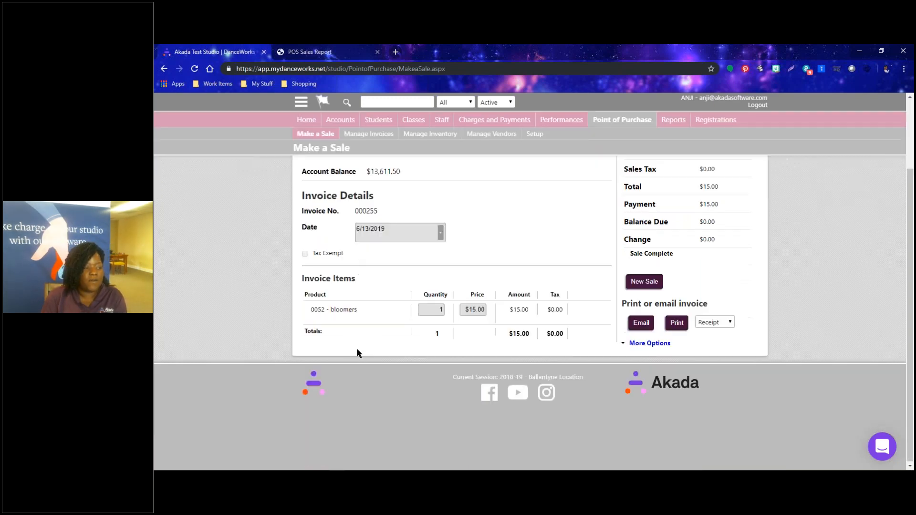
scroll(358, 351, "up", 2)
Begin new empty sale invoice 000256 for Non School Customer with Product Lookup showing.
left_click(316, 168)
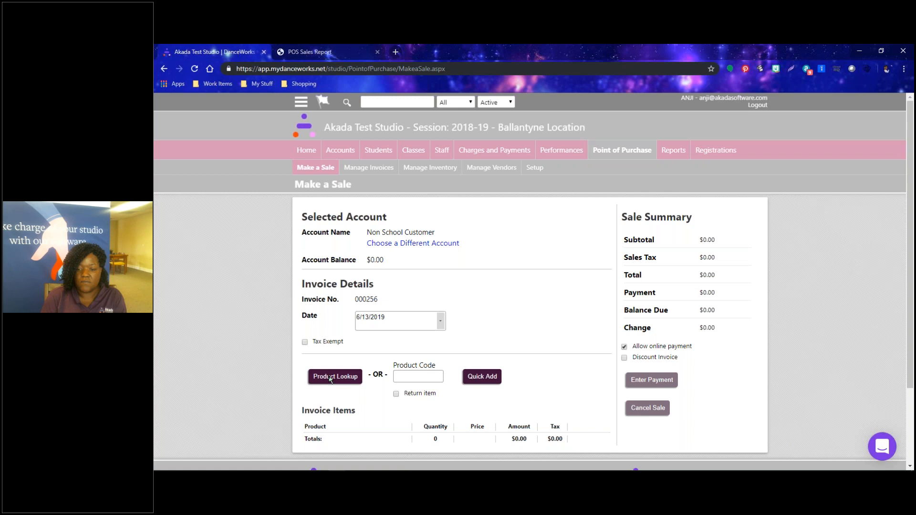
left_click(331, 378)
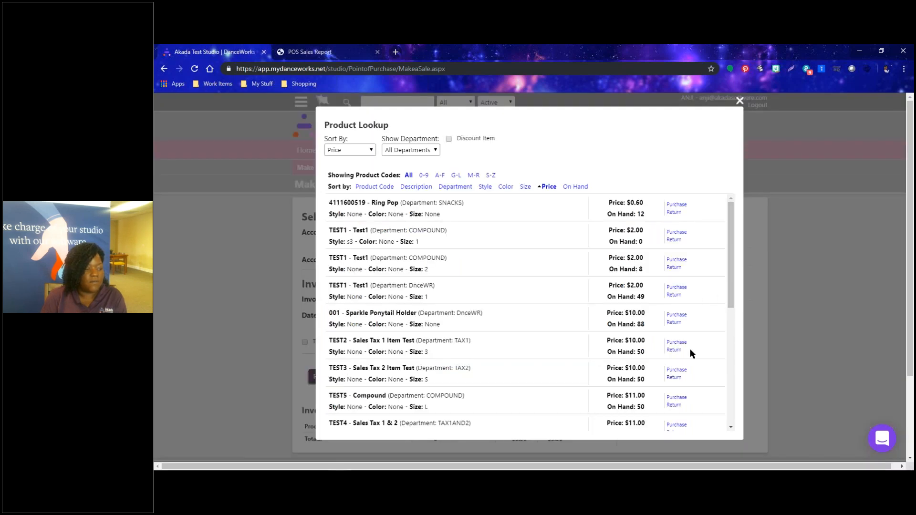
Add 0052 bloomers to invoice 000256 as a $15.00 return (quantity −1).
scroll(669, 367, "down", 2)
scroll(669, 368, "down", 2)
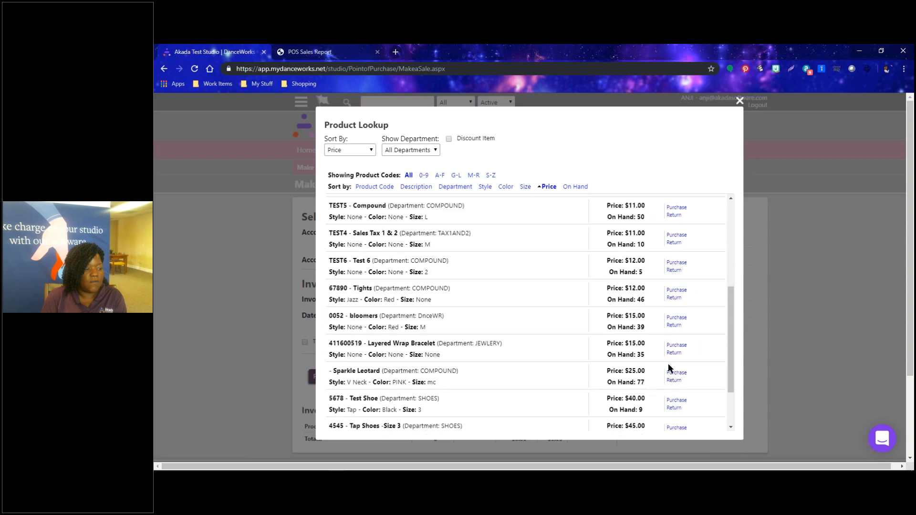
left_click(674, 326)
scroll(429, 358, "down", 3)
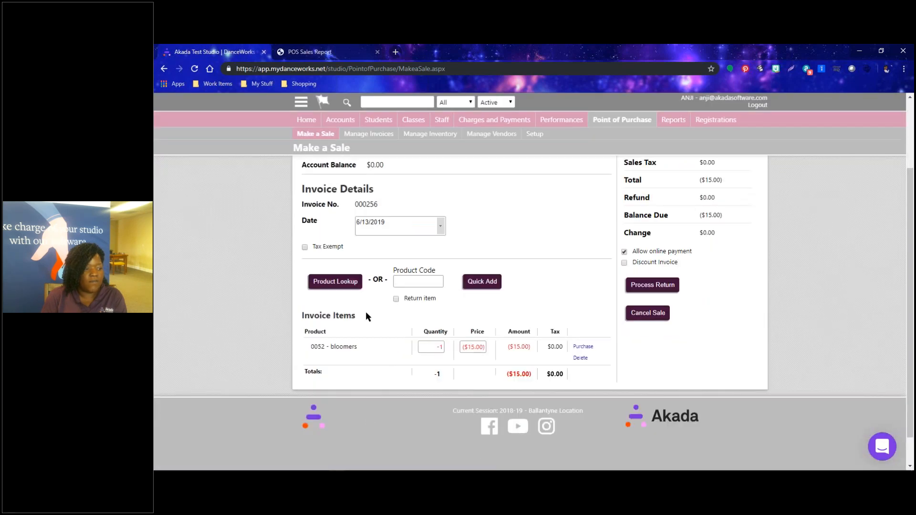
Add the Layered Wrap Bracelet as a $15.00 purchase, leaving $0.97 tax due.
left_click(339, 286)
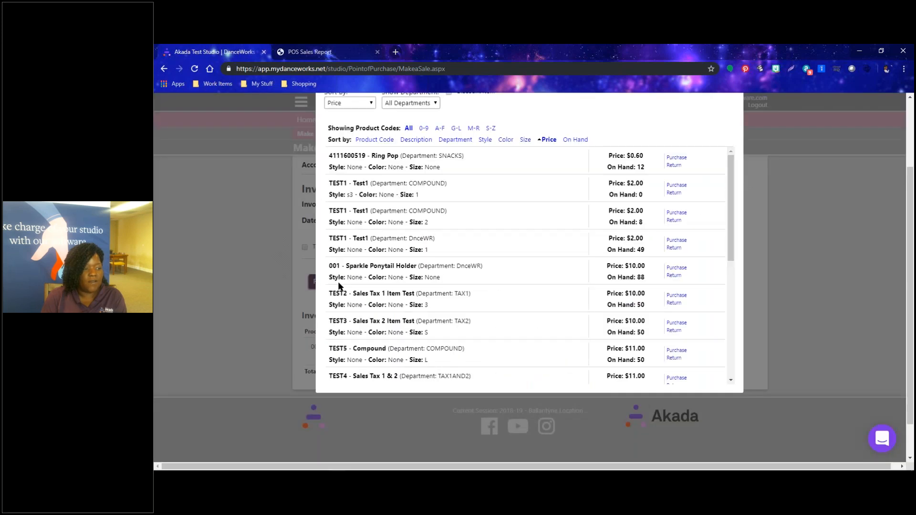
scroll(570, 312, "down", 1)
scroll(570, 312, "down", 2)
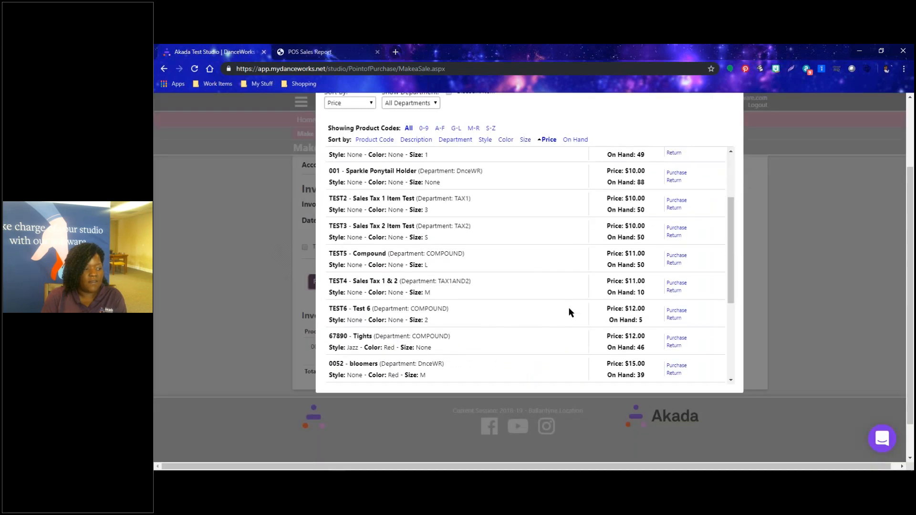
scroll(570, 313, "down", 3)
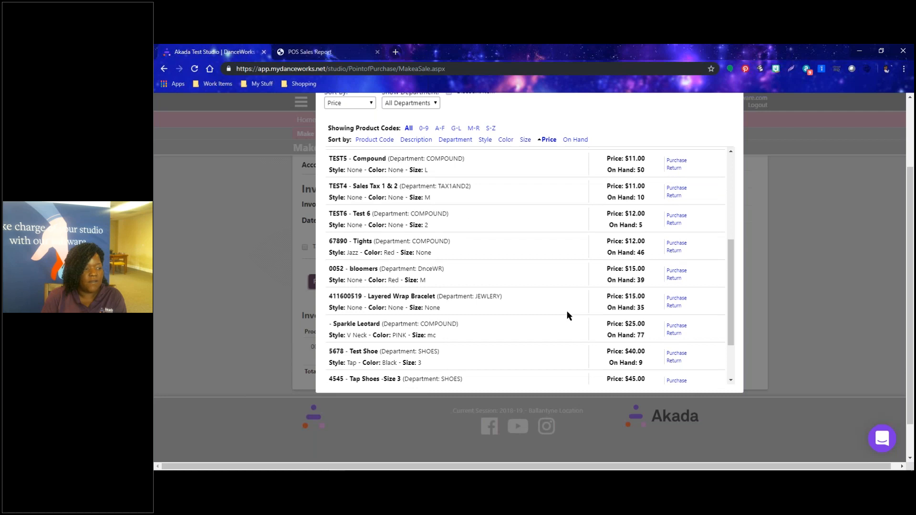
left_click(676, 299)
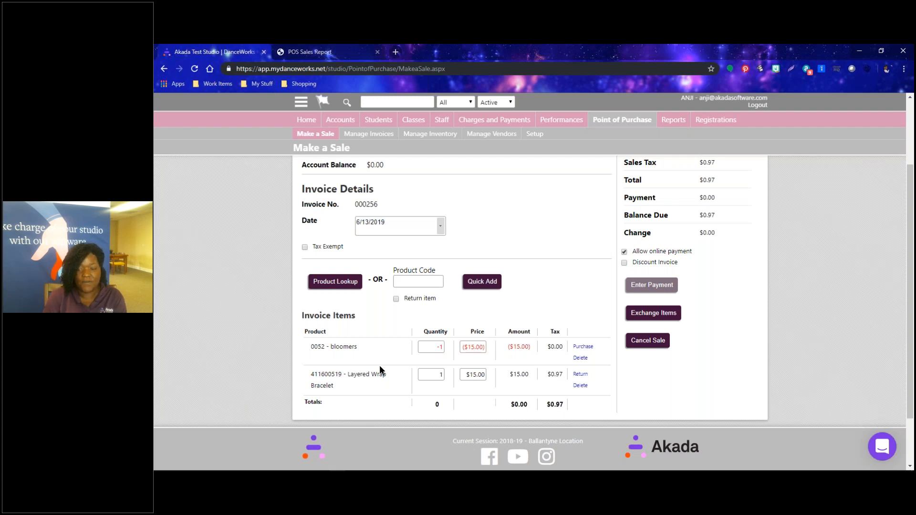
Mark invoice 000256 Tax Exempt so $0.00 is due, then process the exchange.
left_click(304, 247)
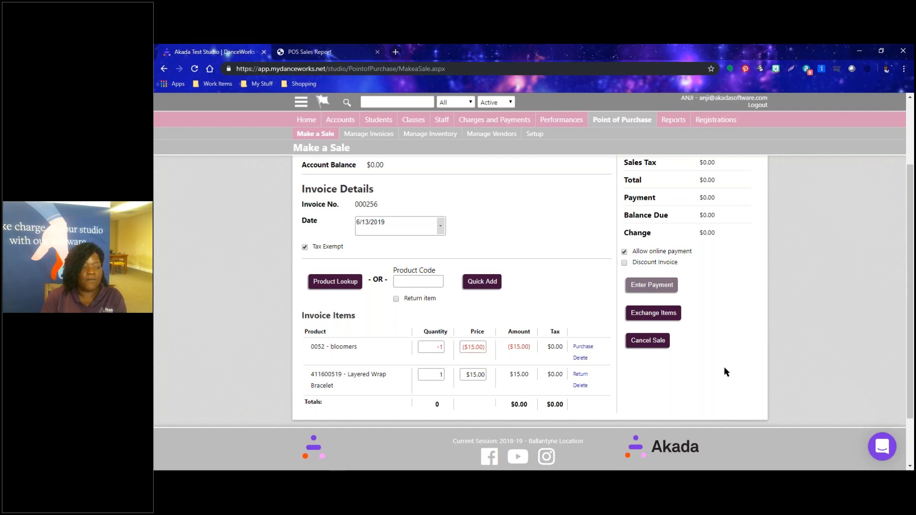
left_click(666, 316)
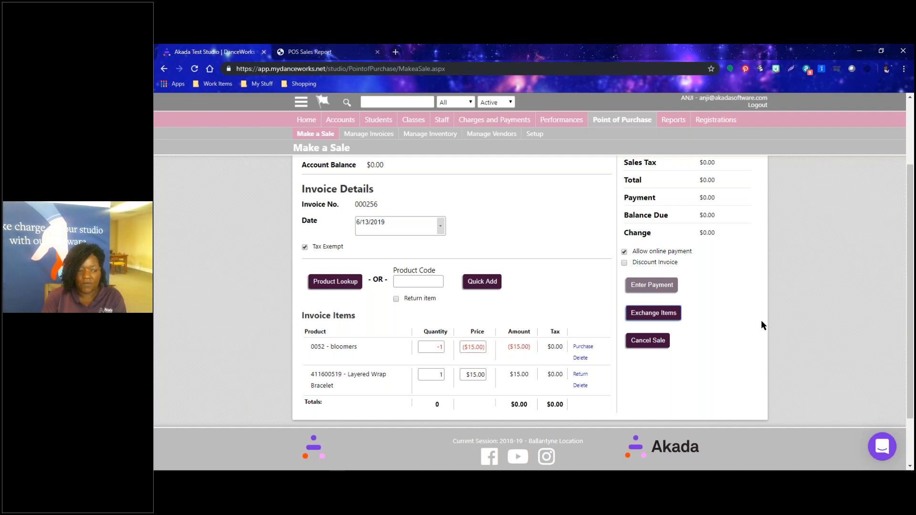
left_click(646, 318)
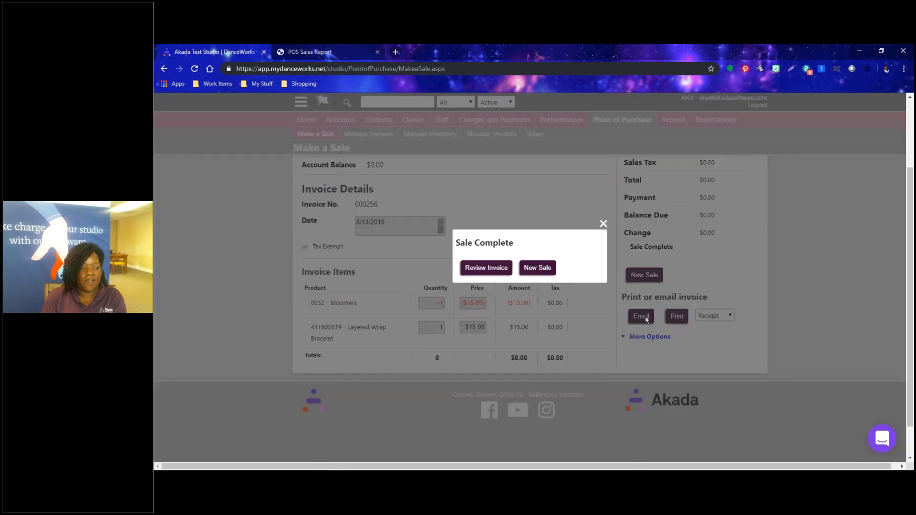
Open the review of exchange invoice 000256 and check its bloomers return, bracelet purchase and $0.00 total.
left_click(482, 271)
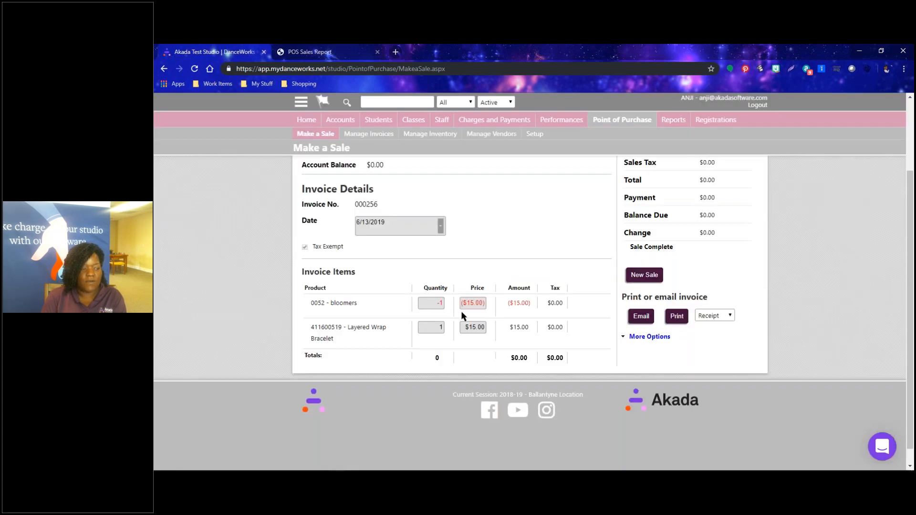
scroll(456, 338, "up", 1)
scroll(456, 339, "down", 3)
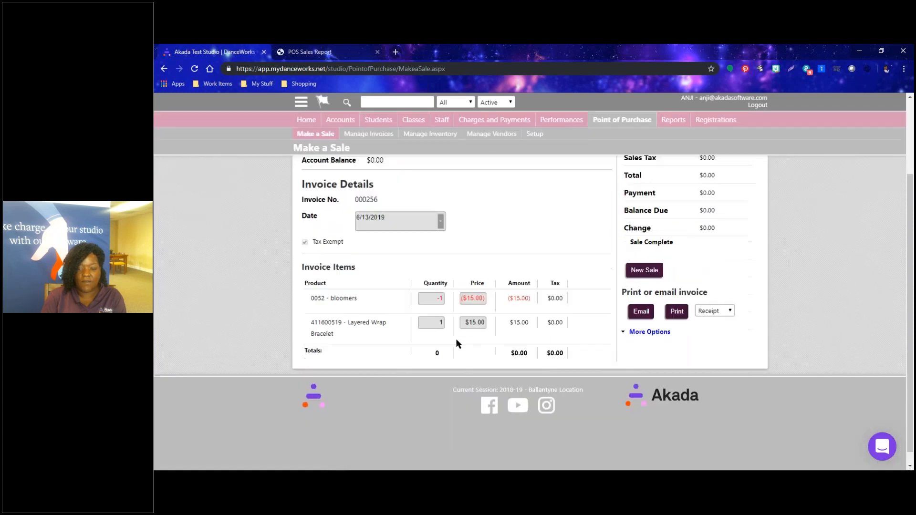
scroll(456, 339, "up", 3)
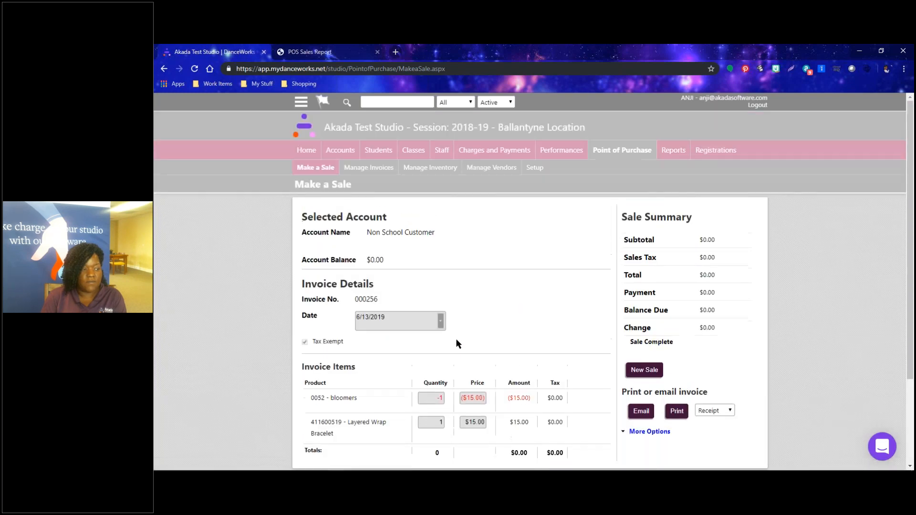
scroll(456, 339, "down", 3)
scroll(787, 407, "up", 3)
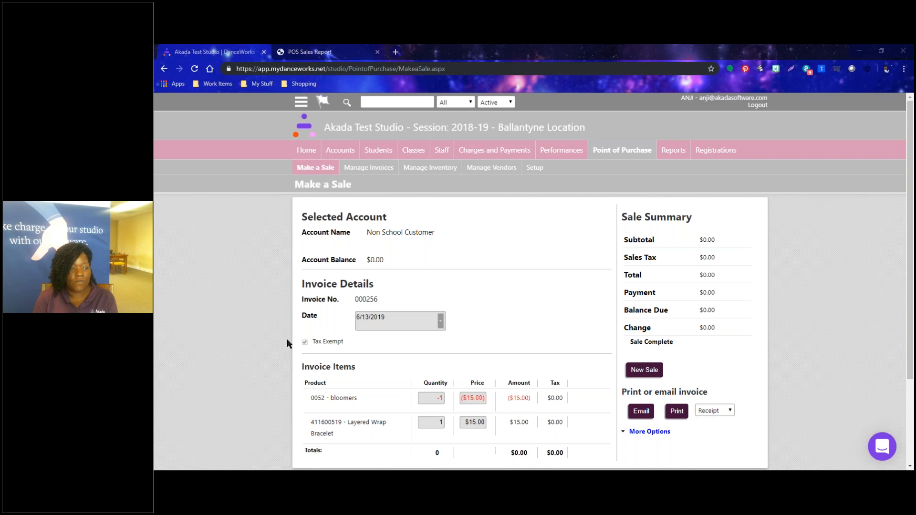
Go back to the studio Home dashboard from the completed invoice.
left_click(306, 150)
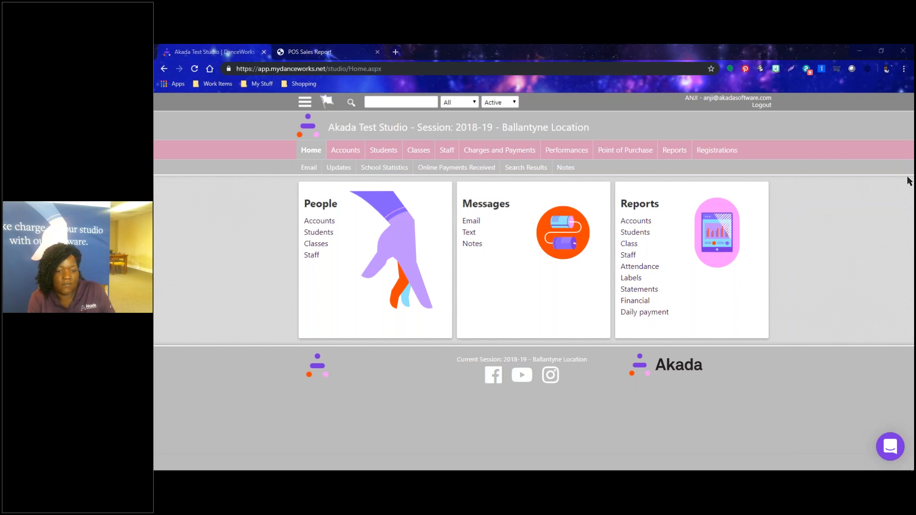
Start new sale invoice 000257 for Non School Customer from the point of purchase area.
left_click(609, 150)
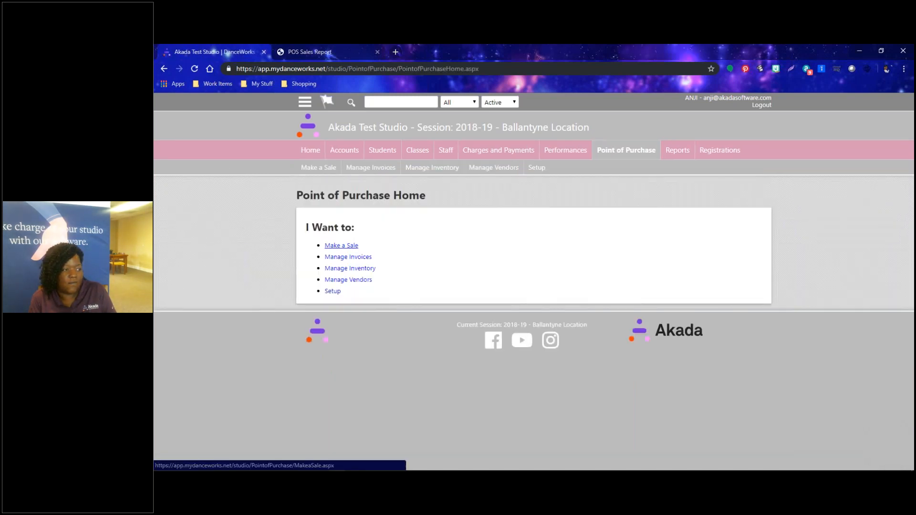
left_click(341, 245)
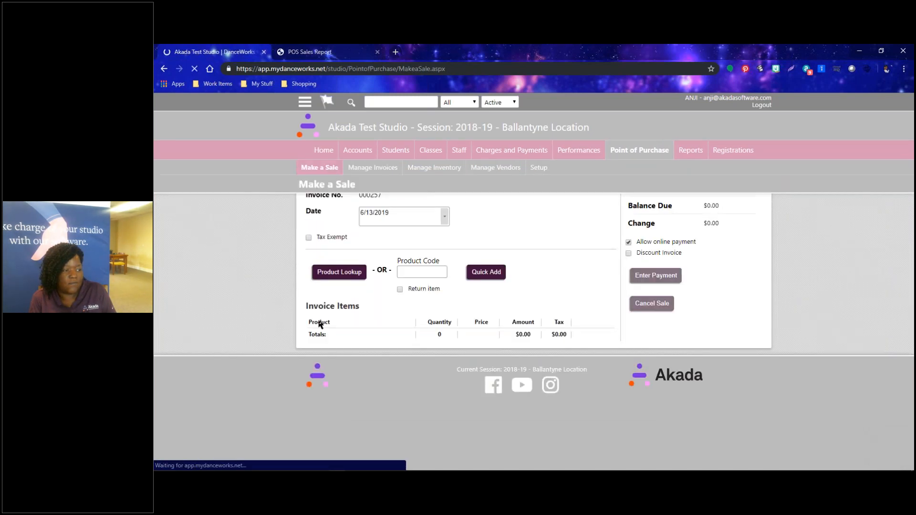
left_click(399, 376)
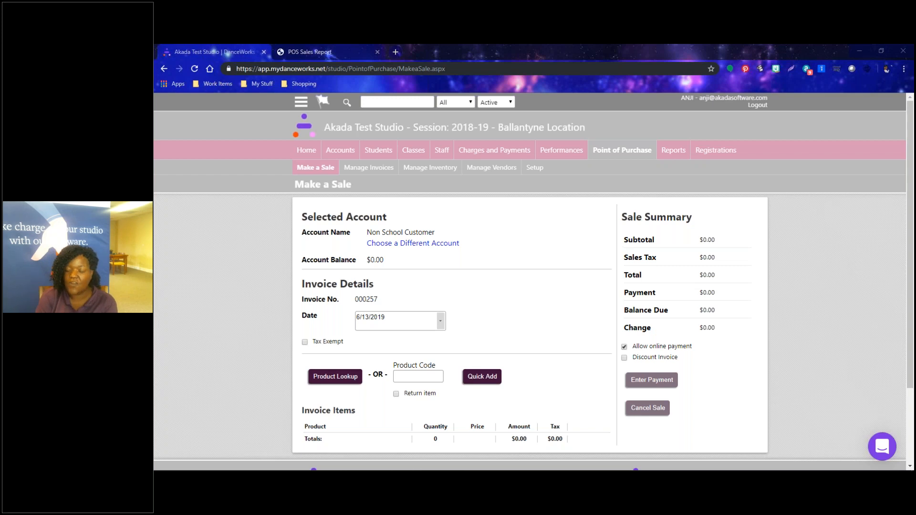
Quick Add with a blank product code, then close the 'Please enter a product code' alert.
left_click(417, 377)
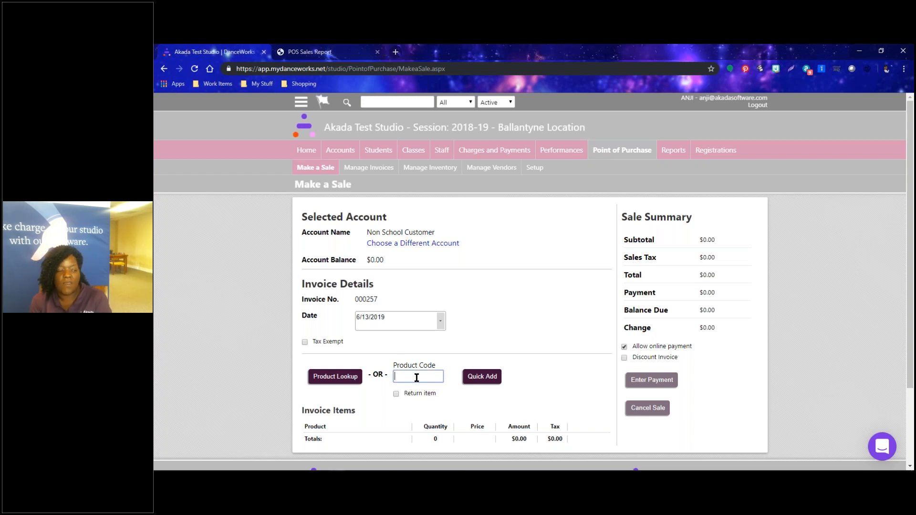
left_click(482, 383)
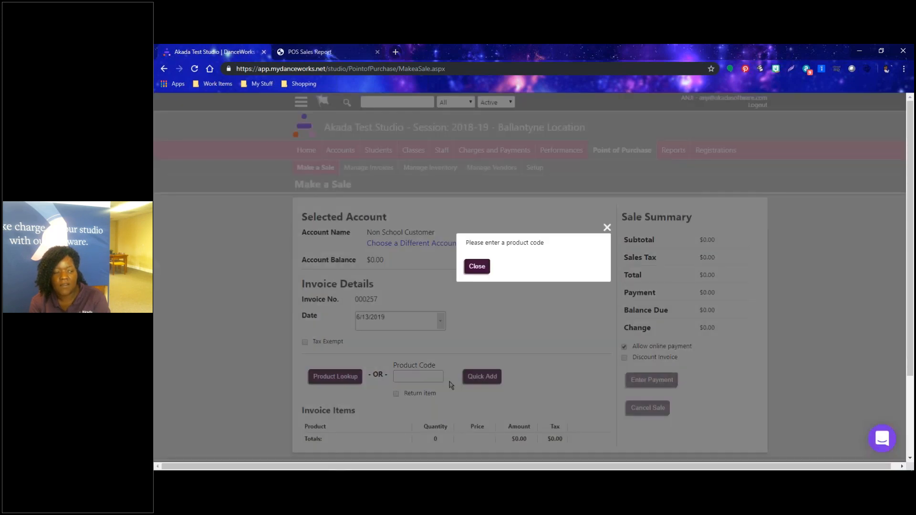
left_click(477, 267)
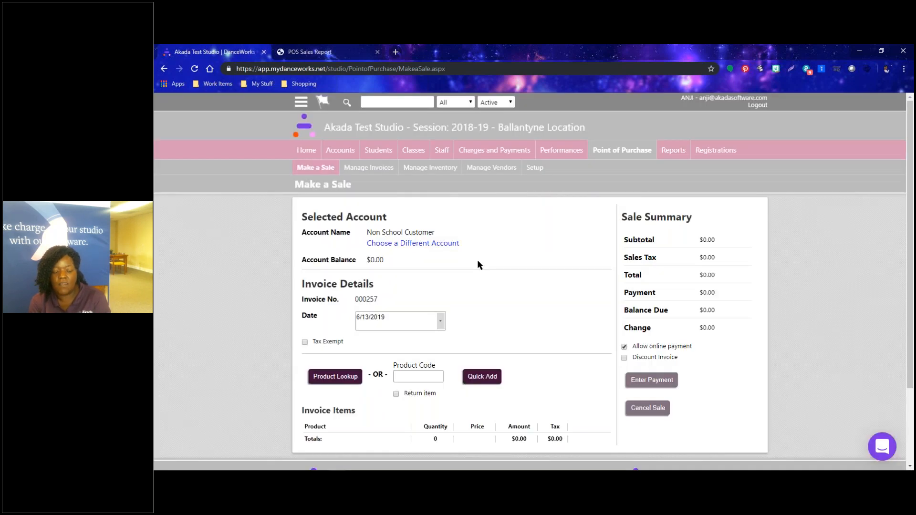